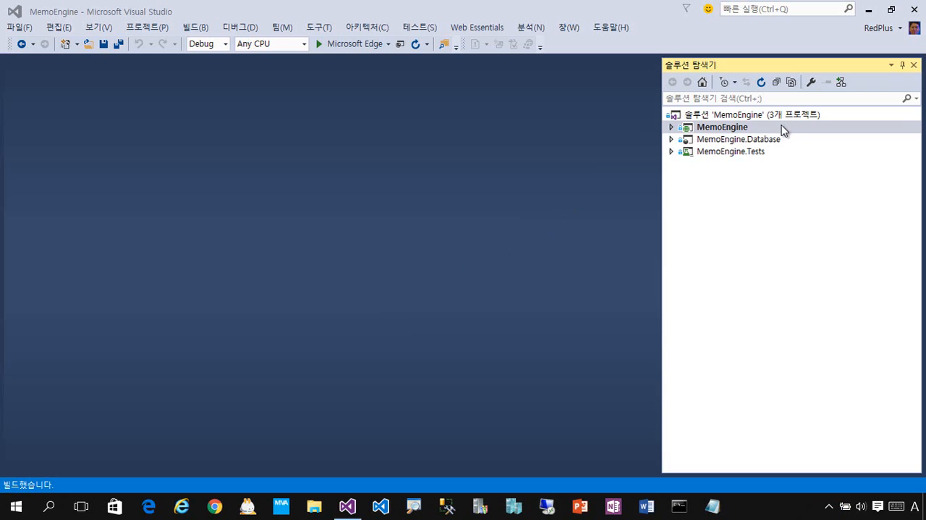
{"action": "left_click", "coordinate": [811, 140]}
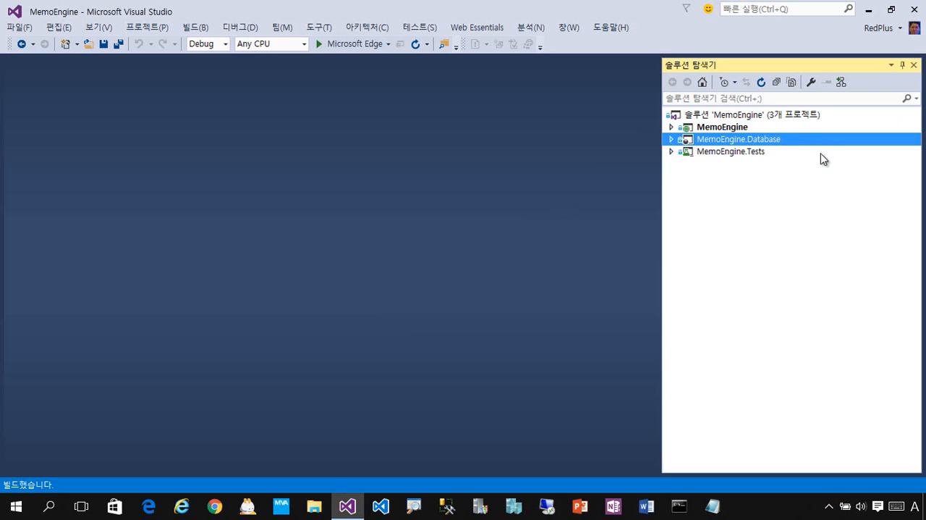
{"action": "left_click", "coordinate": [821, 153]}
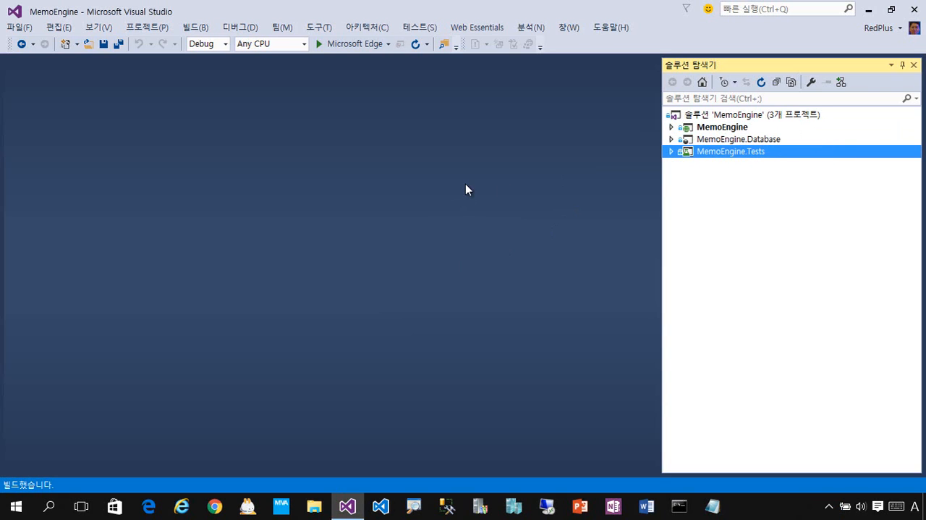
{"action": "left_click", "coordinate": [720, 131]}
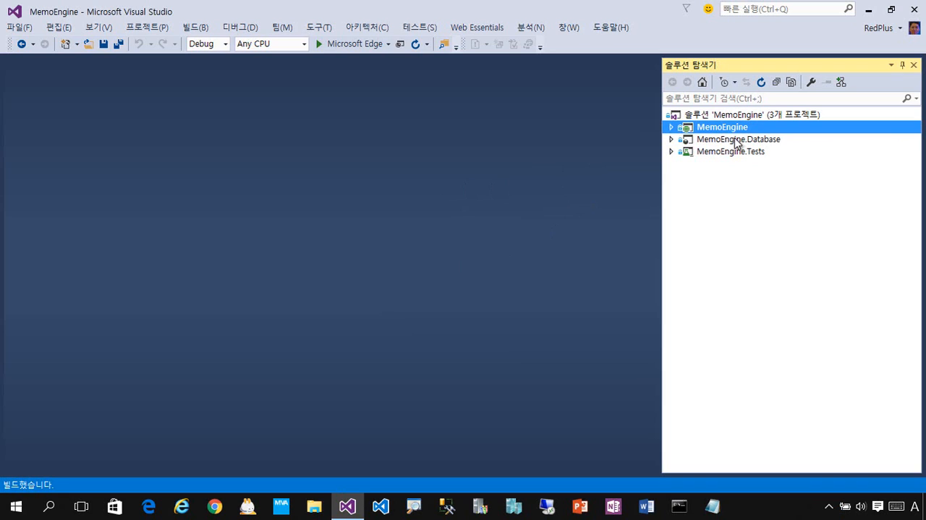
{"action": "left_click", "coordinate": [764, 140]}
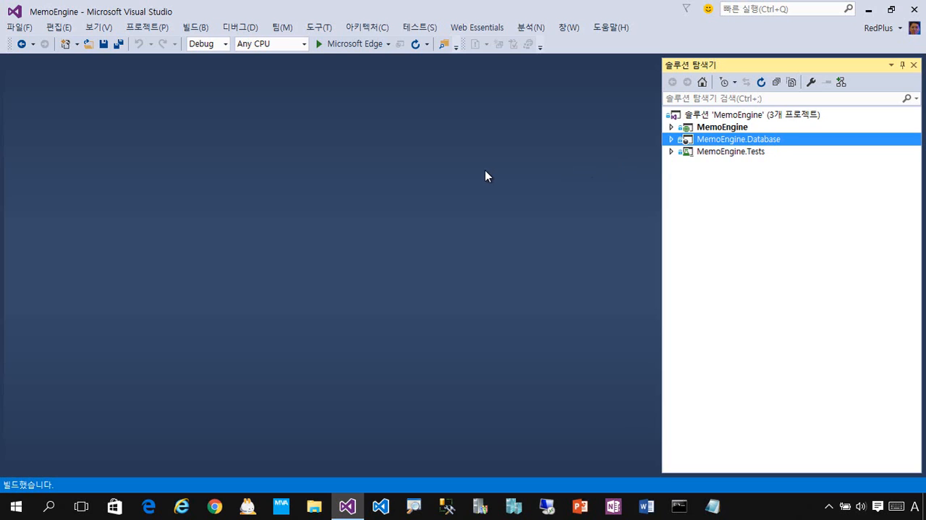
Step: Run the MemoEngine web project without debugging to check its home page, and close the browser and build output
{"action": "left_click", "coordinate": [772, 128]}
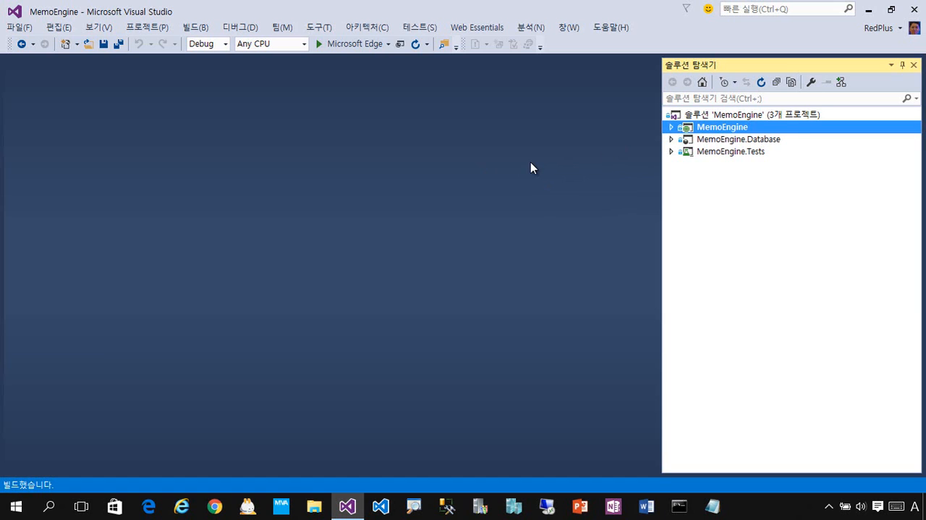
{"action": "key", "text": "ctrl+F5"}
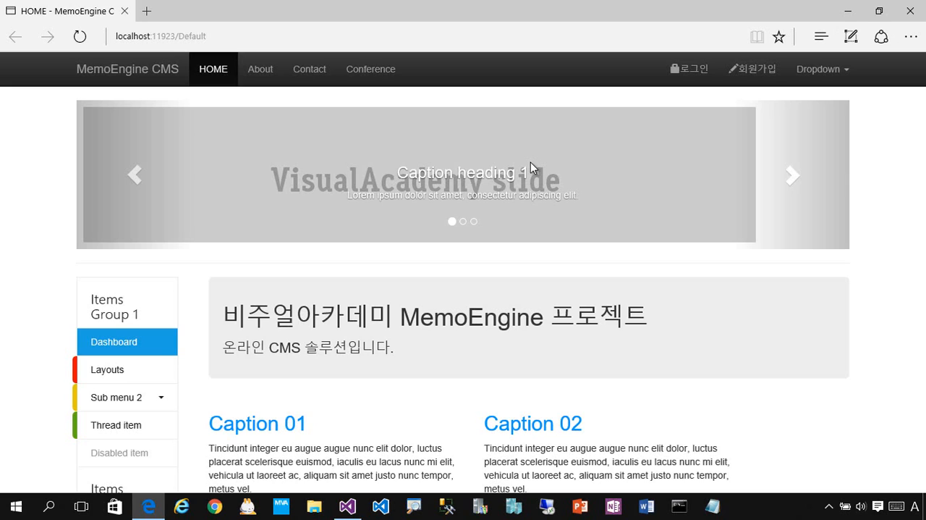
{"action": "left_click", "coordinate": [911, 11]}
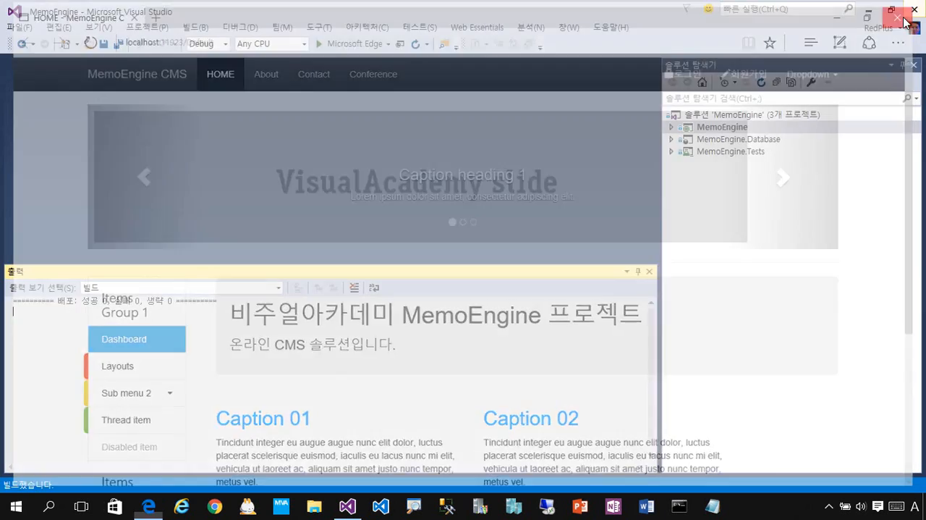
{"action": "left_click", "coordinate": [809, 143]}
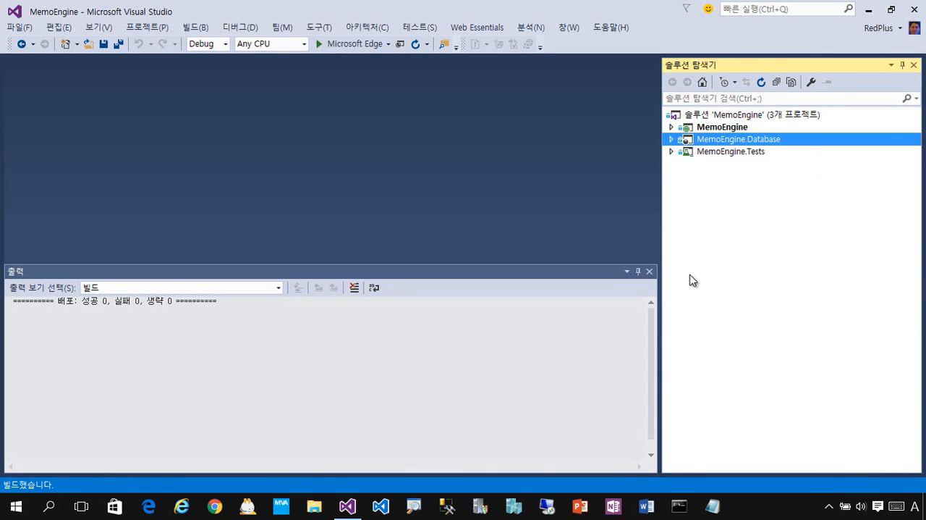
{"action": "left_click", "coordinate": [650, 271]}
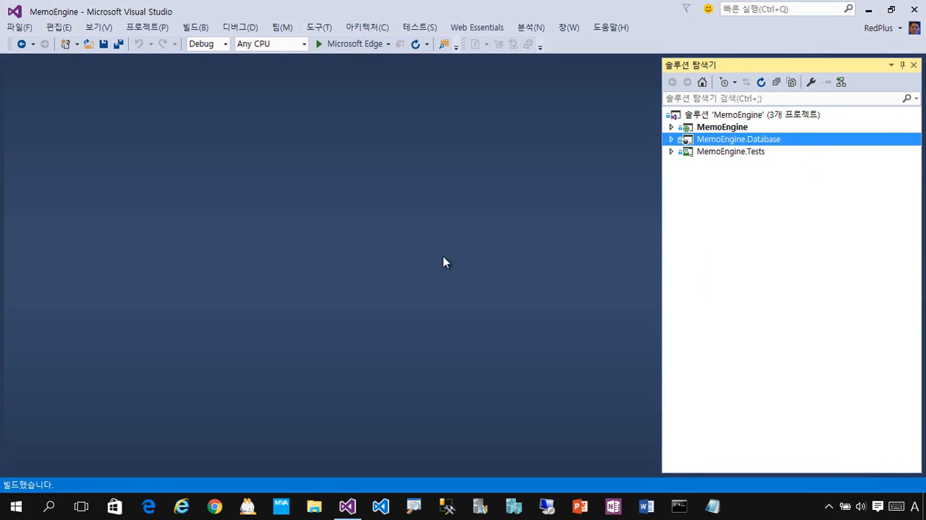
{"action": "left_click", "coordinate": [816, 130]}
{"action": "left_click", "coordinate": [823, 137]}
{"action": "left_click", "coordinate": [823, 128]}
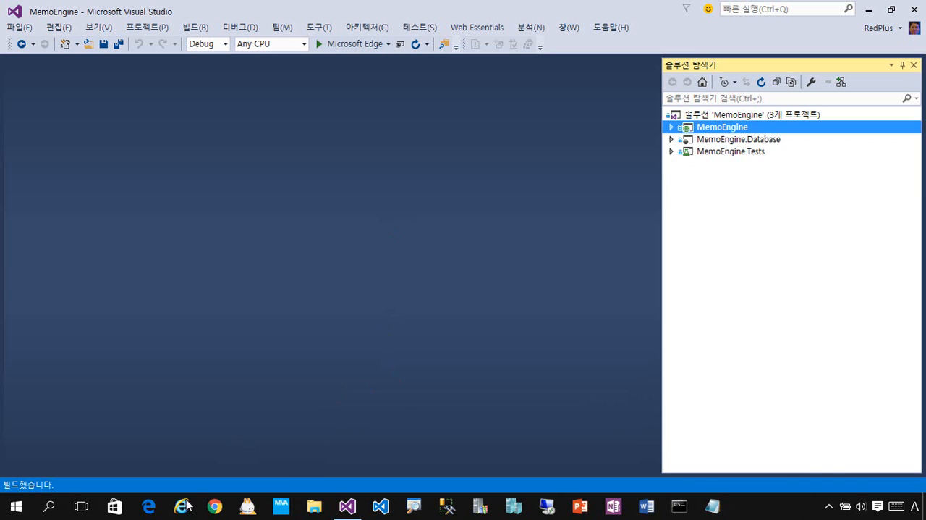
Step: Switch to Chrome and open the azure.com website
{"action": "left_click", "coordinate": [215, 506]}
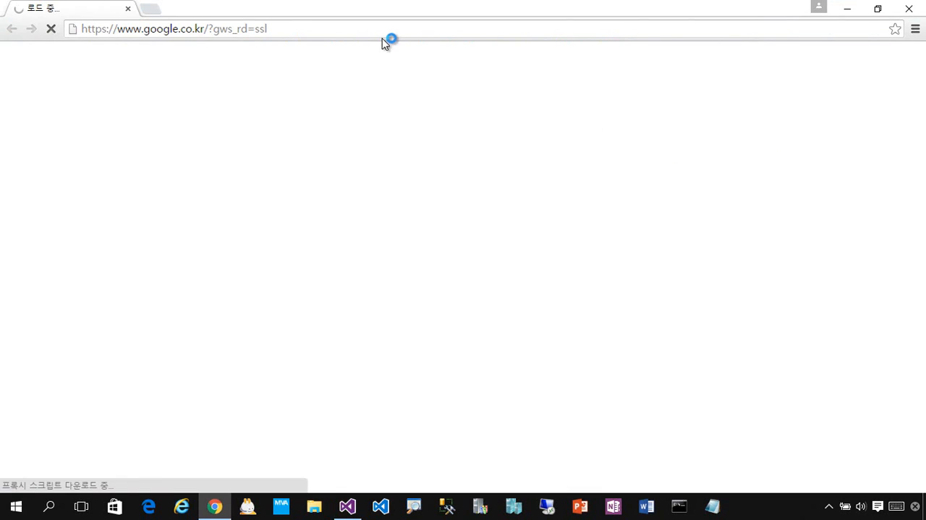
{"action": "left_click", "coordinate": [431, 32]}
{"action": "type", "text": "azure.com"}
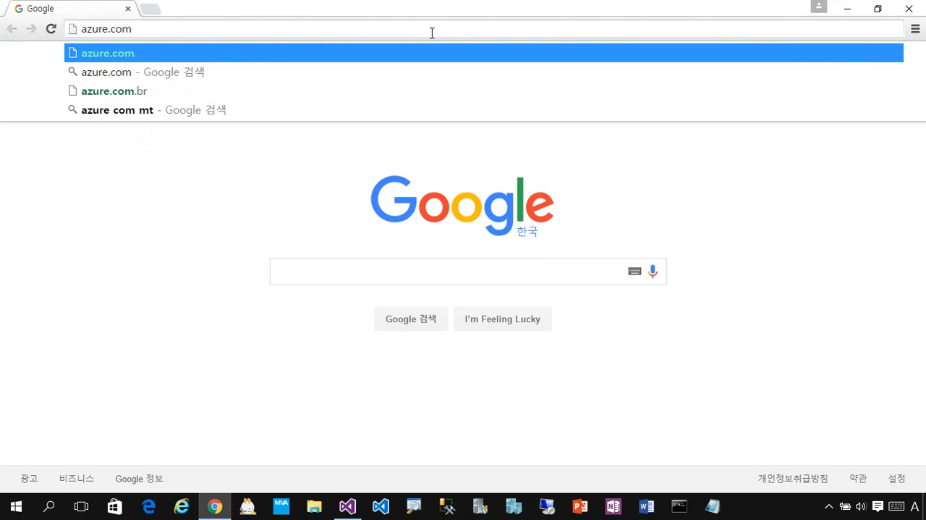
{"action": "key", "text": "Return"}
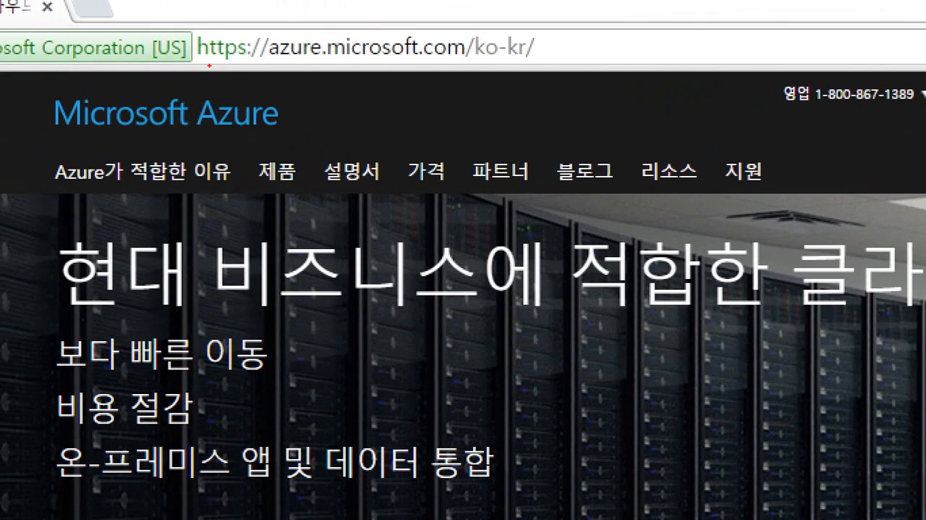
{"action": "left_click", "coordinate": [216, 56]}
{"action": "mouse_move", "coordinate": [184, 15]}
{"action": "left_mouse_down"}
{"action": "mouse_move", "coordinate": [216, 62]}
{"action": "mouse_move", "coordinate": [559, 100]}
{"action": "mouse_move", "coordinate": [563, 92]}
{"action": "left_mouse_up"}
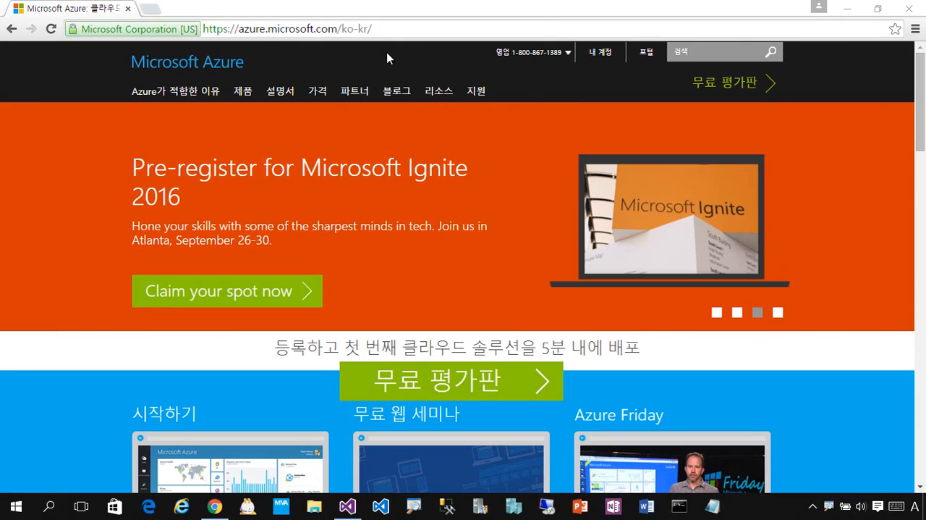
{"action": "left_click", "coordinate": [642, 58]}
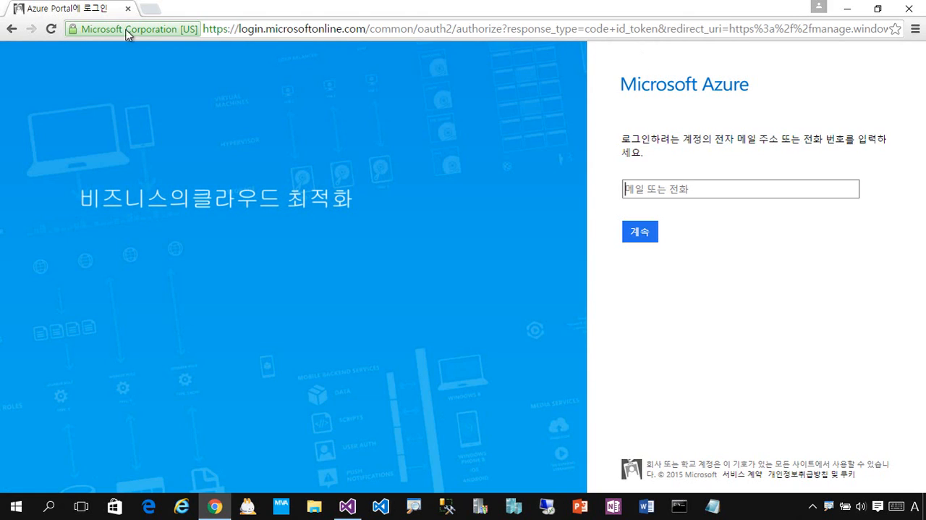
{"action": "left_click", "coordinate": [11, 28]}
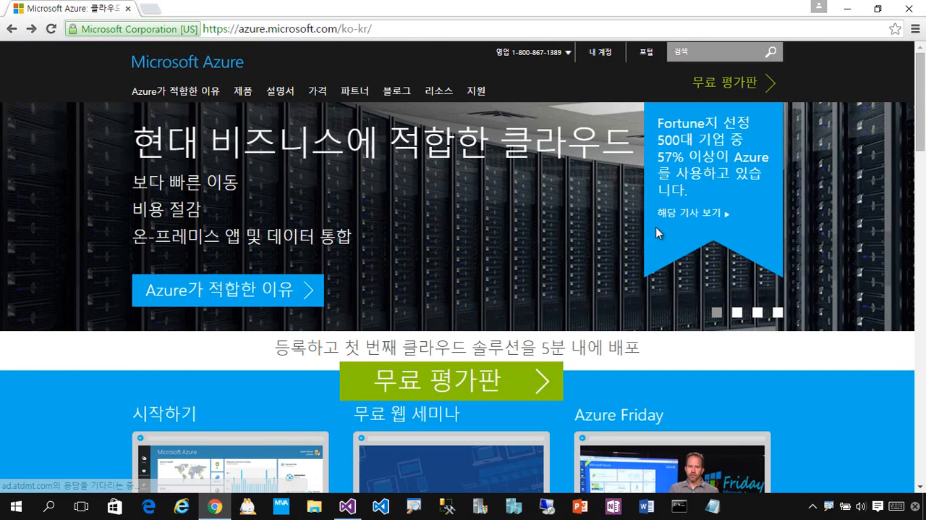
{"action": "scroll", "coordinate": [658, 231], "scroll_direction": "down", "scroll_amount": 3}
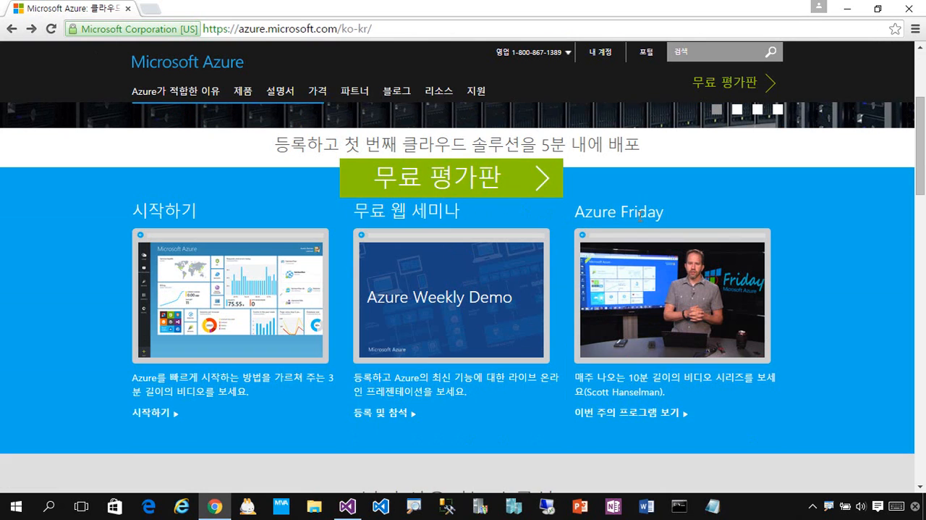
{"action": "scroll", "coordinate": [601, 218], "scroll_direction": "up", "scroll_amount": 3}
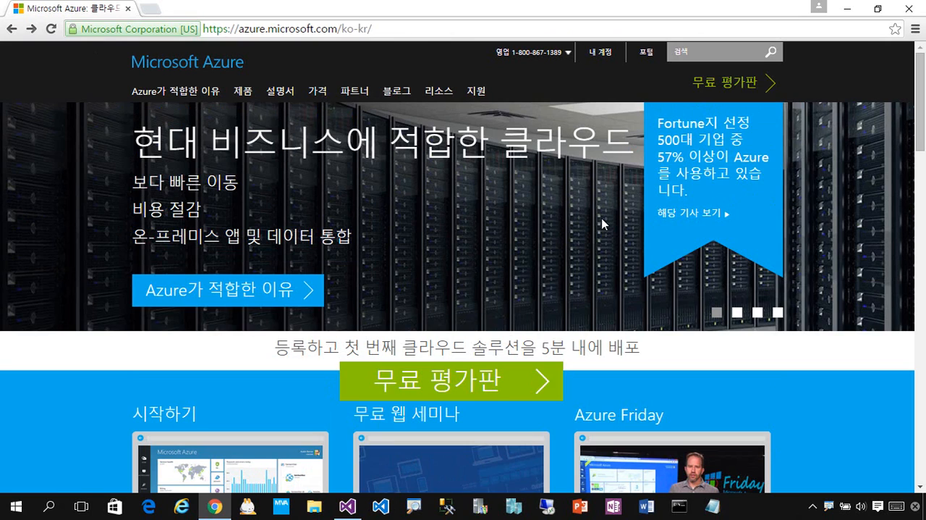
Step: Go to the Azure portal sign-in and submit the account's e-mail address
{"action": "left_click", "coordinate": [647, 59]}
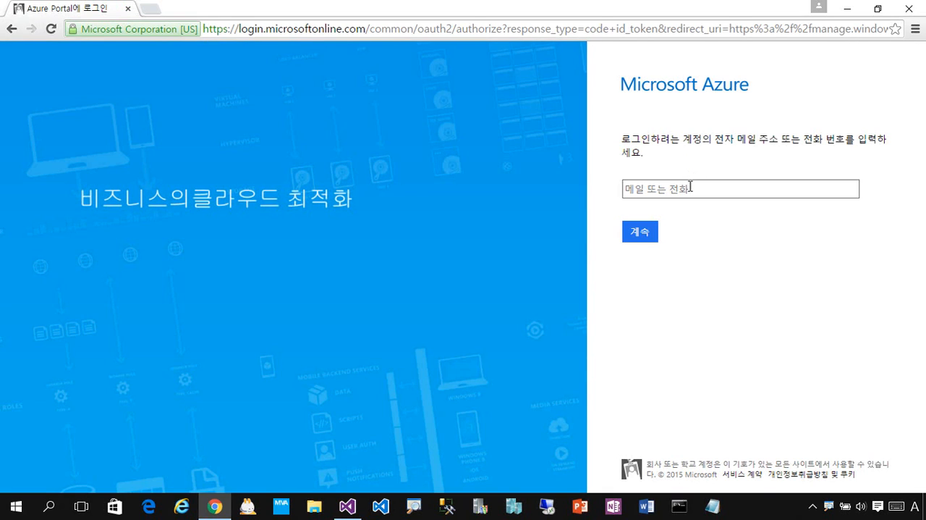
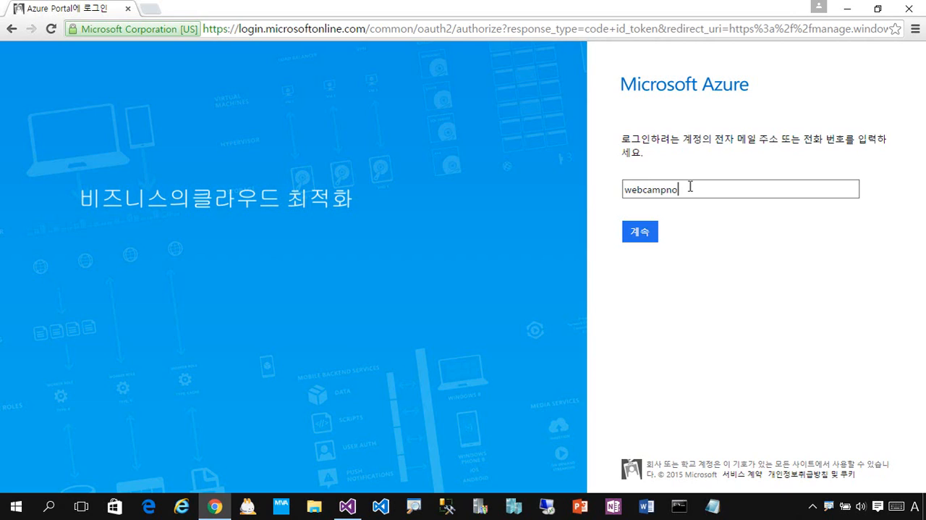
{"action": "left_click", "coordinate": [643, 235]}
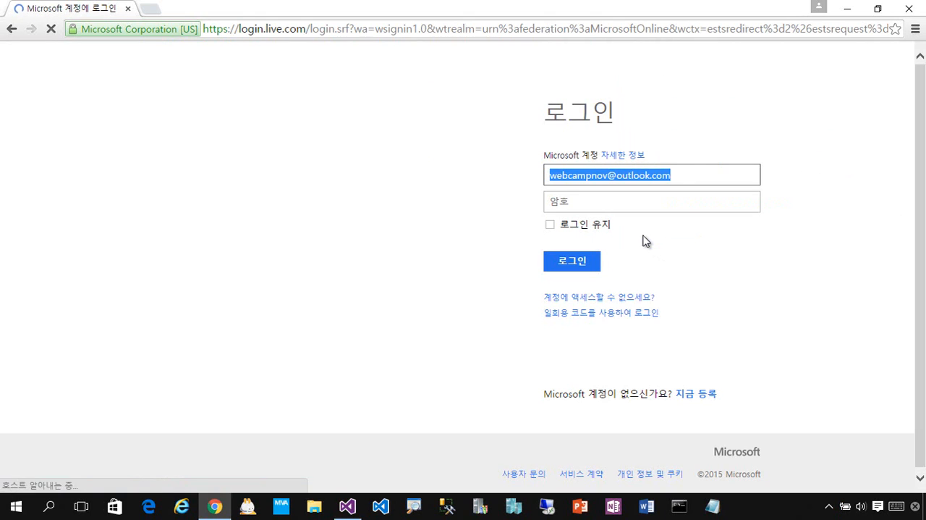
Step: Enter the Microsoft account password to sign in to the Azure portal, and let the browser save the password
{"action": "key", "text": "Tab"}
{"action": "type", "text": "••"}
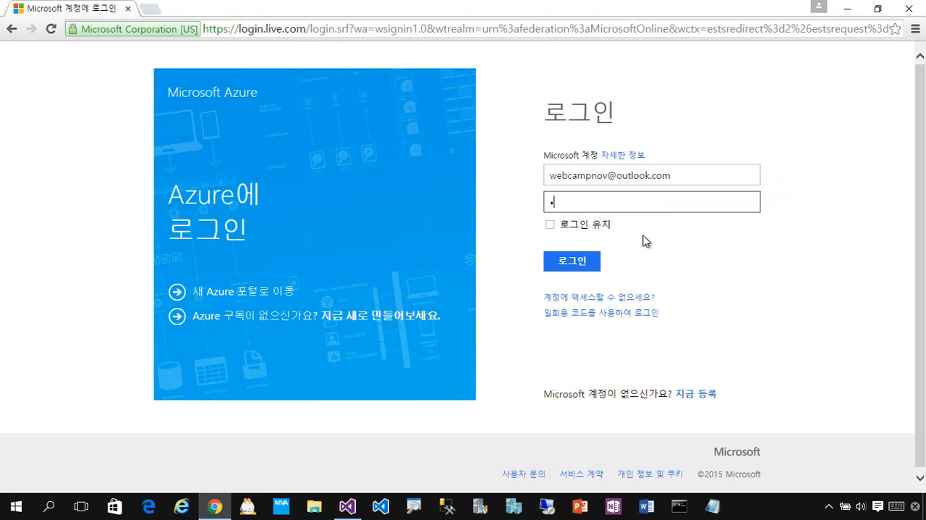
{"action": "type", "text": "•••••••"}
{"action": "key", "text": "Return"}
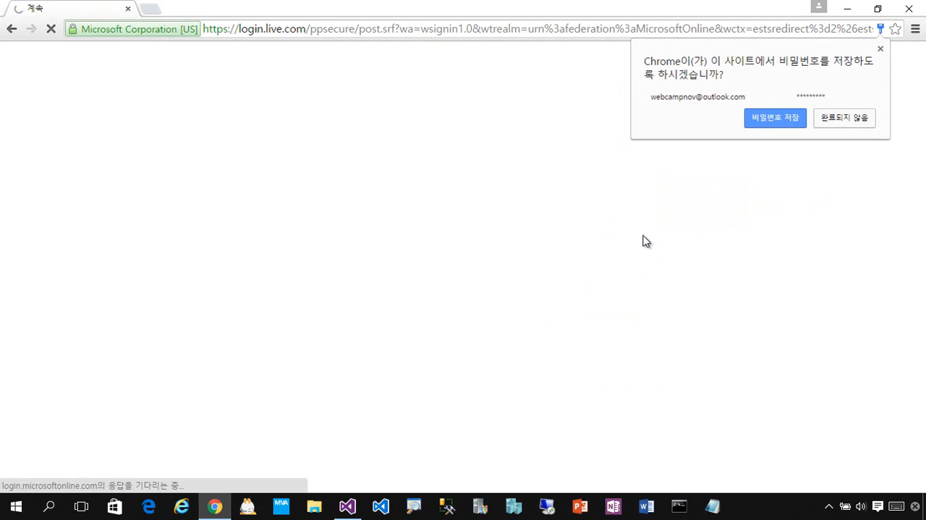
{"action": "left_click", "coordinate": [764, 118]}
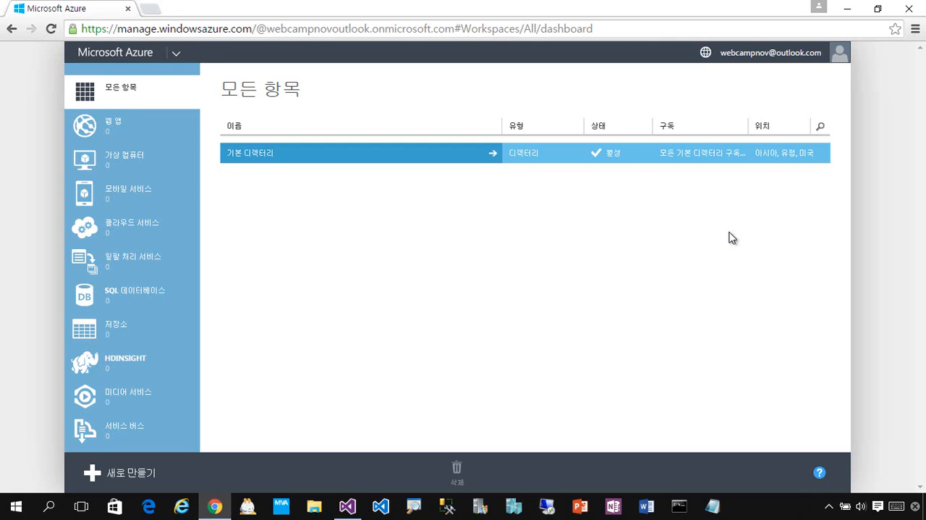
Step: Look through the existing web apps and SQL databases in the Azure portal
{"action": "left_click", "coordinate": [150, 138]}
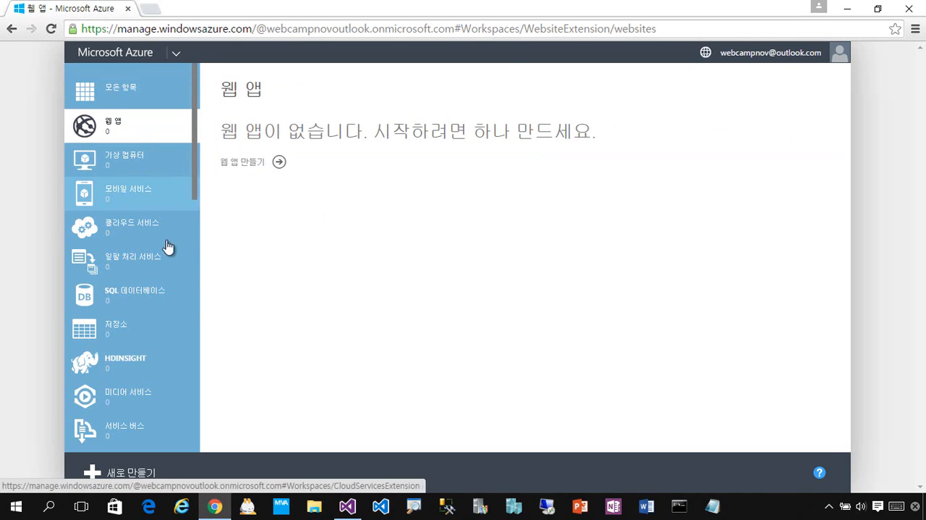
{"action": "left_click", "coordinate": [164, 298]}
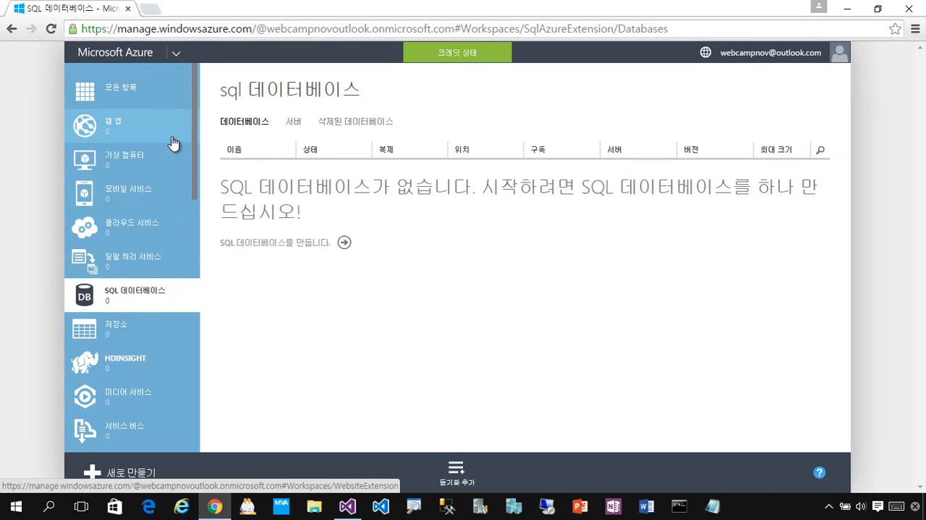
{"action": "left_click", "coordinate": [174, 144]}
{"action": "left_click", "coordinate": [177, 299]}
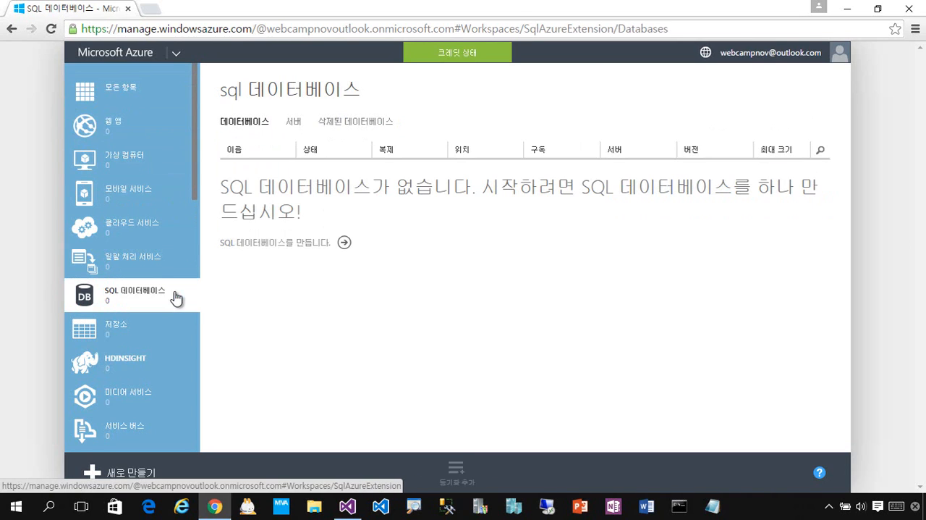
Step: Create a new web app using quick create with the URL name aspnetfive under azurewebsites.net
{"action": "left_click", "coordinate": [170, 140]}
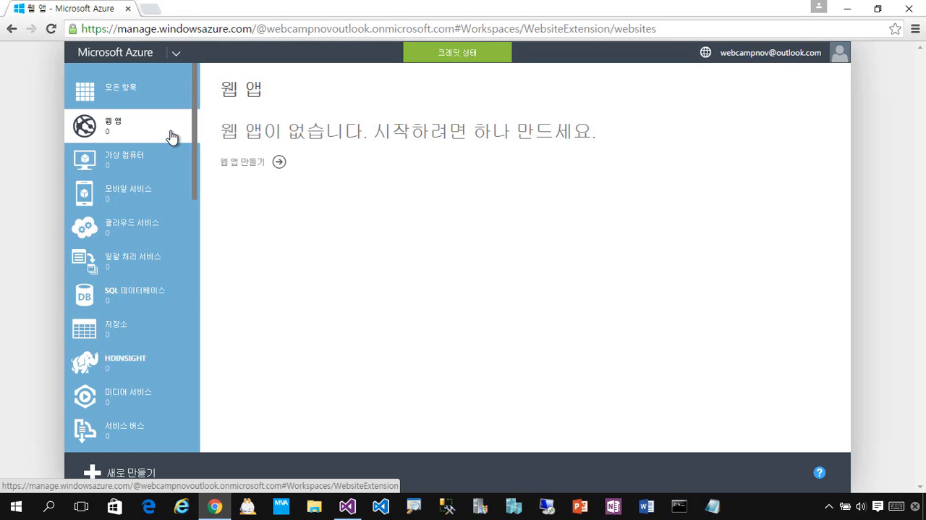
{"action": "left_click", "coordinate": [280, 162]}
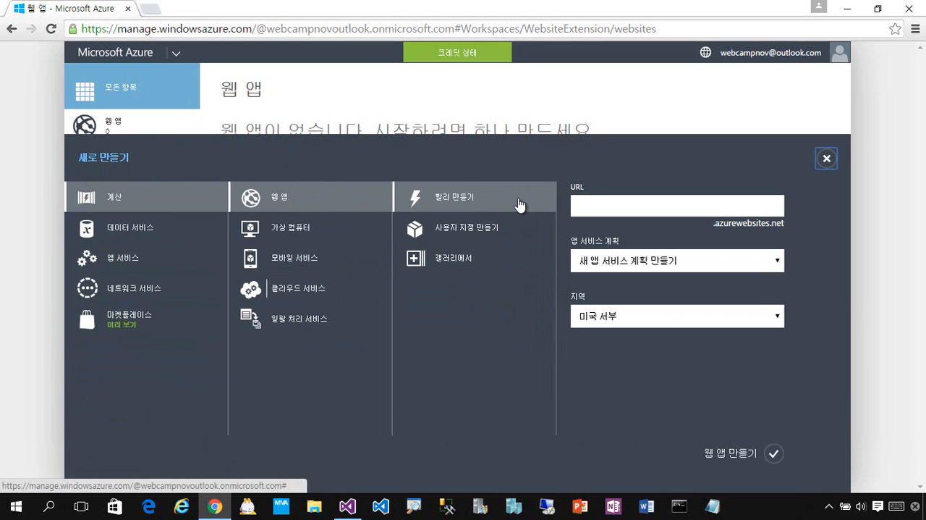
{"action": "left_click", "coordinate": [603, 202]}
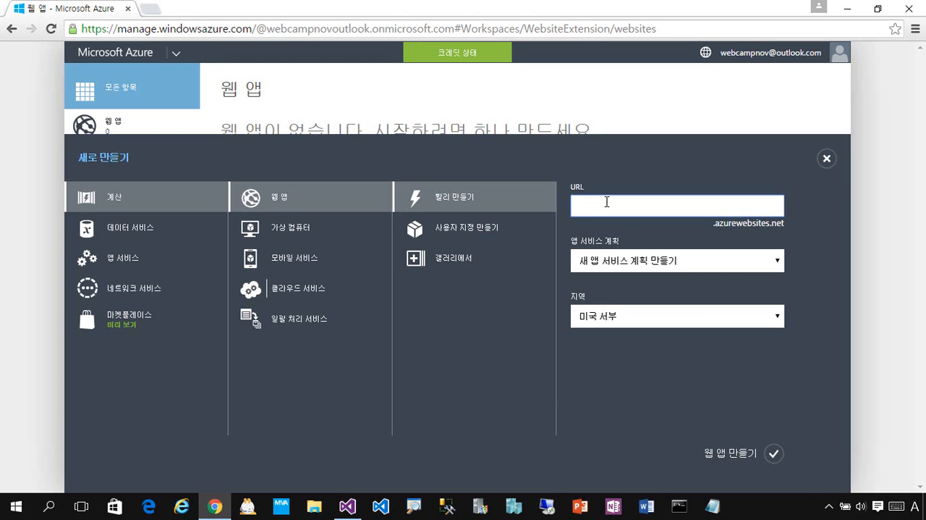
{"action": "type", "text": "aspnetfive"}
{"action": "left_click", "coordinate": [773, 455]}
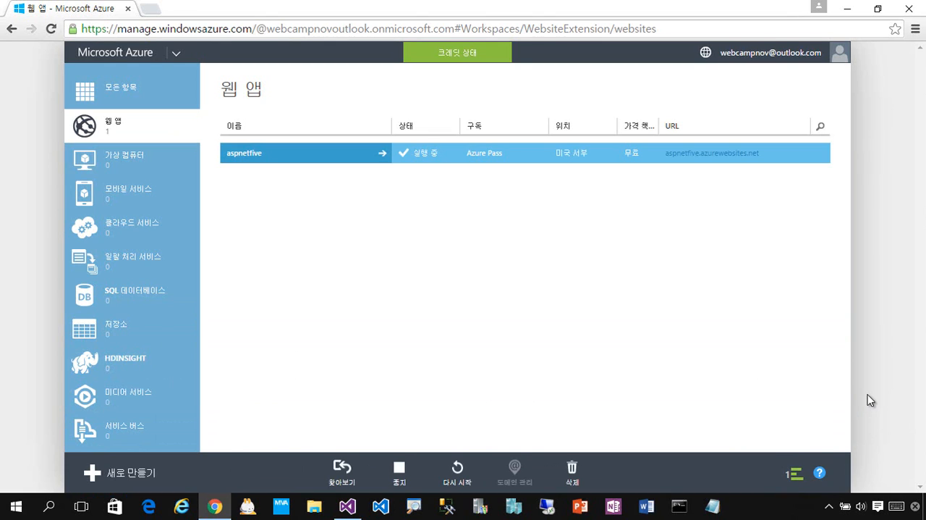
Step: View the aspnetfive.azurewebsites.net site in the browser and close its page
{"action": "left_click", "coordinate": [717, 161]}
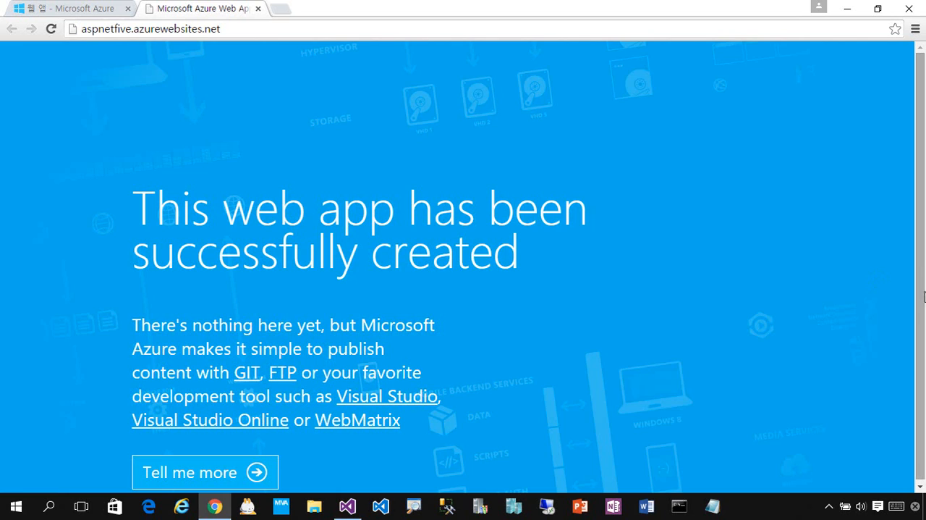
{"action": "left_click_drag", "start_coordinate": [922, 305], "coordinate": [916, 209]}
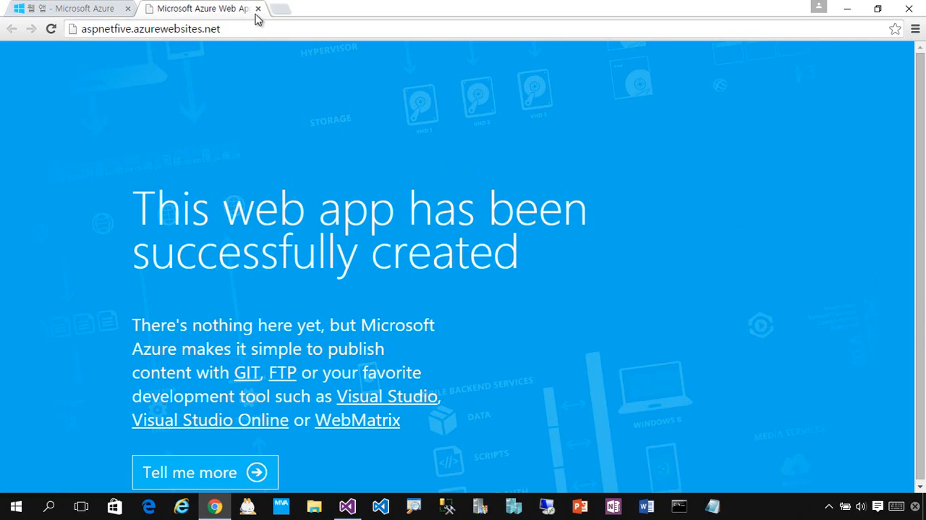
{"action": "left_click", "coordinate": [258, 9]}
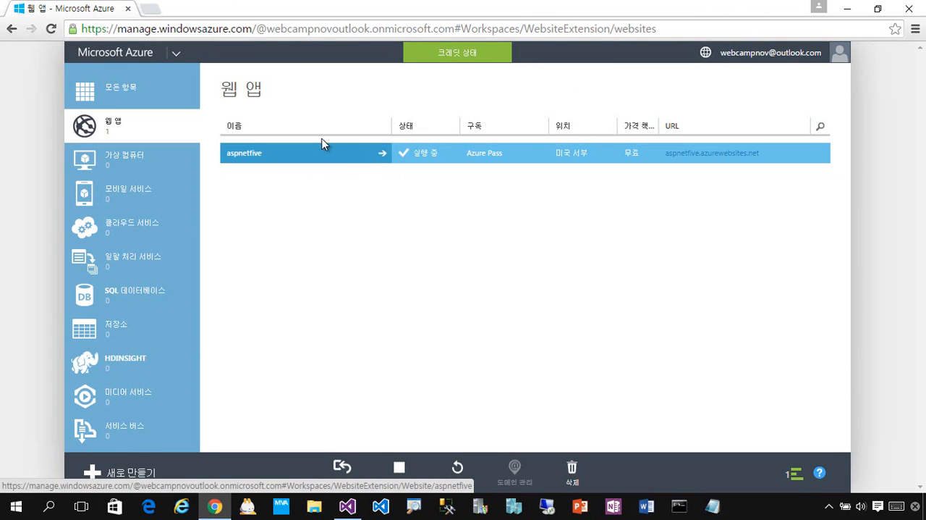
Step: Start a custom new SQL database from the SQL databases list and name it aspnetfive
{"action": "left_click", "coordinate": [138, 313]}
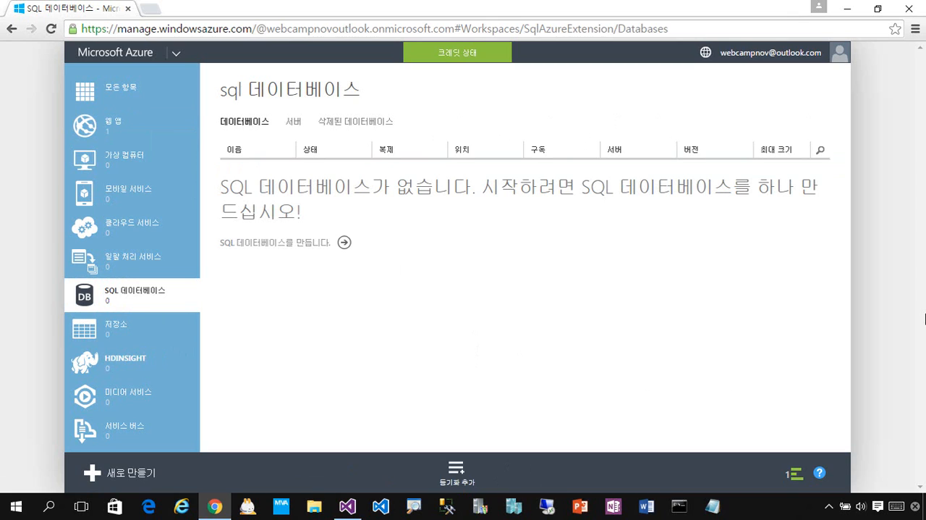
{"action": "left_click", "coordinate": [344, 243]}
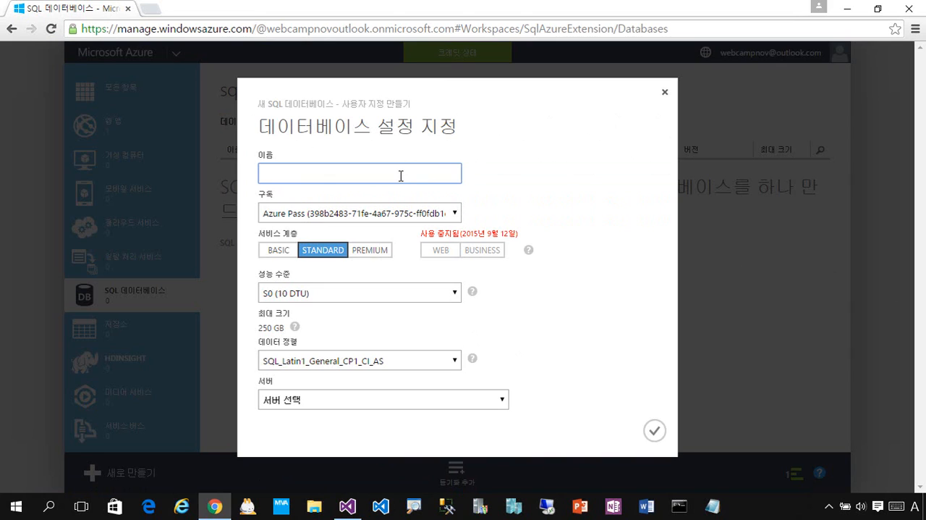
{"action": "type", "text": "aspnetfive"}
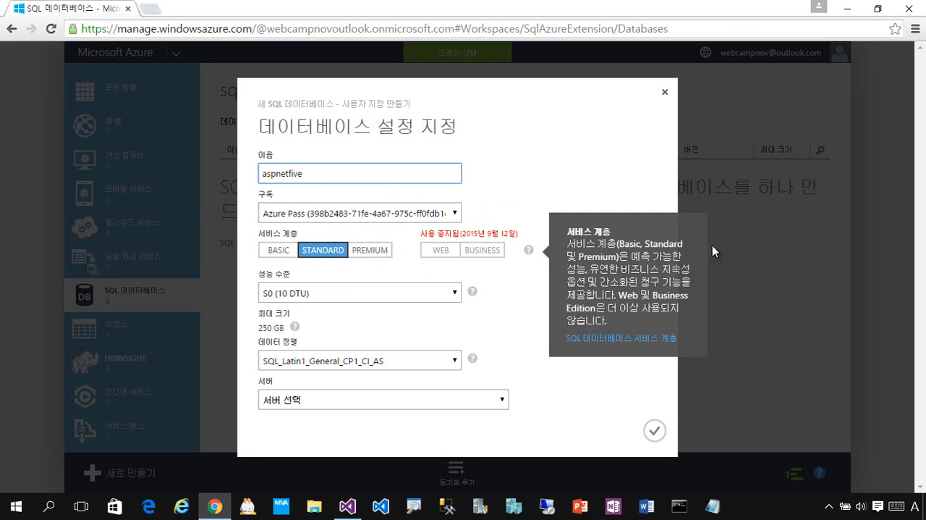
Step: Choose the STANDARD service tier and the S0 (10 DTU) performance level for the new database
{"action": "left_click", "coordinate": [323, 257]}
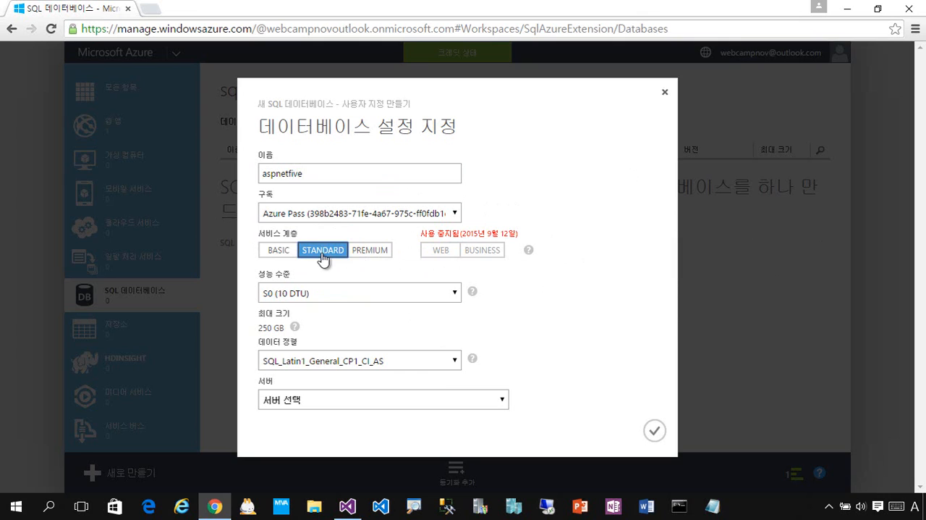
{"action": "left_click", "coordinate": [450, 297]}
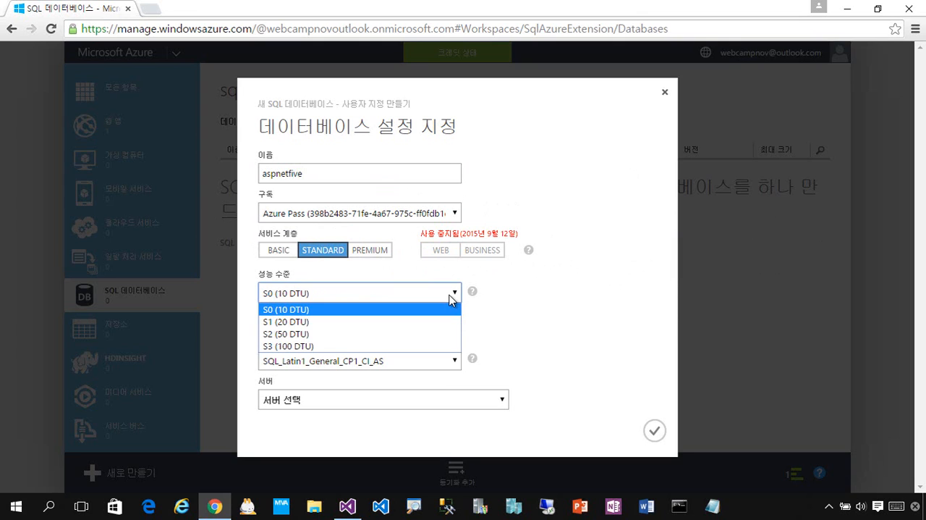
{"action": "left_click", "coordinate": [456, 295]}
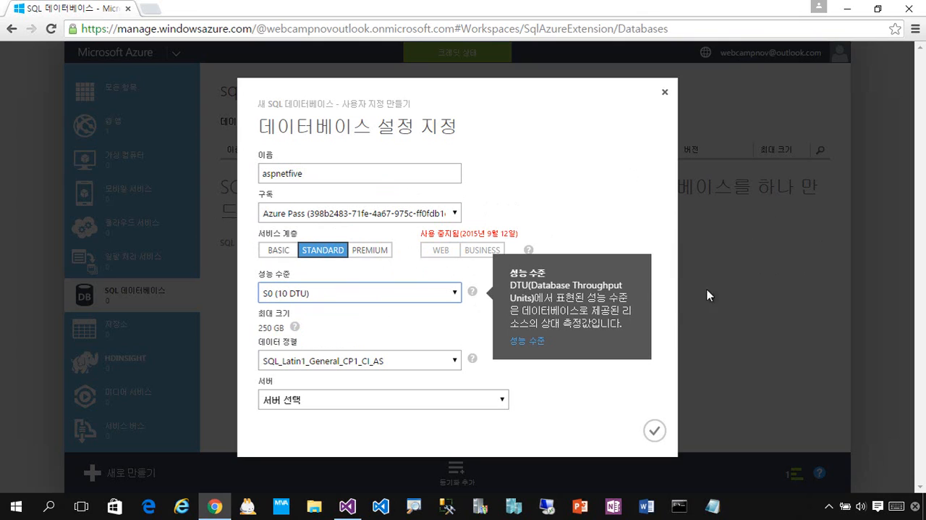
{"action": "left_click", "coordinate": [528, 250]}
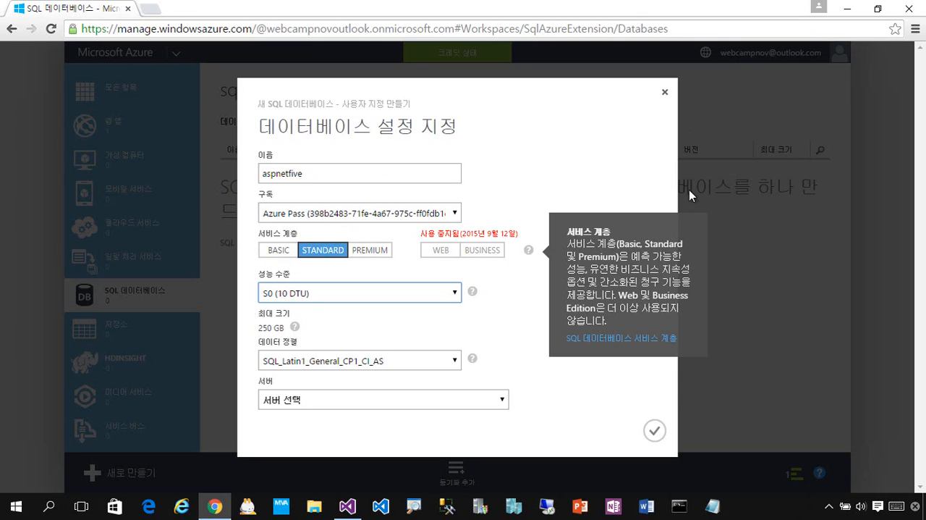
{"action": "left_click", "coordinate": [524, 372]}
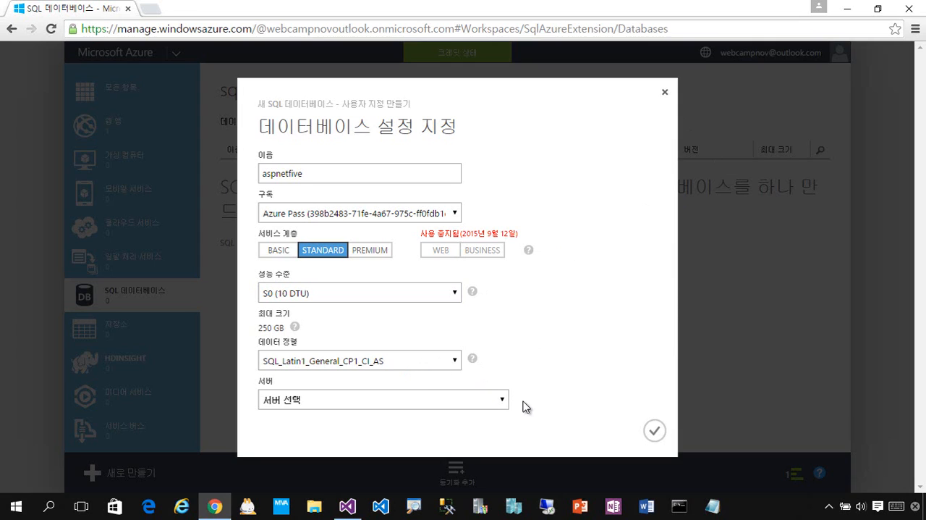
Step: Choose to host the database on a new SQL database server (새 SQL 데이터베이스 서버)
{"action": "left_click", "coordinate": [653, 434]}
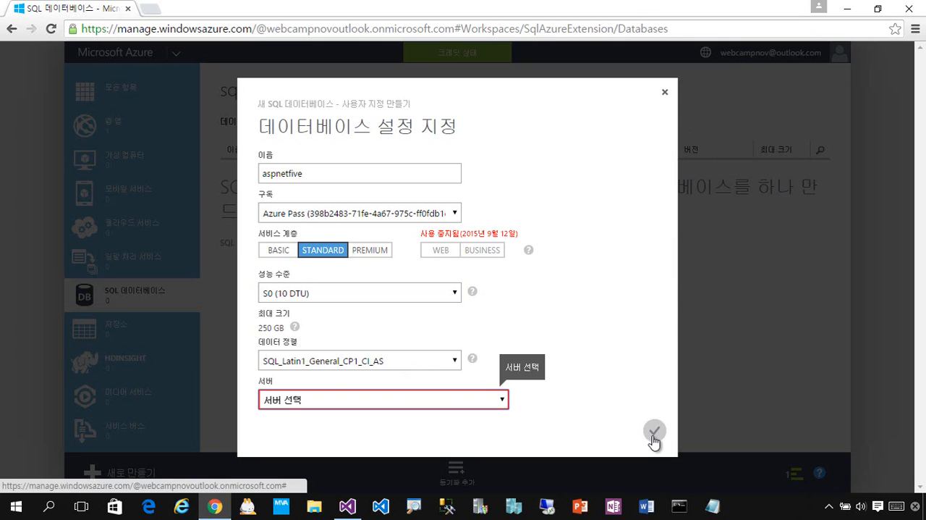
{"action": "left_click", "coordinate": [499, 403]}
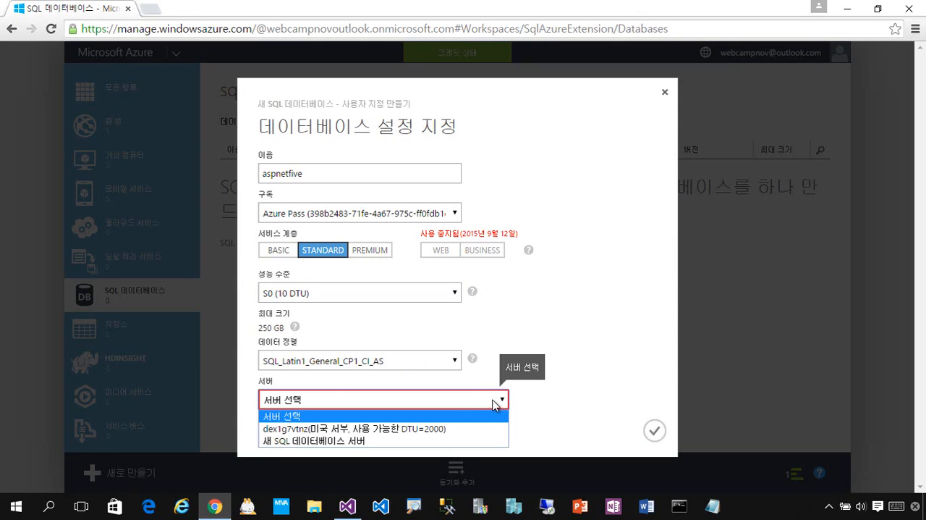
{"action": "left_click", "coordinate": [424, 439]}
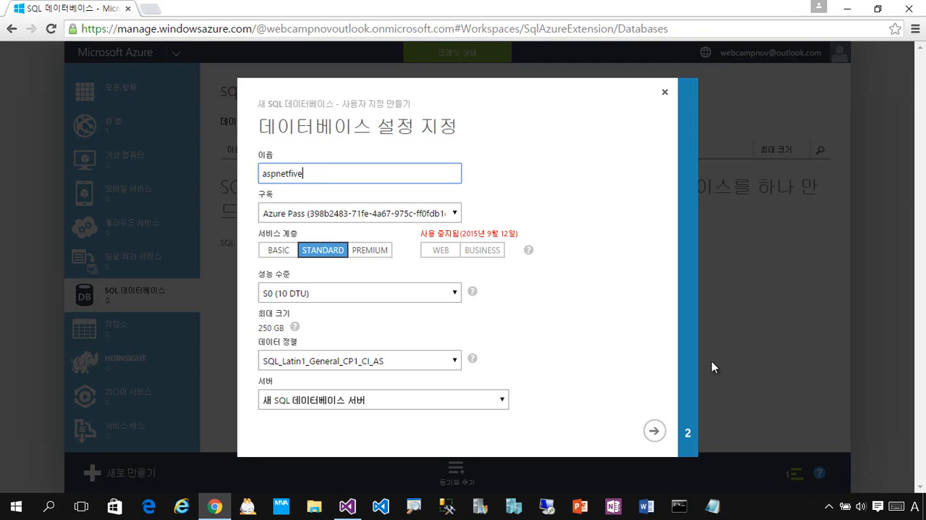
Step: Set the new database's collation to Korean_Wansung_CI_AS
{"action": "mouse_move", "coordinate": [472, 357]}
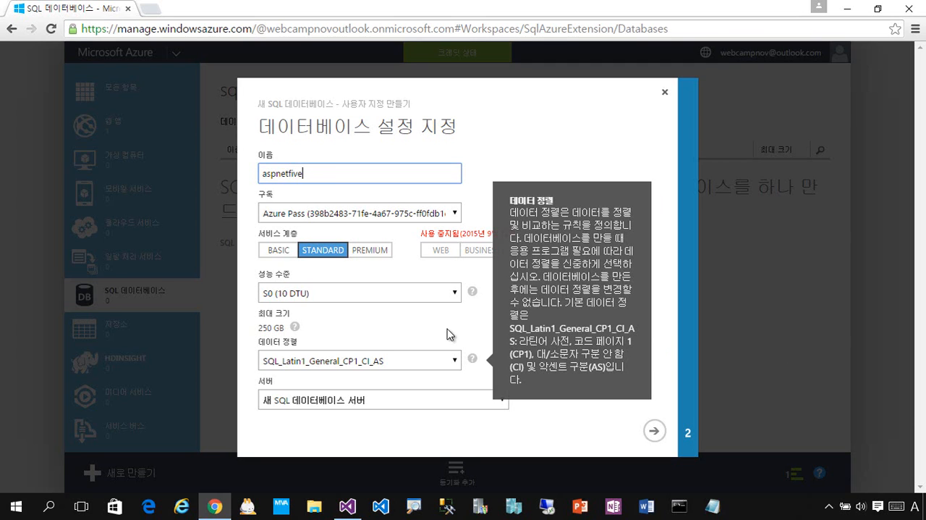
{"action": "left_click", "coordinate": [454, 360]}
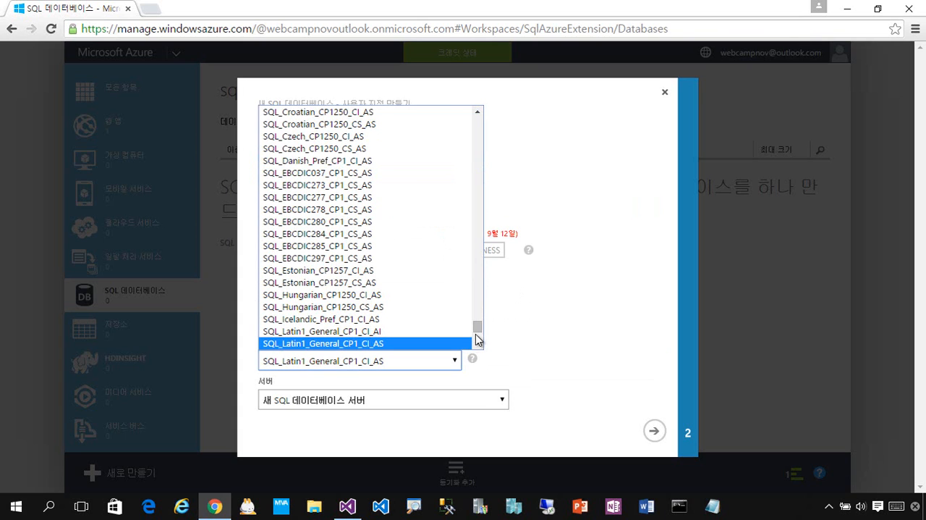
{"action": "left_click_drag", "start_coordinate": [477, 337], "coordinate": [500, 190]}
{"action": "left_click_drag", "start_coordinate": [497, 182], "coordinate": [477, 250]}
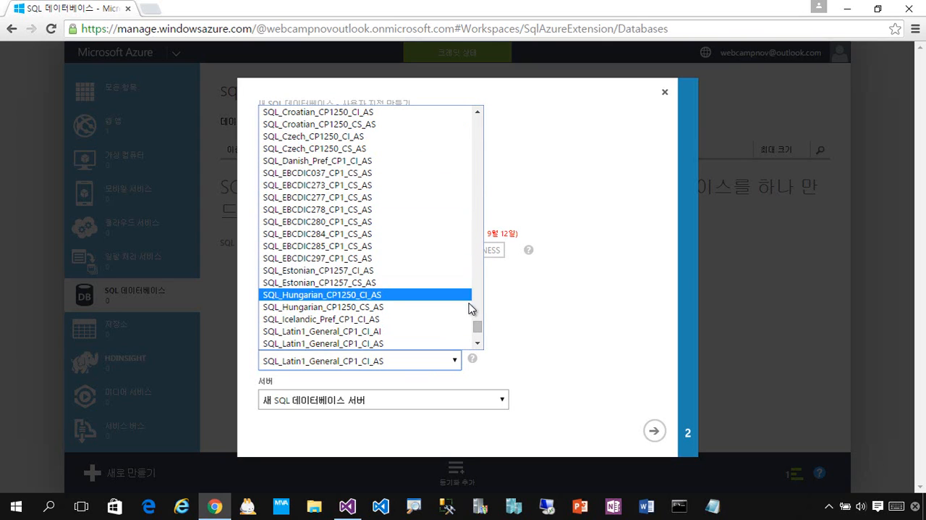
{"action": "left_click_drag", "start_coordinate": [476, 326], "coordinate": [491, 239]}
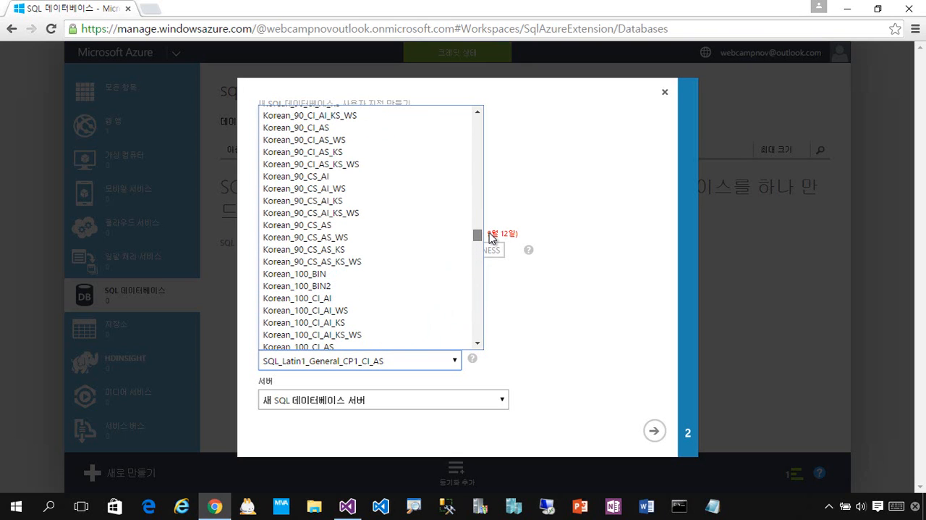
{"action": "left_click", "coordinate": [488, 273]}
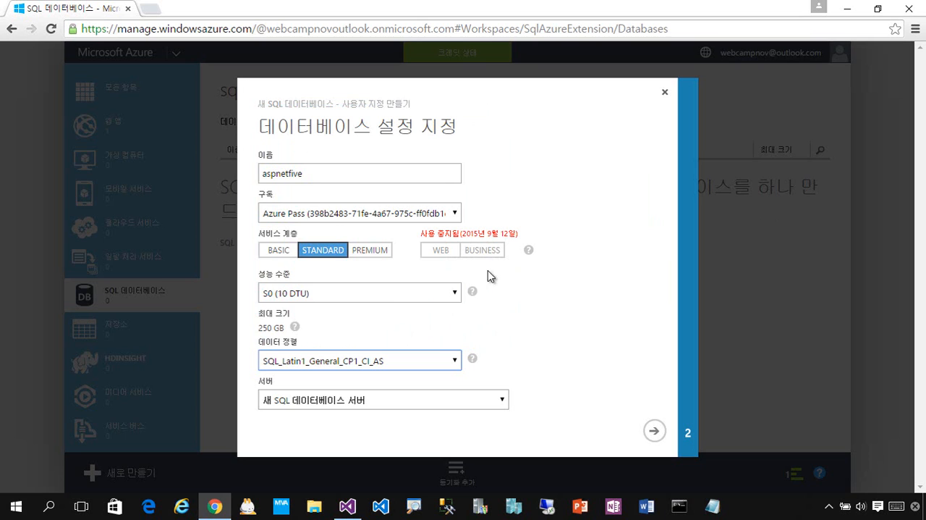
{"action": "left_click", "coordinate": [456, 293]}
{"action": "left_click", "coordinate": [552, 318]}
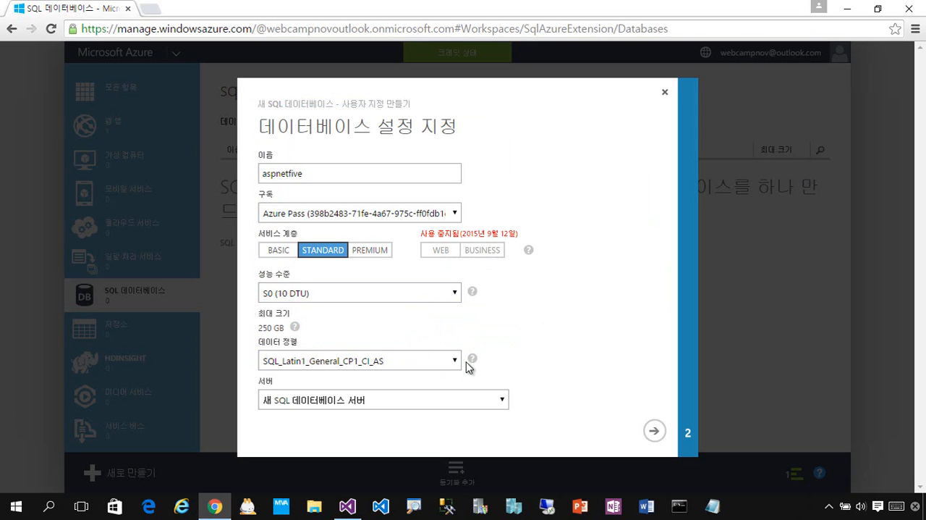
{"action": "left_click", "coordinate": [458, 362]}
{"action": "left_click_drag", "start_coordinate": [477, 337], "coordinate": [479, 238]}
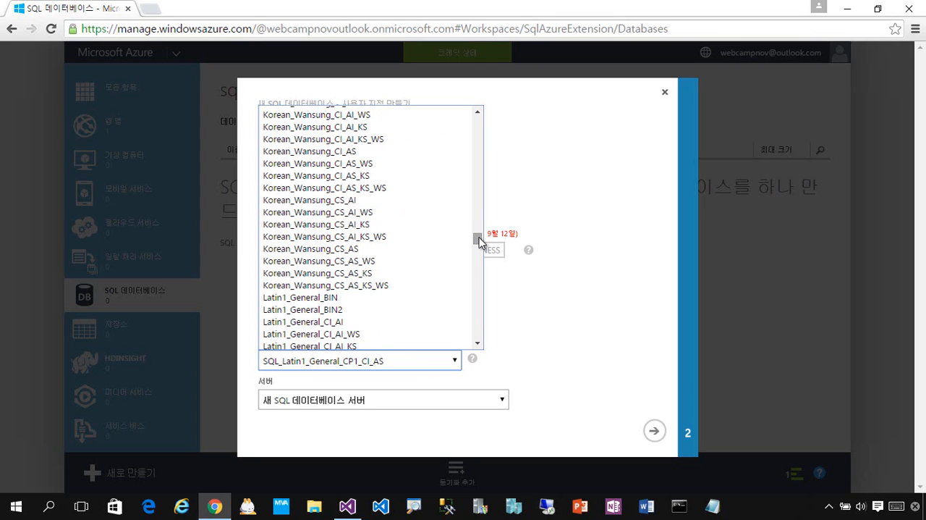
{"action": "left_click", "coordinate": [375, 152]}
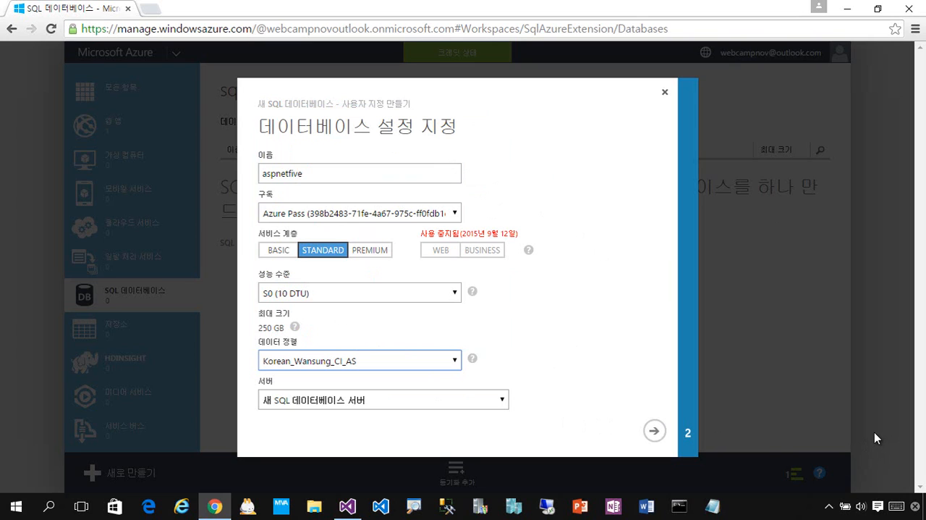
Step: Proceed to the server settings, enter the login name aspnetfive, and enter and confirm the login password
{"action": "left_click", "coordinate": [654, 431]}
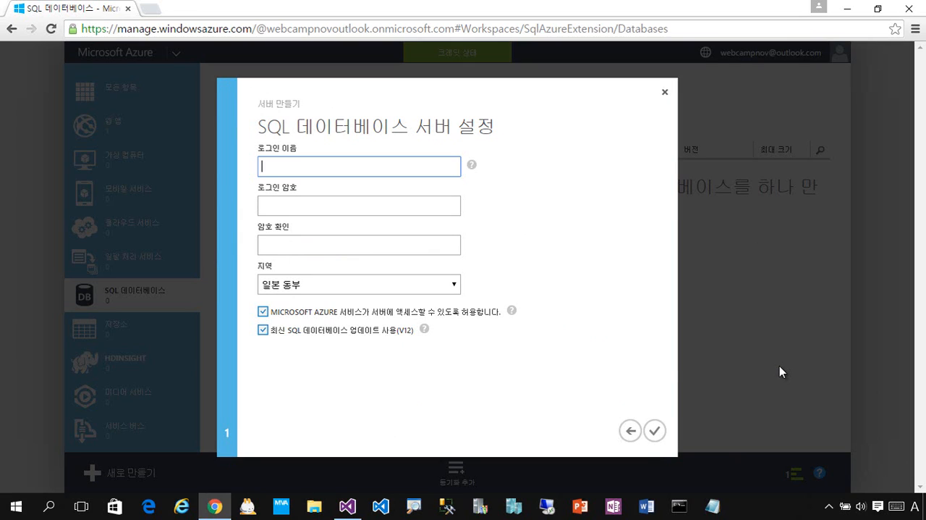
{"action": "type", "text": "aspnetfive"}
{"action": "key", "text": "Tab"}
{"action": "key", "text": "Tab"}
{"action": "type", "text": "••"}
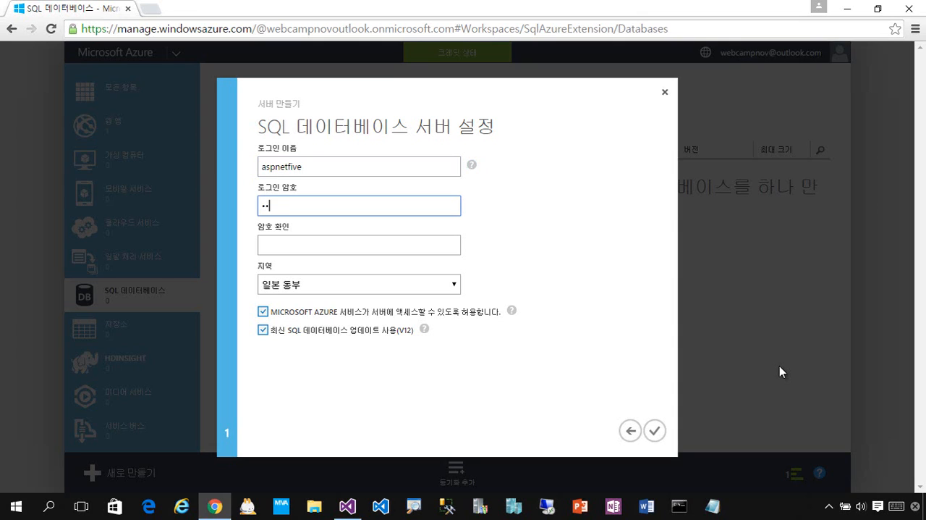
{"action": "type", "text": "•••••••"}
{"action": "key", "text": "Tab"}
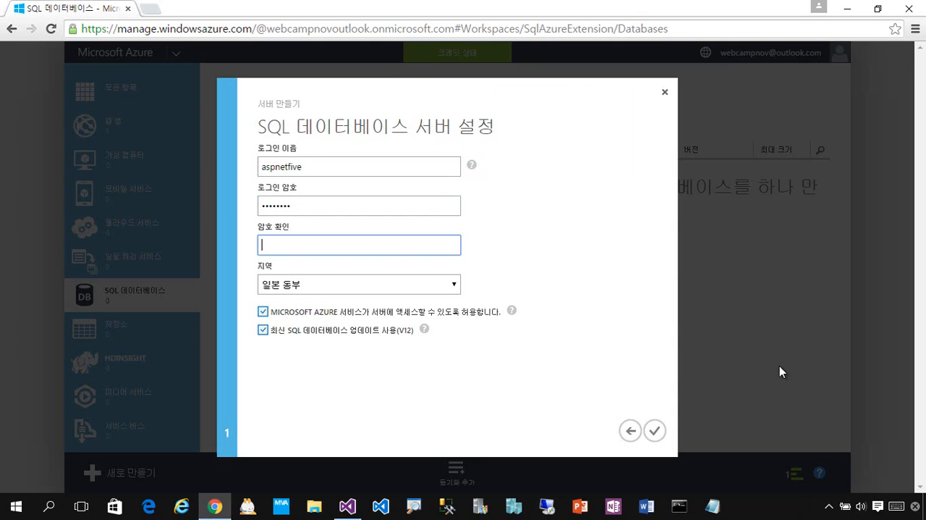
{"action": "type", "text": "•••••••••"}
Step: Set the server region to West US (미국 서부) and create the database and its server
{"action": "left_click", "coordinate": [451, 288]}
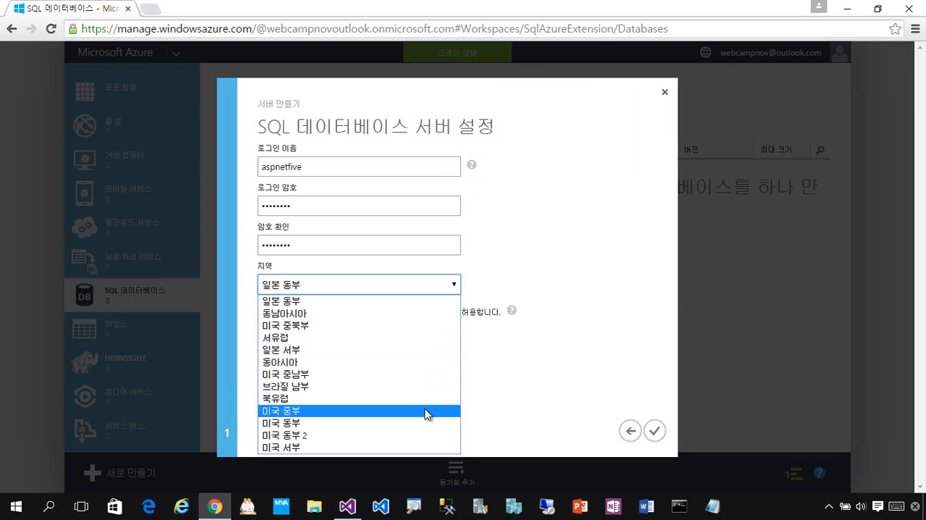
{"action": "left_click", "coordinate": [395, 446]}
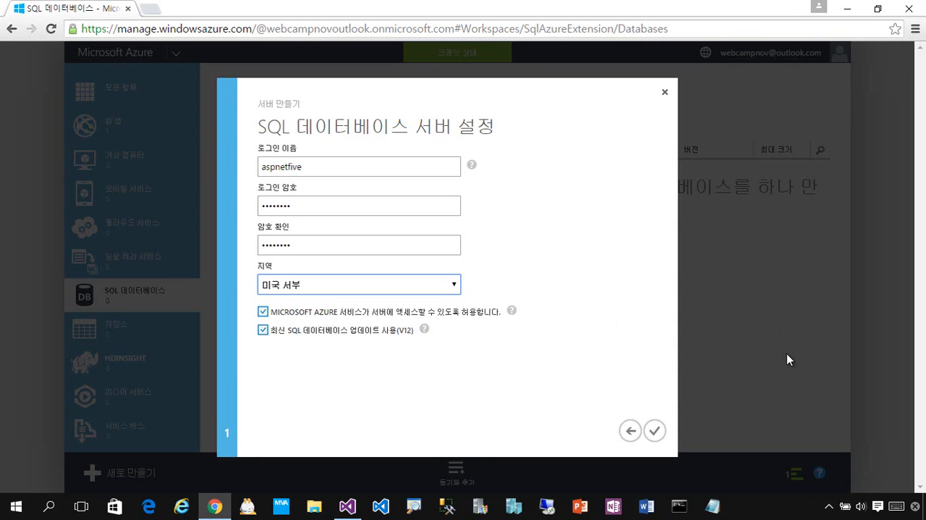
{"action": "left_click", "coordinate": [655, 432]}
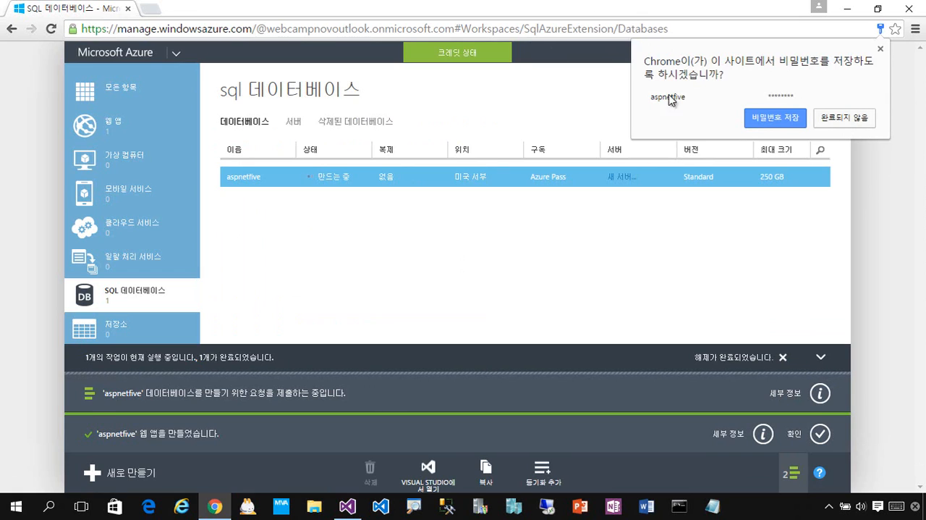
Step: Let the browser save the server login, postpone the SQL auditing offer and return to the web apps list
{"action": "left_click", "coordinate": [750, 120]}
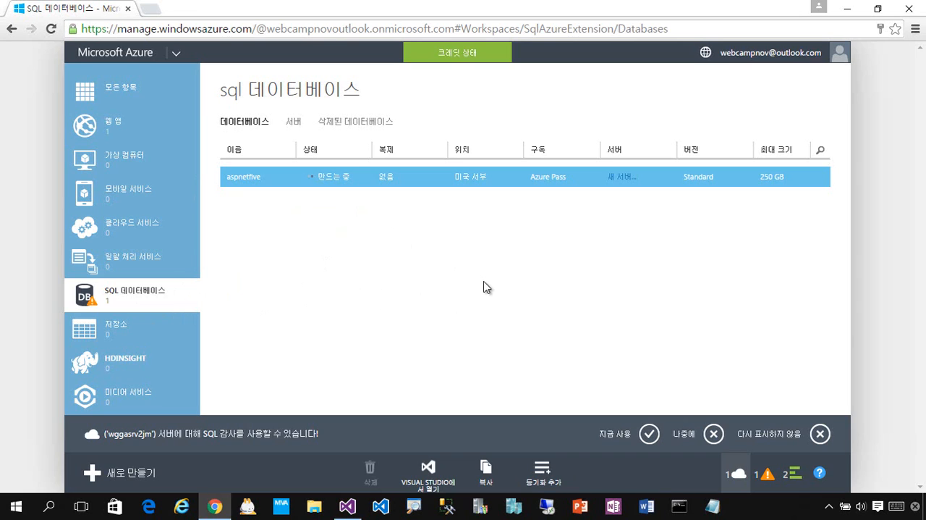
{"action": "left_click", "coordinate": [713, 434]}
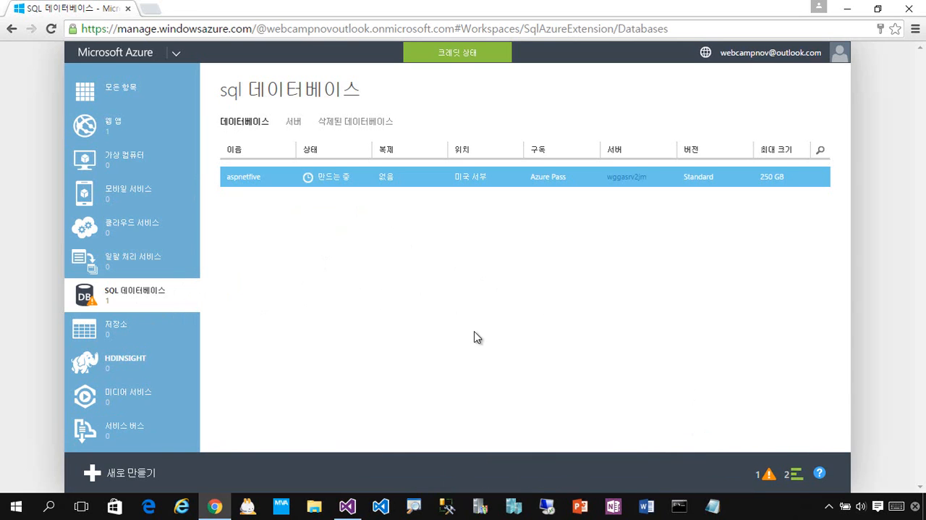
{"action": "left_click", "coordinate": [161, 136]}
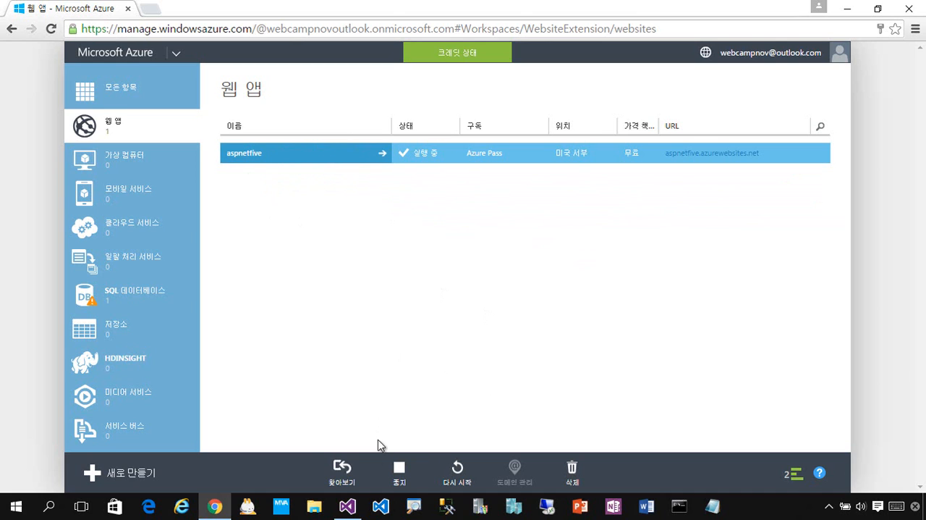
Step: Switch to Visual Studio and start publishing the MemoEngine project, going to the profile page with the publish target choices
{"action": "left_click", "coordinate": [362, 508]}
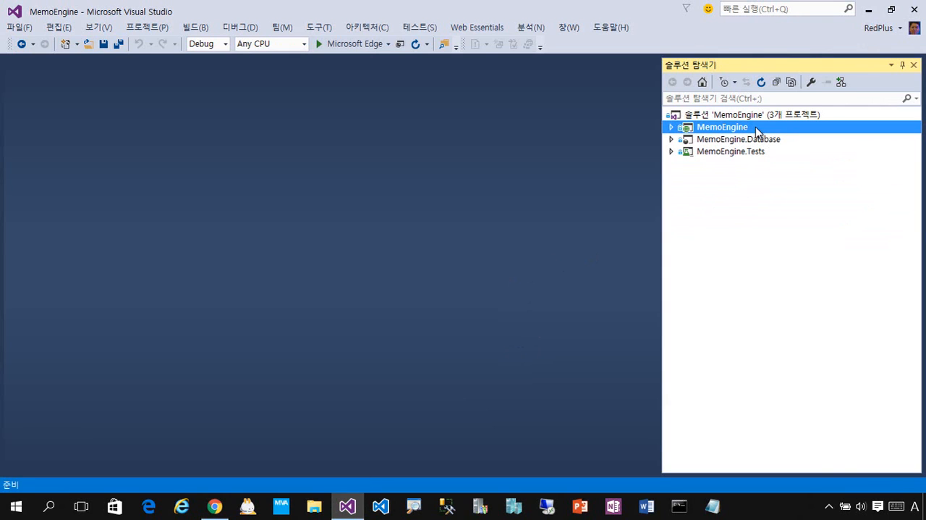
{"action": "right_click", "coordinate": [756, 127]}
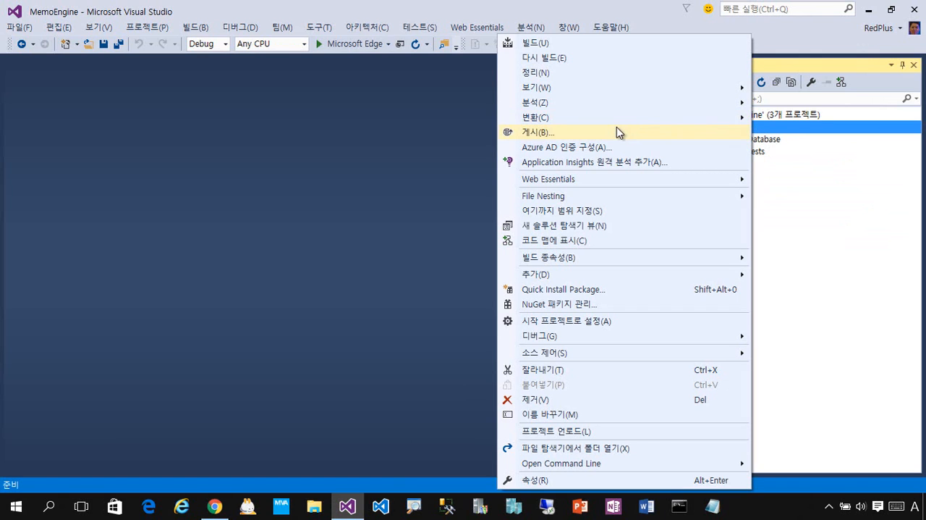
{"action": "left_click", "coordinate": [829, 199]}
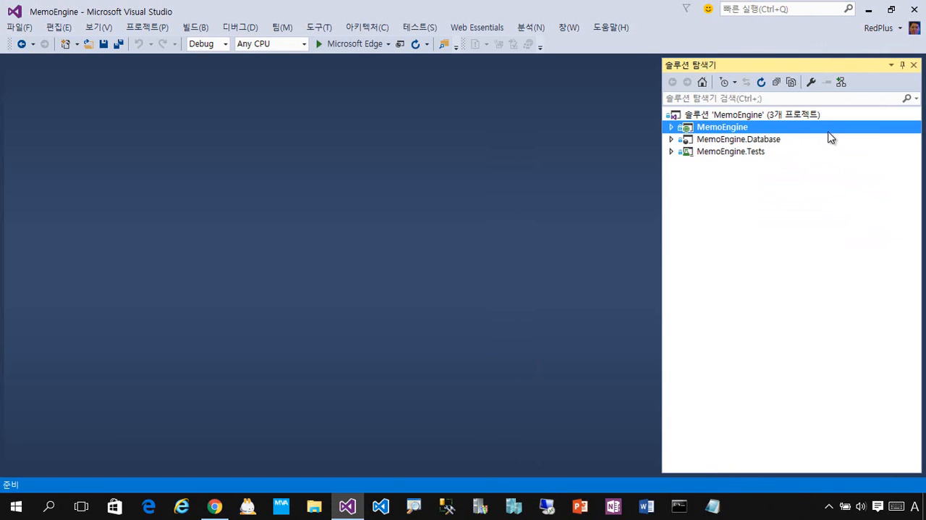
{"action": "right_click", "coordinate": [831, 138]}
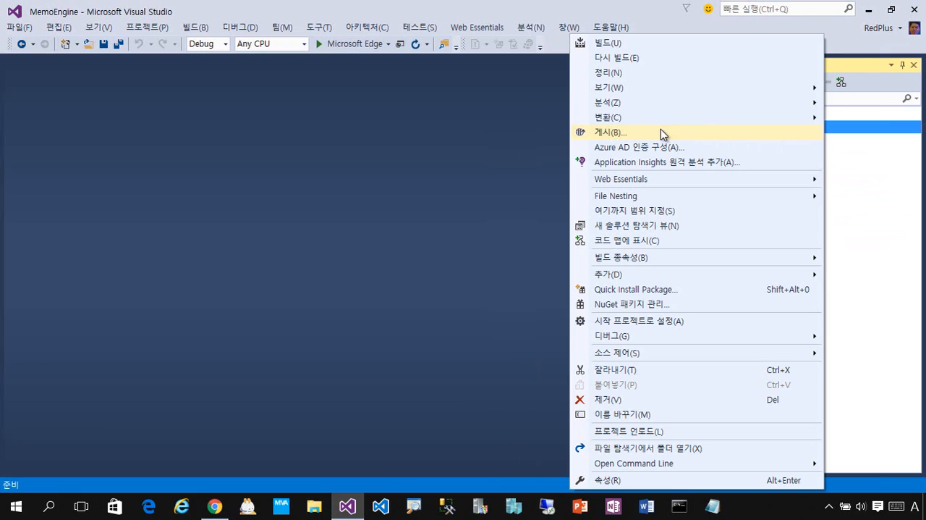
{"action": "left_click", "coordinate": [680, 133]}
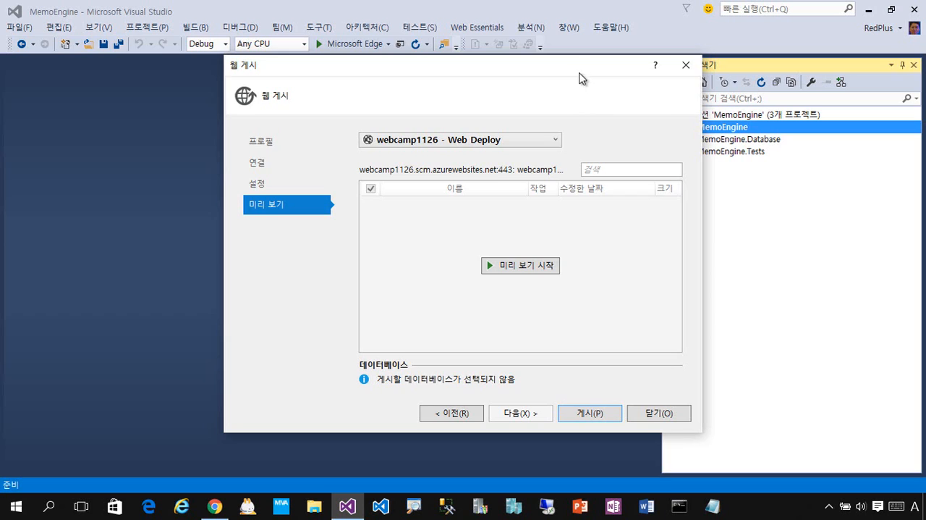
{"action": "left_click_drag", "start_coordinate": [580, 71], "coordinate": [490, 73]}
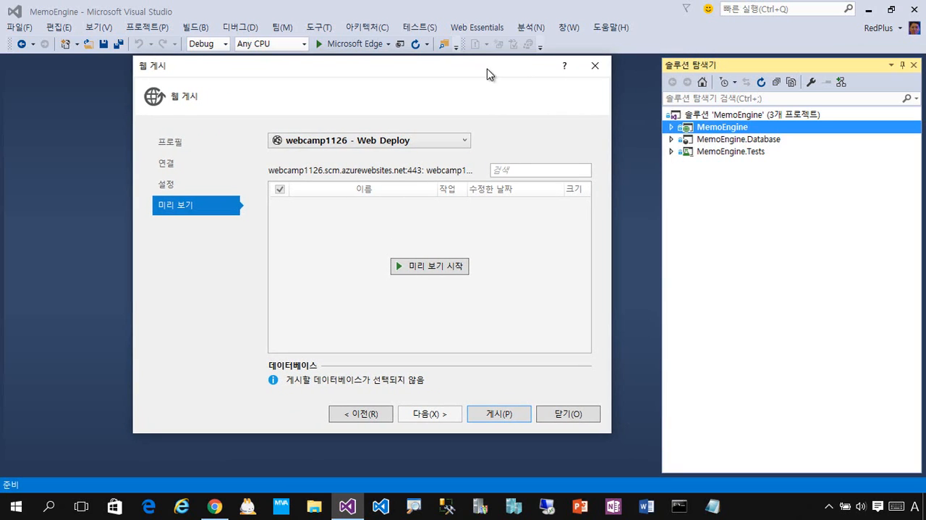
{"action": "left_click", "coordinate": [210, 150]}
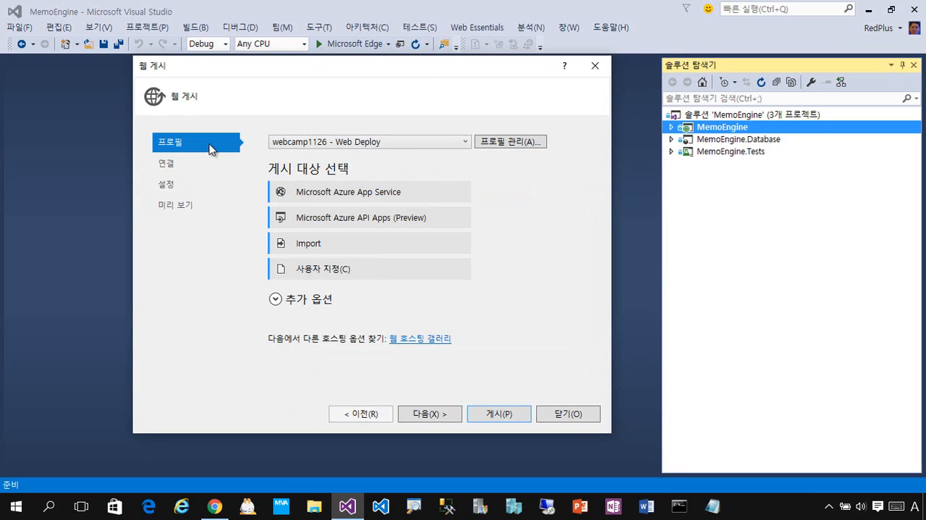
Step: Choose Microsoft Azure App Service as the publish target and re-enter the credentials by signing in with the Microsoft account password
{"action": "left_click", "coordinate": [442, 204]}
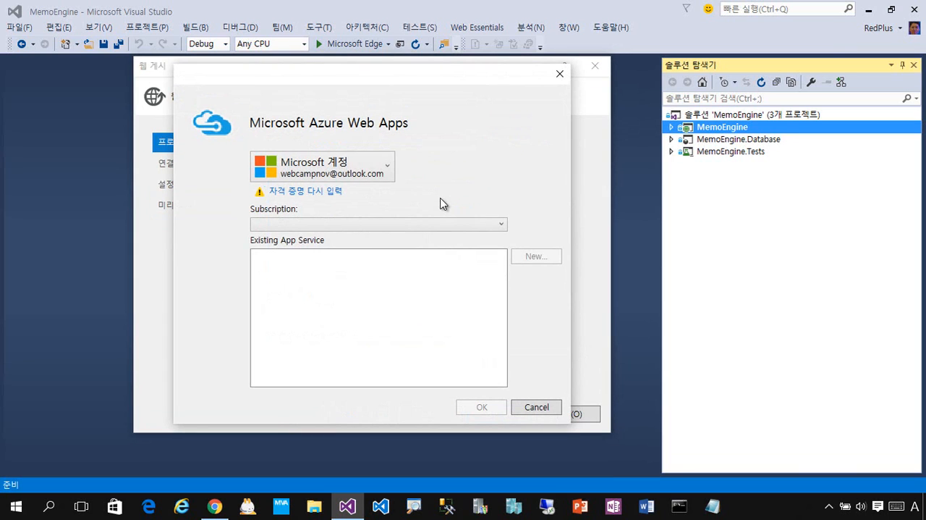
{"action": "left_click", "coordinate": [311, 192]}
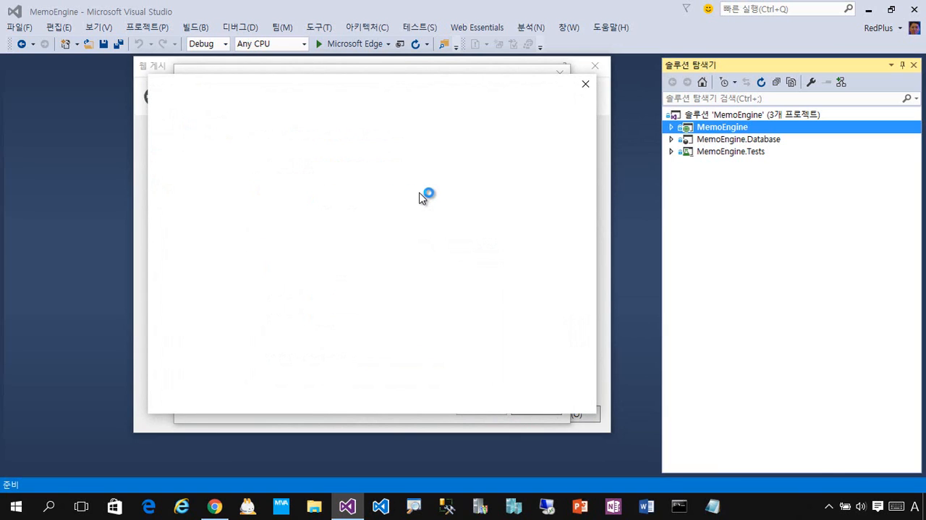
{"action": "left_click", "coordinate": [373, 241]}
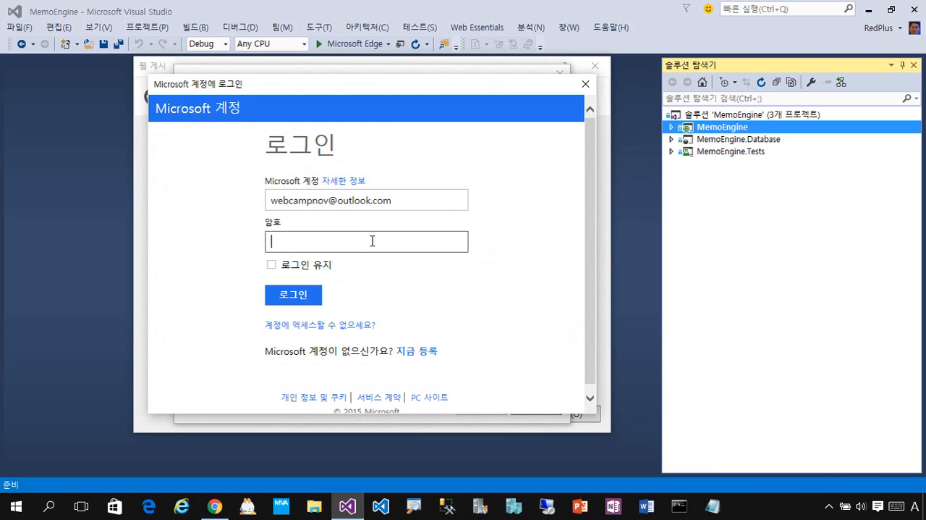
{"action": "type", "text": "•••••••••"}
{"action": "left_click", "coordinate": [298, 294]}
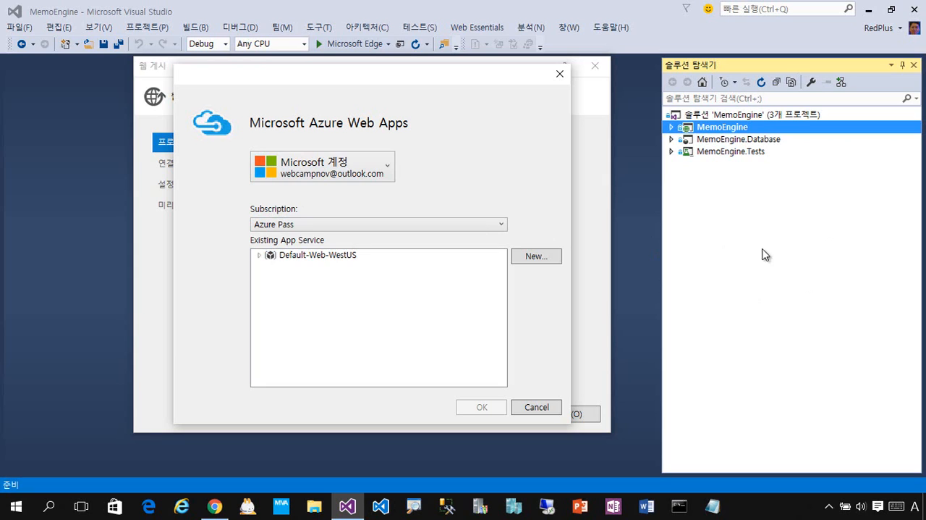
Step: Select the existing aspnetfive web app under Default-Web-WestUS as the publish destination and confirm it
{"action": "left_click", "coordinate": [259, 256]}
{"action": "left_click", "coordinate": [274, 267]}
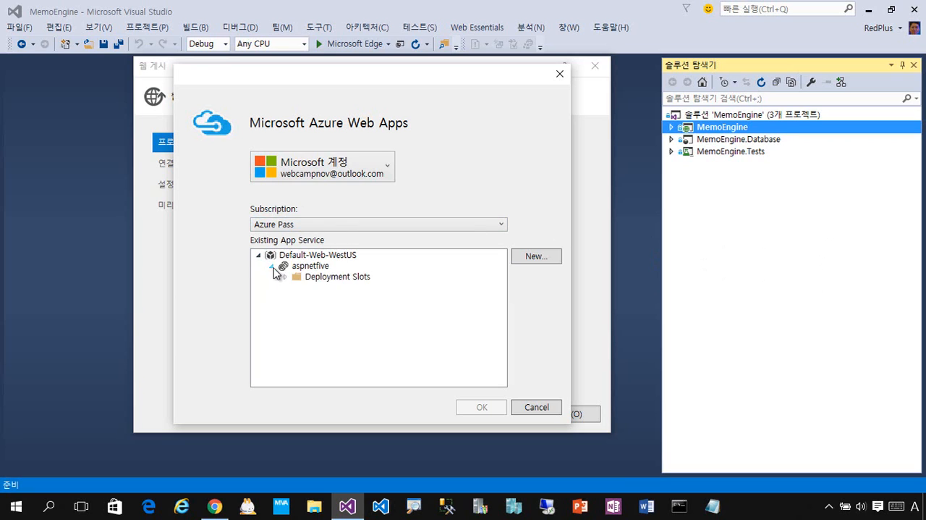
{"action": "left_click", "coordinate": [274, 266]}
{"action": "left_click", "coordinate": [289, 267]}
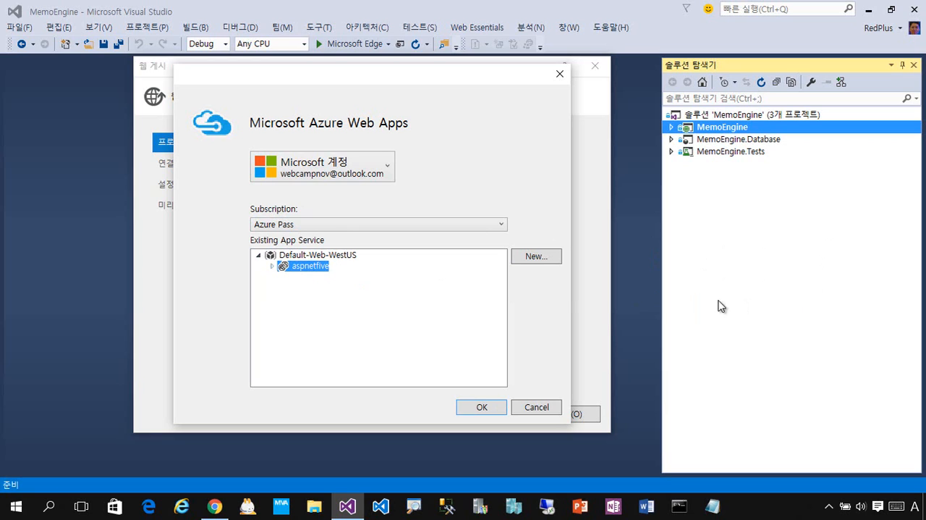
{"action": "left_click", "coordinate": [273, 267]}
{"action": "left_click", "coordinate": [273, 268]}
{"action": "left_click", "coordinate": [503, 405]}
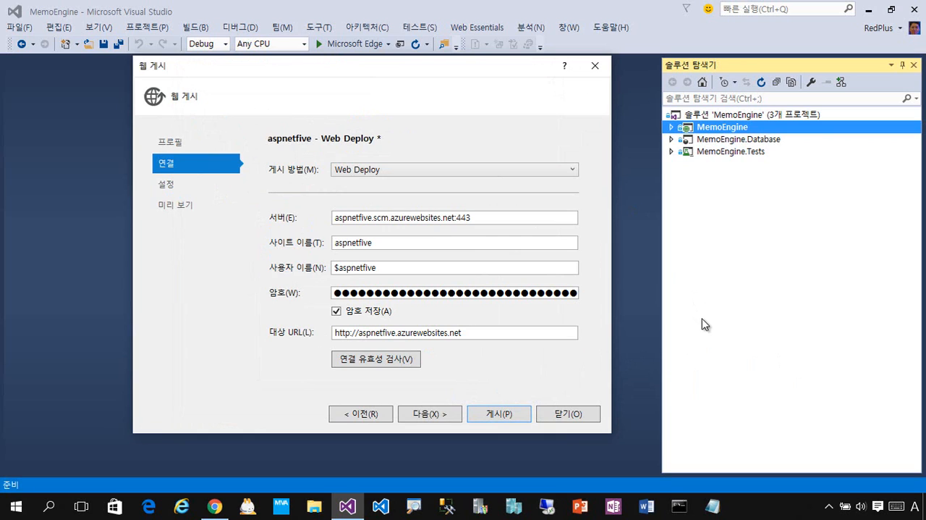
Step: Proceed to the publish settings and publish the project to aspnetfive with the Release configuration
{"action": "left_click", "coordinate": [453, 415]}
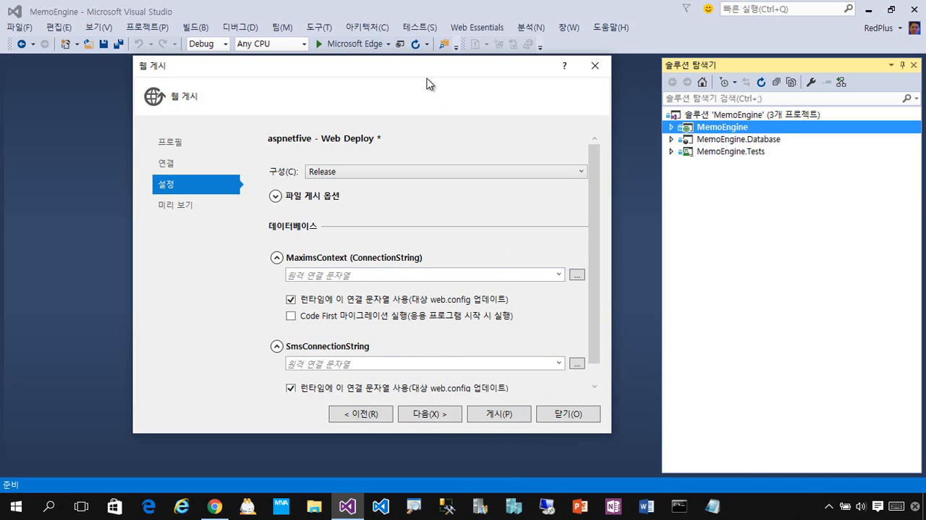
{"action": "left_click_drag", "start_coordinate": [424, 75], "coordinate": [390, 80]}
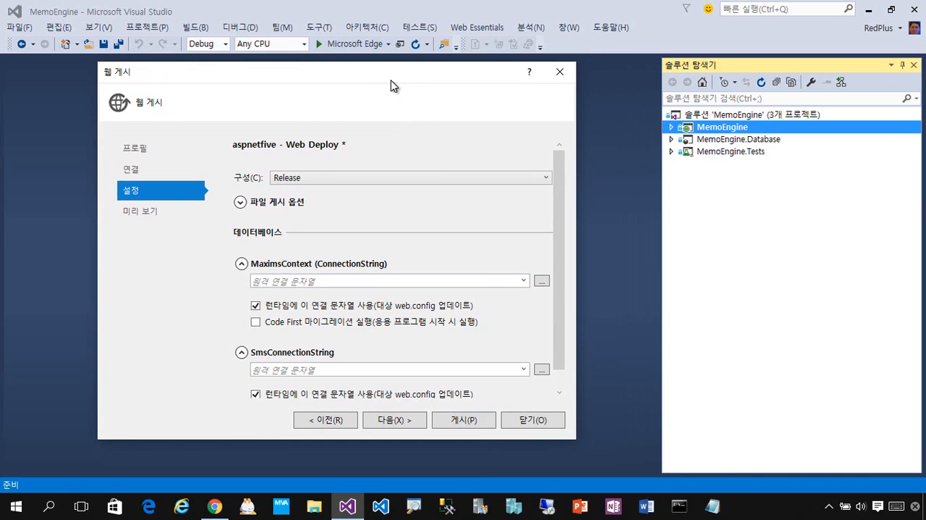
{"action": "left_click", "coordinate": [480, 422]}
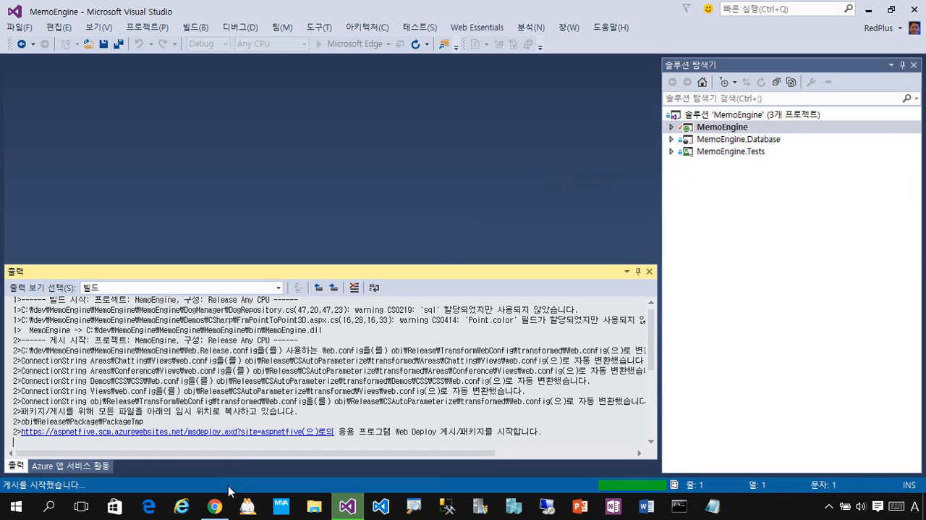
Step: Switch to the Azure portal in Chrome, dismiss the SQL databases warning and reload the list of all items to check the database status
{"action": "left_click", "coordinate": [220, 511]}
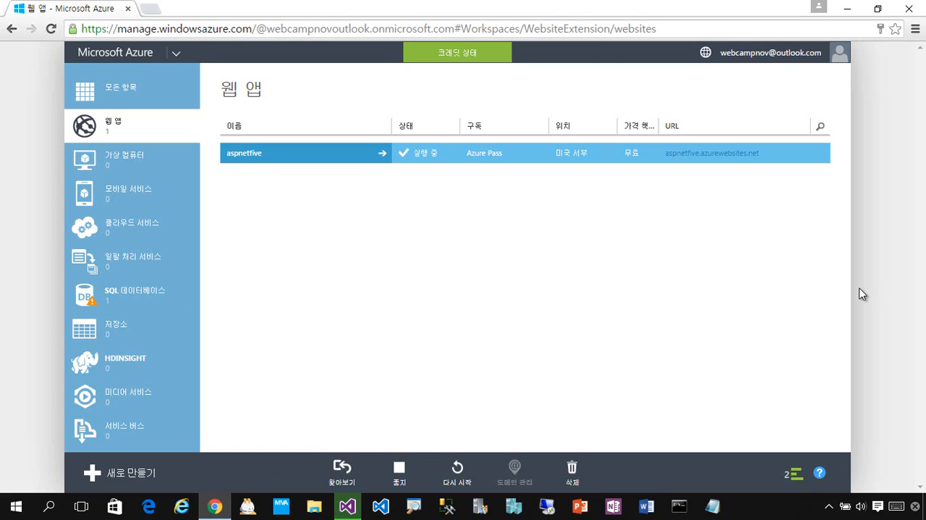
{"action": "left_click", "coordinate": [151, 302]}
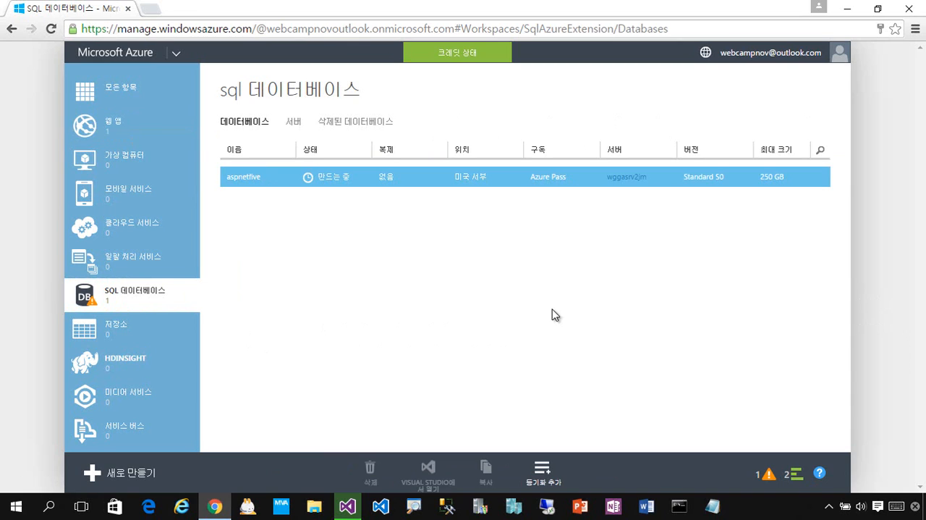
{"action": "left_click", "coordinate": [769, 476]}
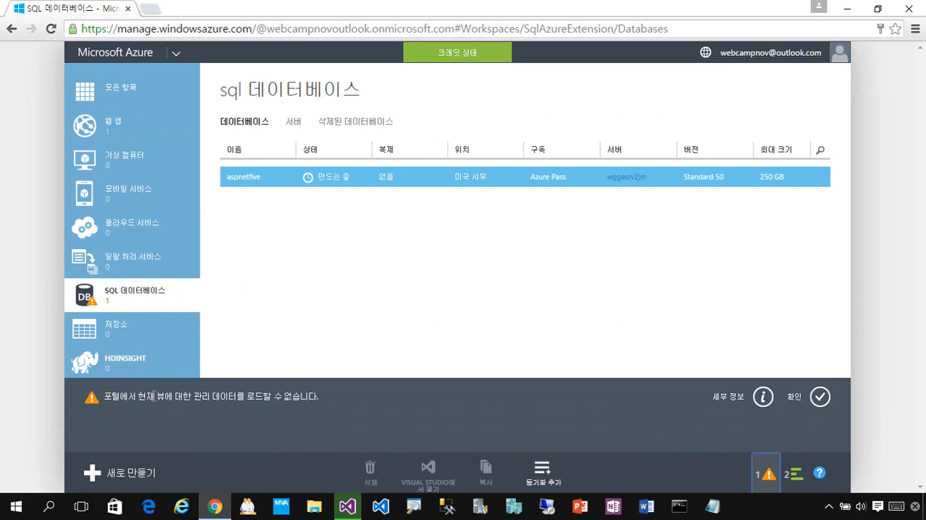
{"action": "left_click", "coordinate": [820, 398]}
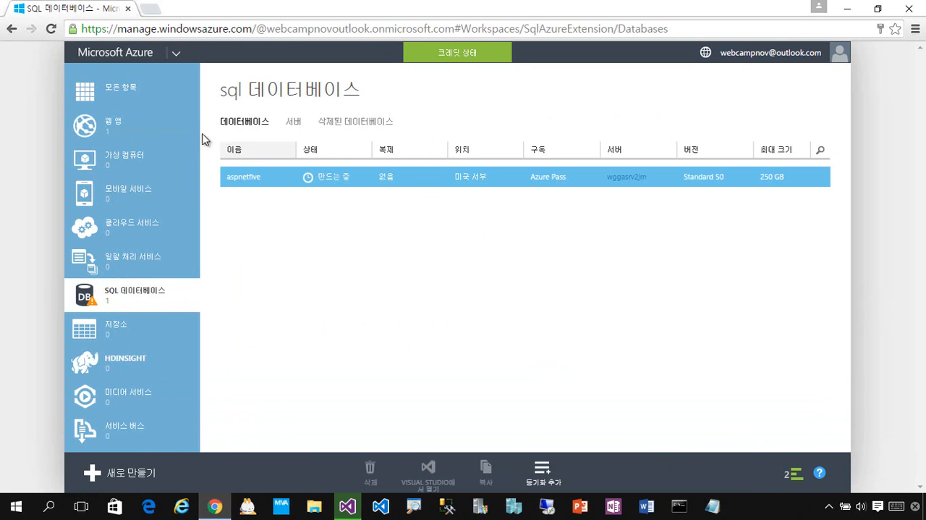
{"action": "left_click", "coordinate": [133, 93]}
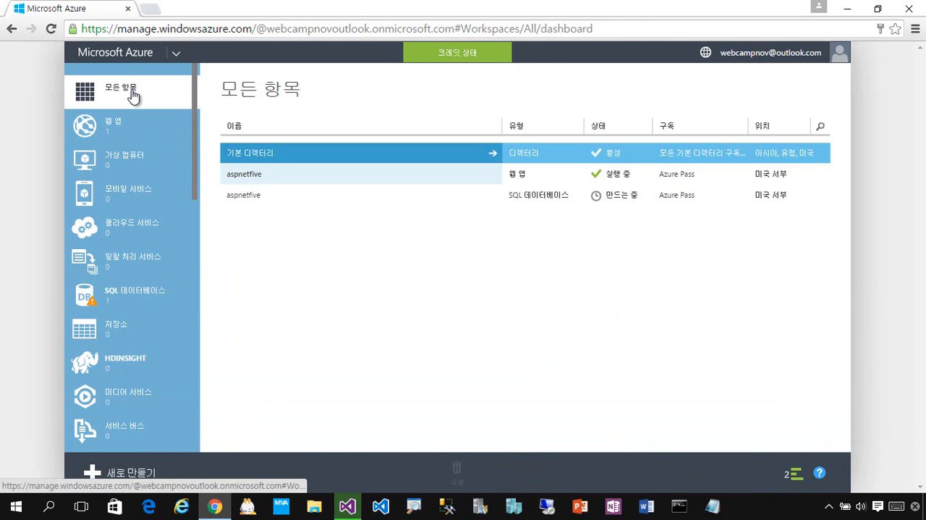
{"action": "left_click", "coordinate": [51, 28]}
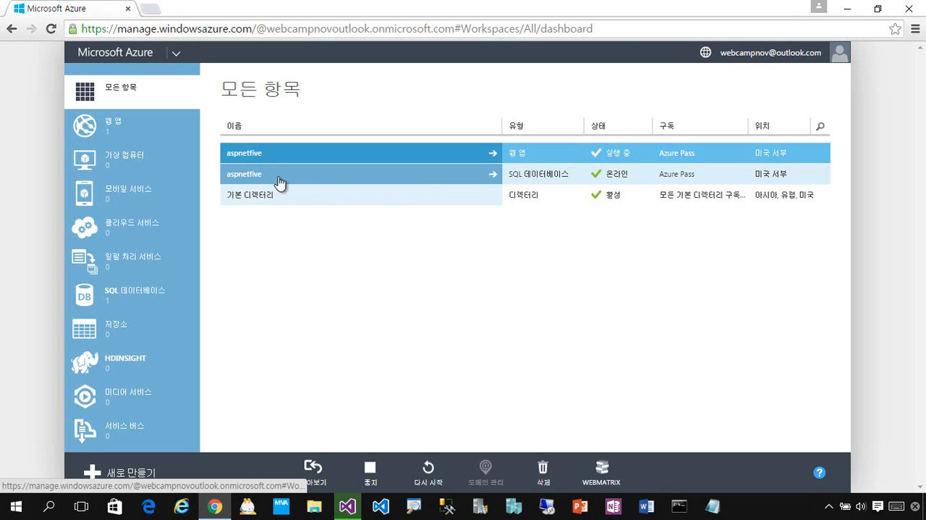
Step: Link the existing SQL database to the aspnetfive web app as a linked resource
{"action": "left_click", "coordinate": [331, 163]}
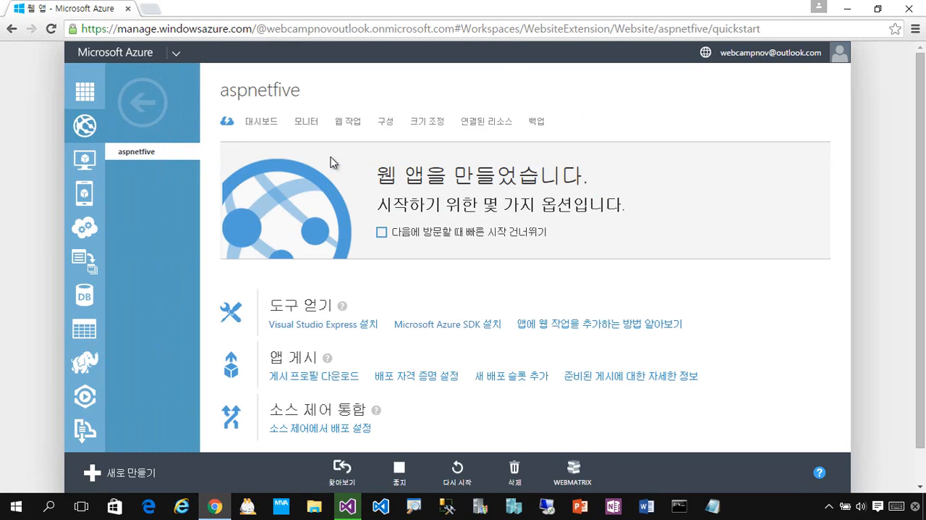
{"action": "left_click", "coordinate": [487, 129]}
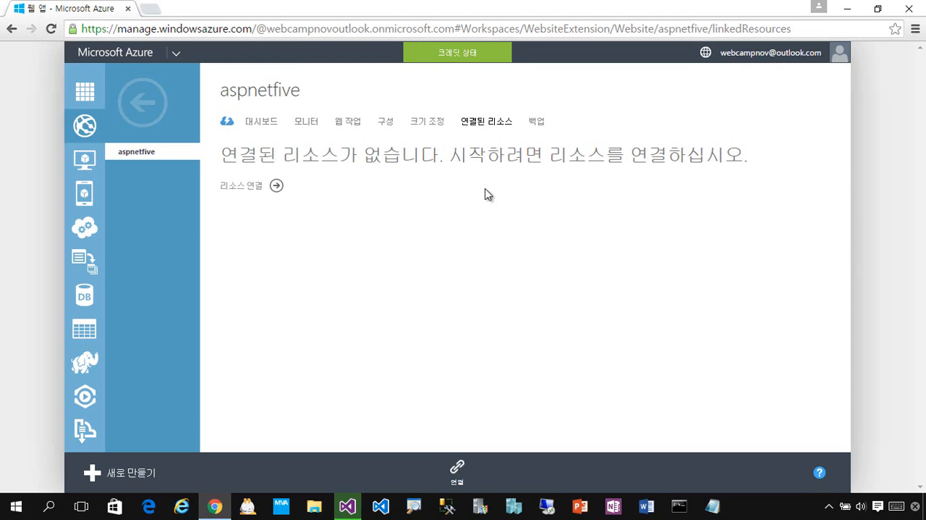
{"action": "left_click", "coordinate": [276, 187]}
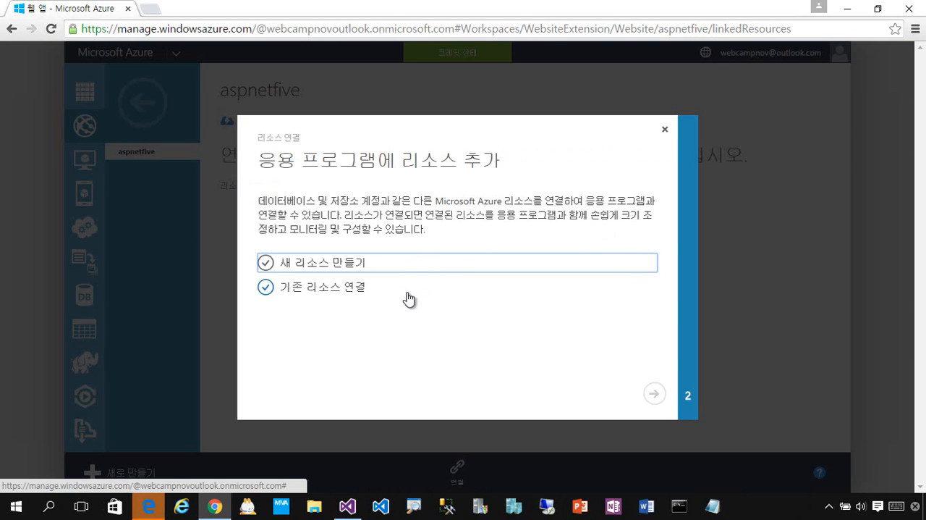
{"action": "left_click", "coordinate": [322, 297]}
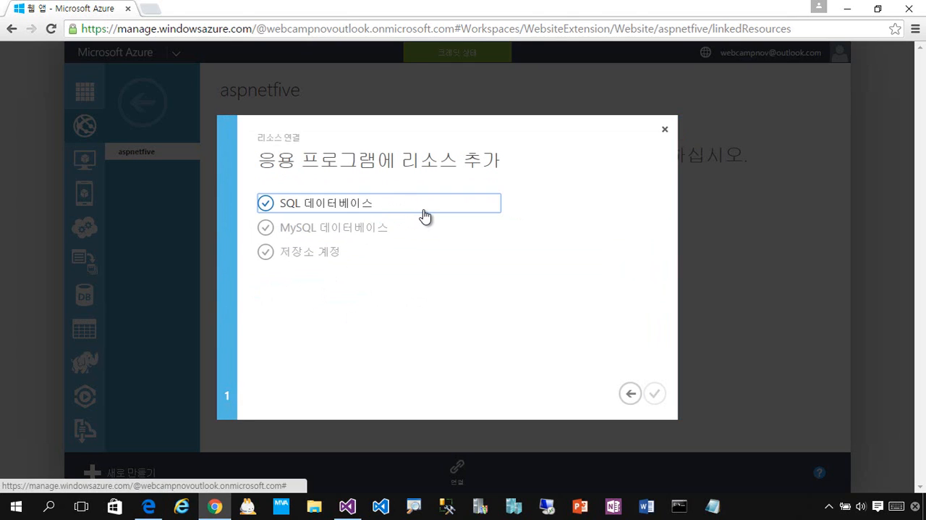
{"action": "left_click", "coordinate": [425, 215]}
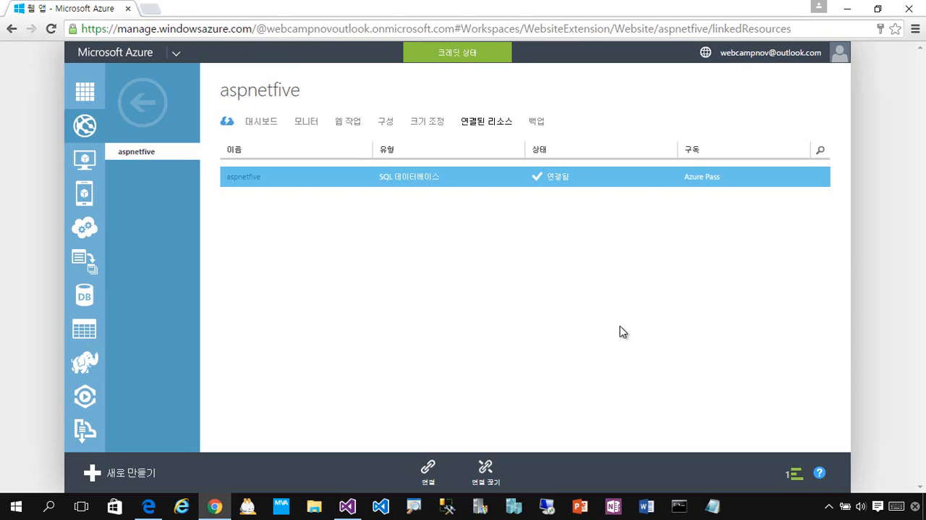
Step: Go to the aspnetfive web app's configuration (구성) page and reveal its hidden connection strings
{"action": "left_click", "coordinate": [385, 123]}
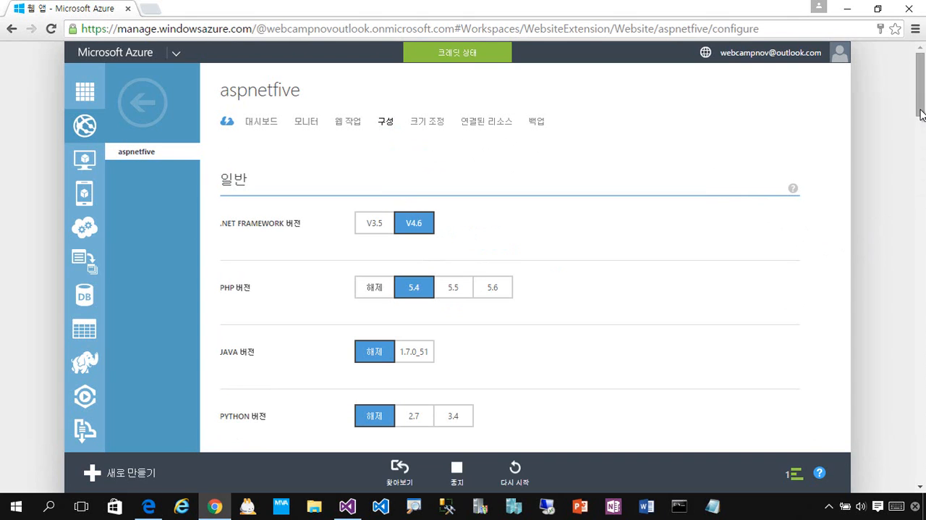
{"action": "scroll", "coordinate": [923, 148], "scroll_direction": "down", "scroll_amount": 2}
{"action": "left_click_drag", "start_coordinate": [922, 149], "coordinate": [842, 427]}
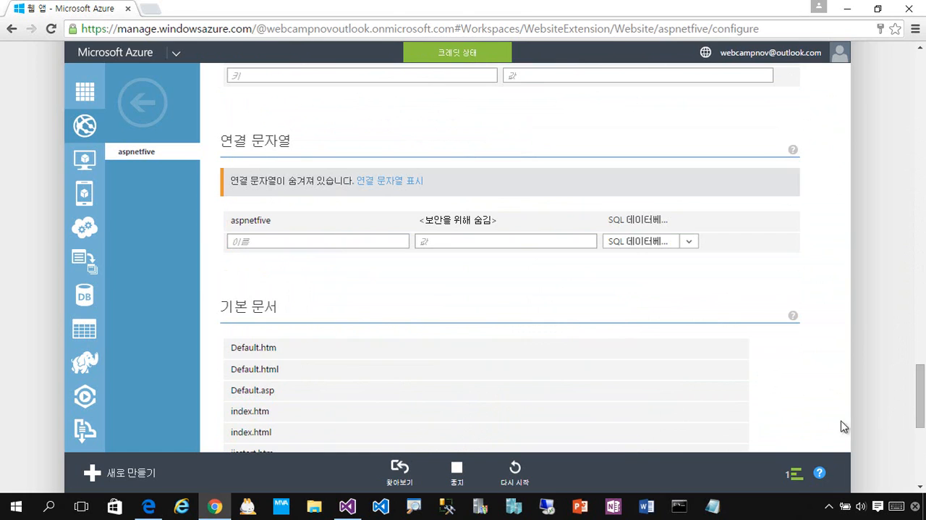
{"action": "left_click", "coordinate": [246, 219]}
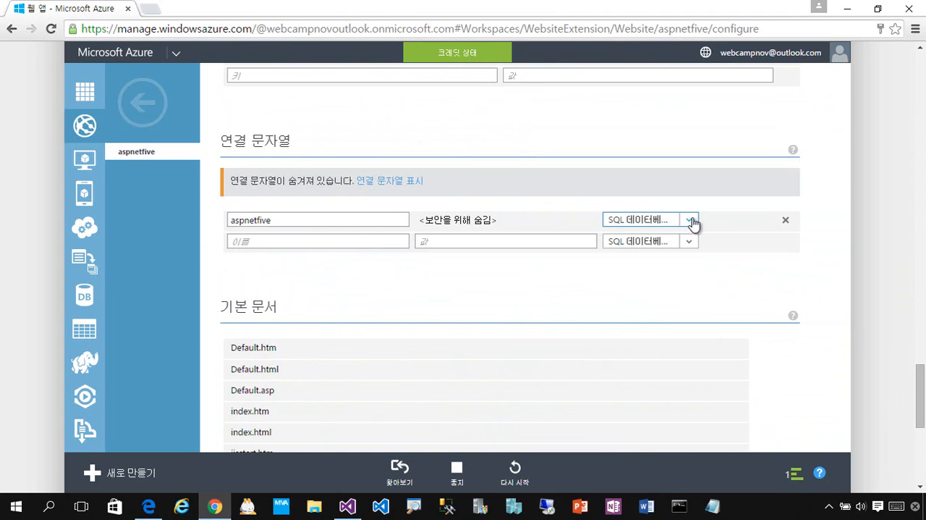
{"action": "left_click", "coordinate": [808, 231]}
{"action": "left_click", "coordinate": [357, 221]}
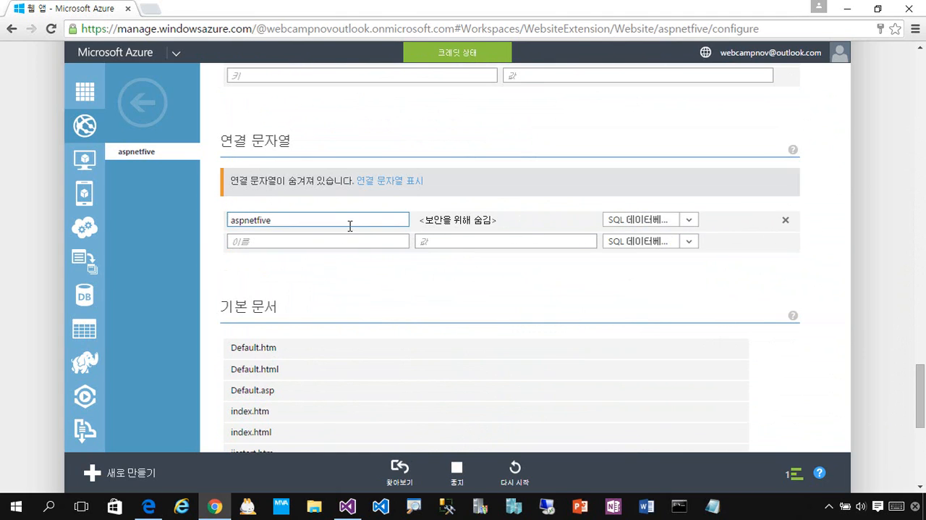
{"action": "left_click_drag", "start_coordinate": [352, 226], "coordinate": [145, 225]}
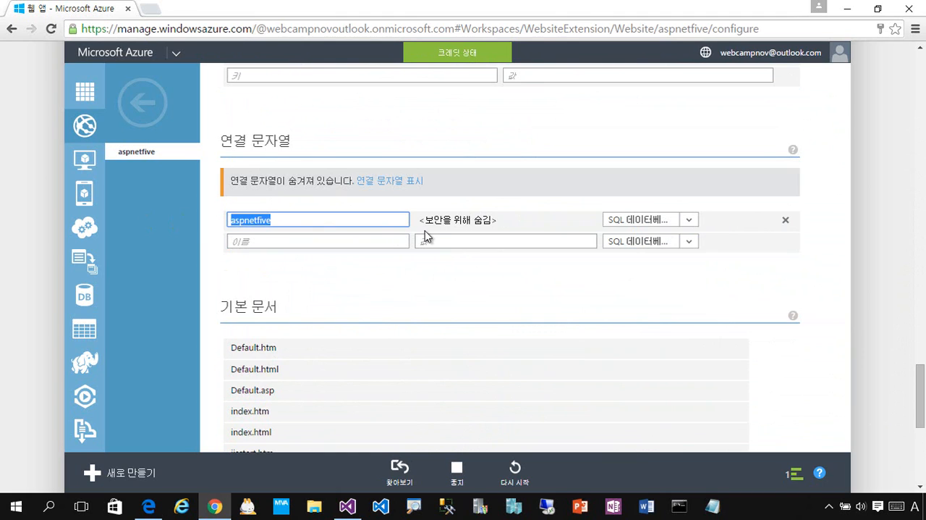
{"action": "left_click", "coordinate": [358, 240]}
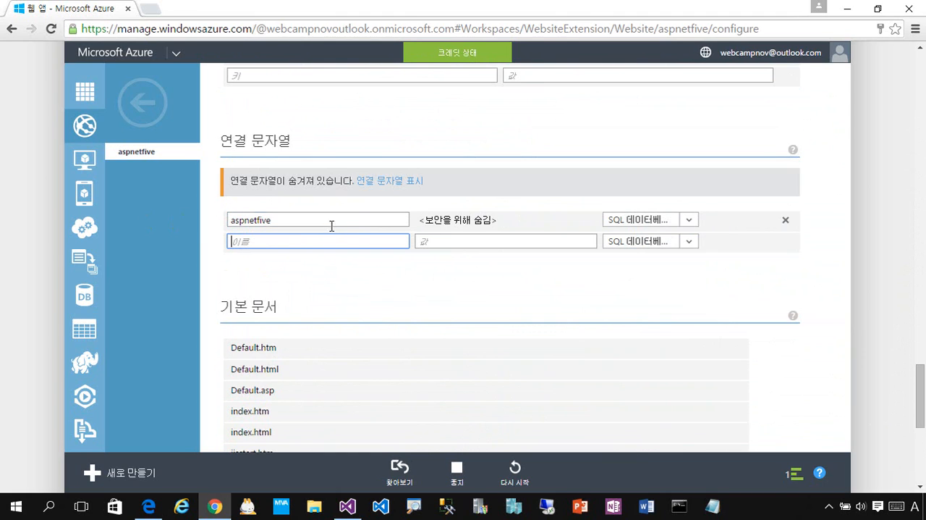
{"action": "left_click", "coordinate": [403, 180]}
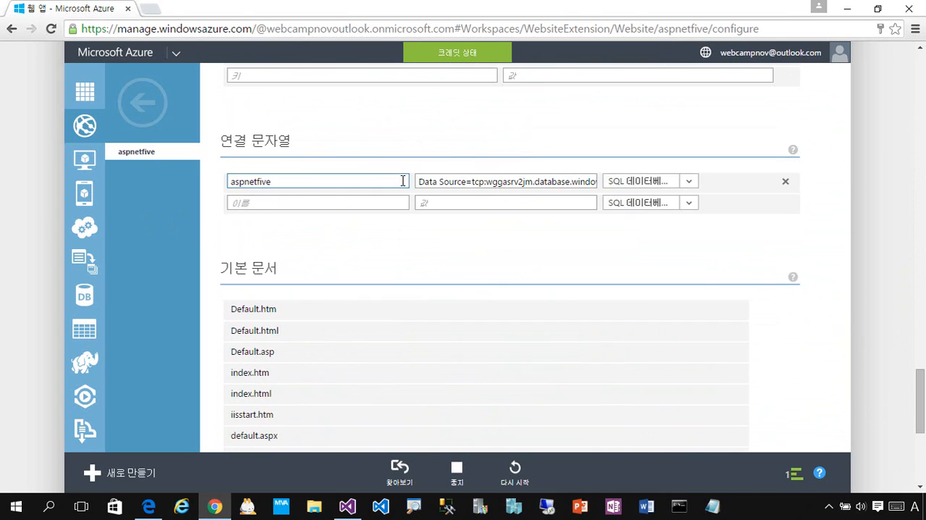
Step: Add a second connection string named ConnectionString, using the value copied from the aspnetfive entry
{"action": "left_click", "coordinate": [489, 181]}
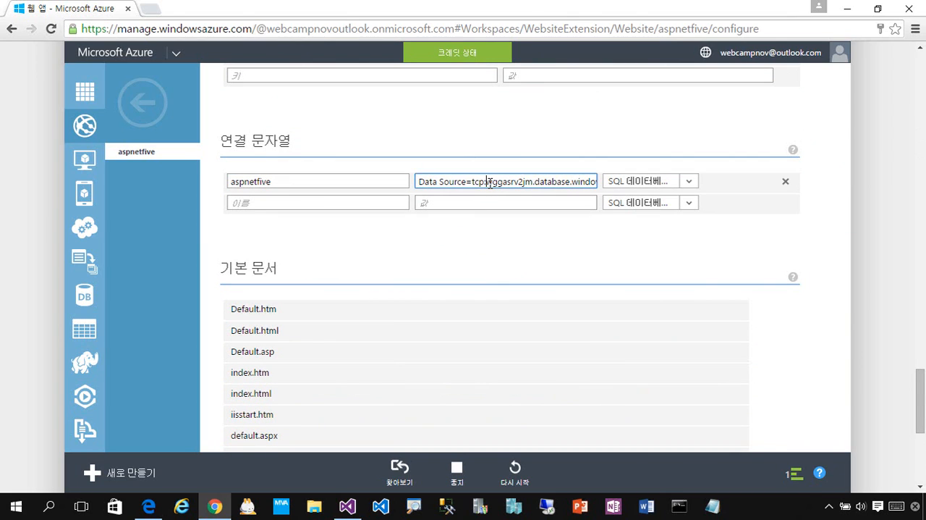
{"action": "key", "text": "ctrl+a"}
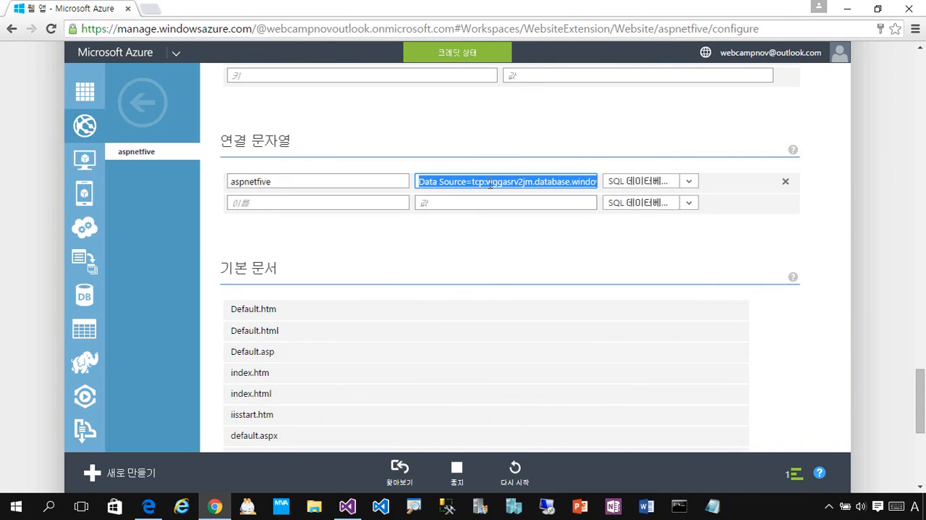
{"action": "key", "text": "ctrl+c"}
{"action": "left_click", "coordinate": [424, 203]}
{"action": "key", "text": "ctrl+v"}
{"action": "left_click", "coordinate": [323, 202]}
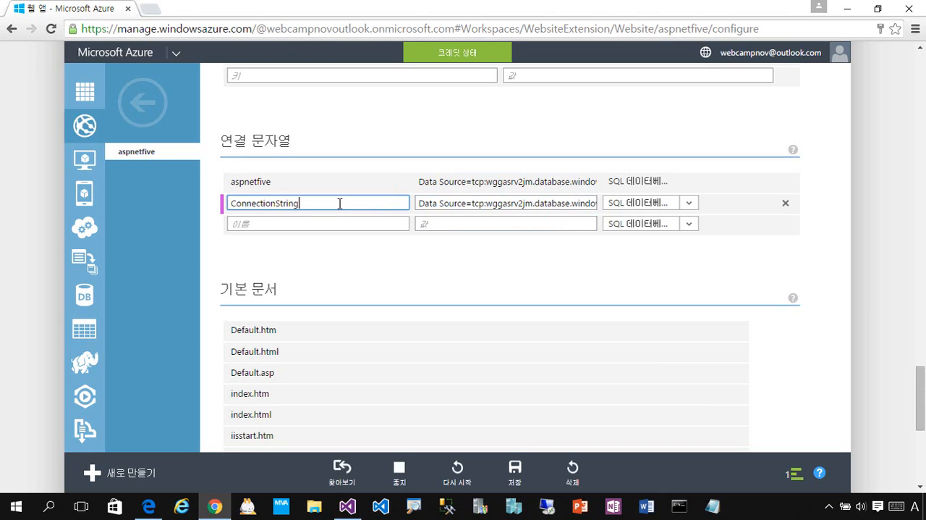
Step: Save the web app's configuration and switch back to Visual Studio
{"action": "left_click", "coordinate": [293, 223]}
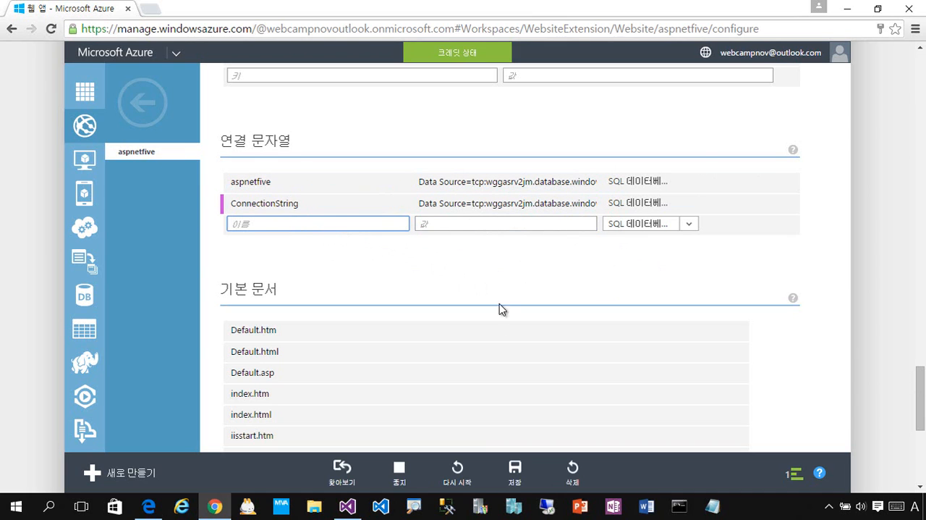
{"action": "left_click", "coordinate": [522, 472]}
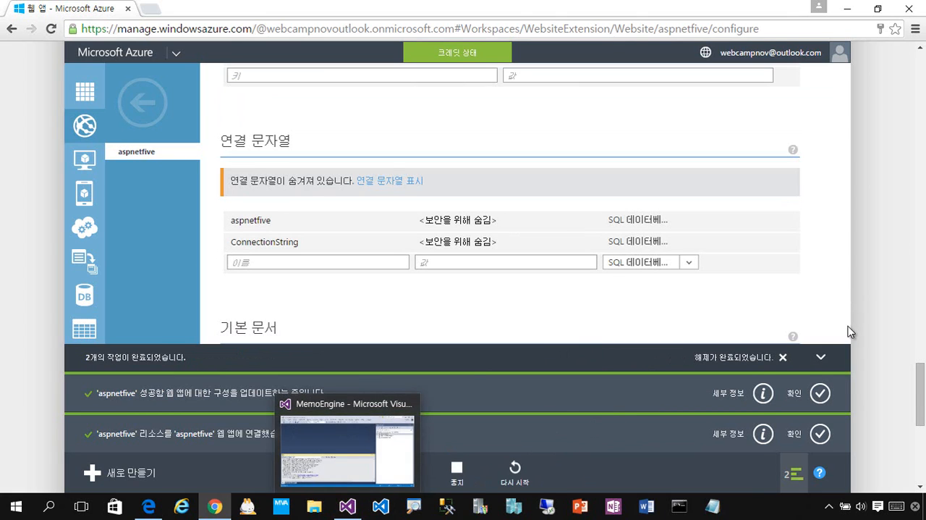
{"action": "left_click", "coordinate": [344, 504]}
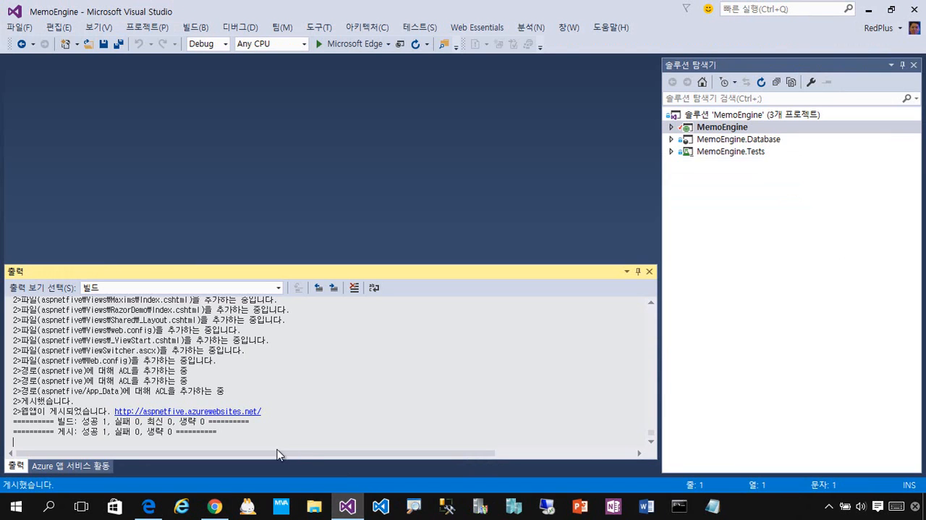
Step: Close the output and Azure activity windows, open Web.config from the MemoEngine project and hide Solution Explorer
{"action": "left_click", "coordinate": [650, 271]}
{"action": "left_click", "coordinate": [748, 127]}
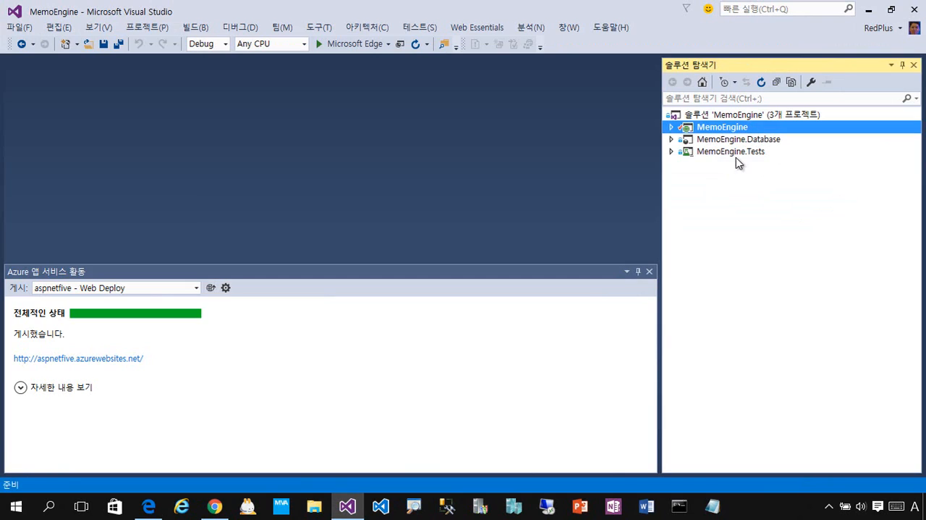
{"action": "left_click", "coordinate": [649, 271]}
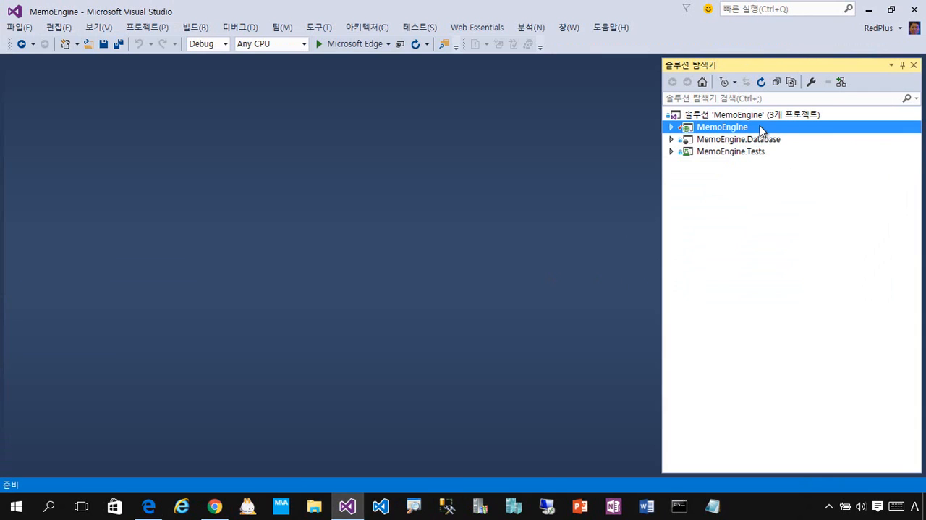
{"action": "left_click", "coordinate": [675, 128]}
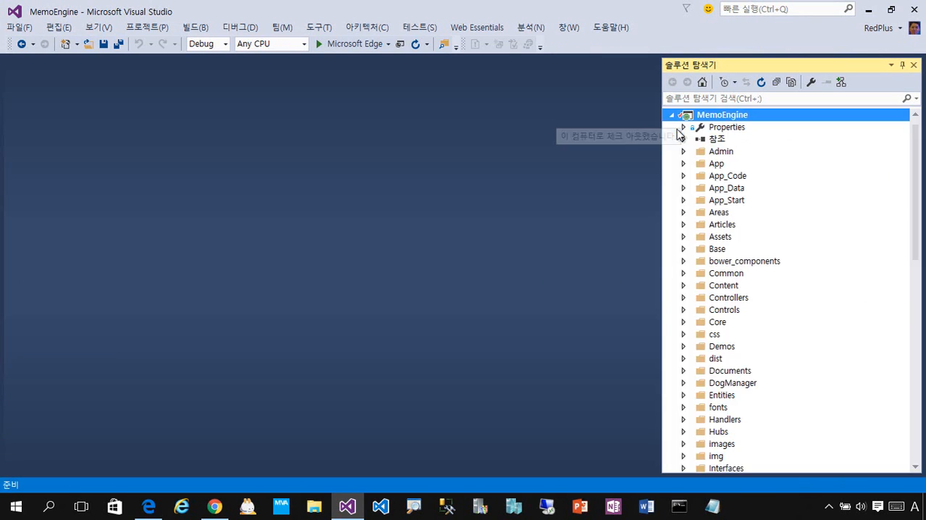
{"action": "scroll", "coordinate": [914, 331], "scroll_direction": "down", "scroll_amount": 14}
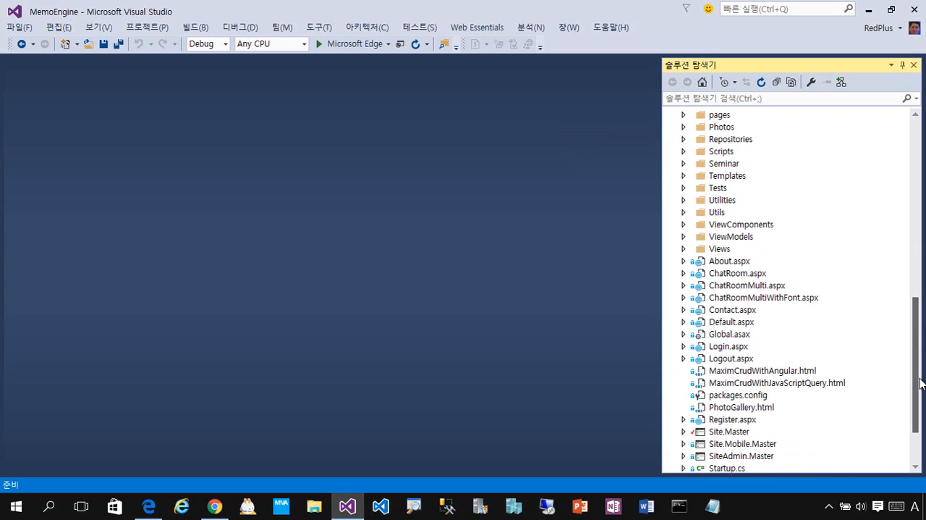
{"action": "double_click", "coordinate": [731, 431]}
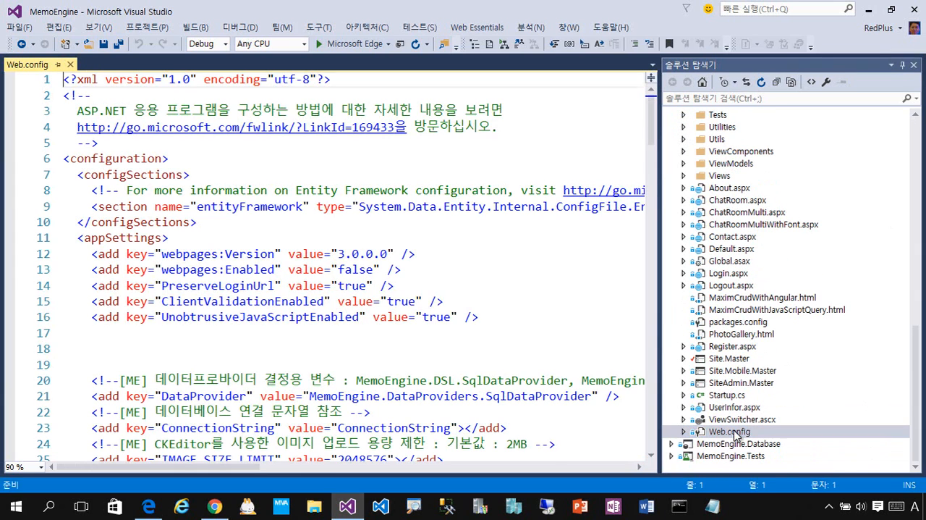
{"action": "left_click", "coordinate": [914, 64]}
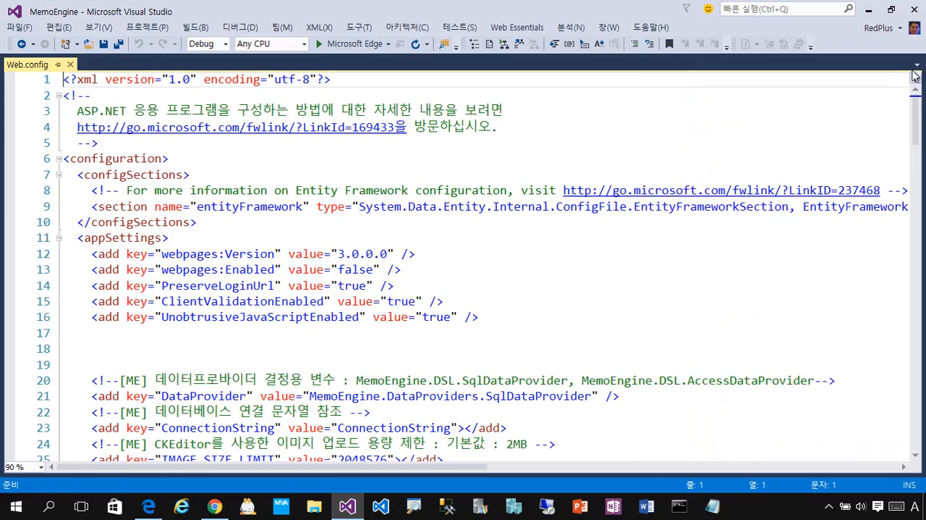
Step: Examine the active ConnectionString entry in the connectionStrings section of Web.config
{"action": "left_click_drag", "start_coordinate": [917, 120], "coordinate": [917, 221]}
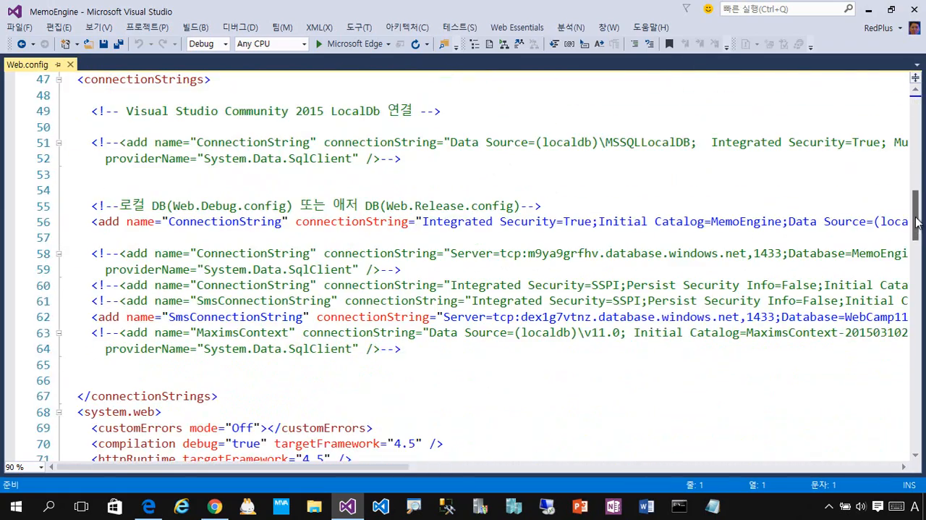
{"action": "double_click", "coordinate": [255, 221]}
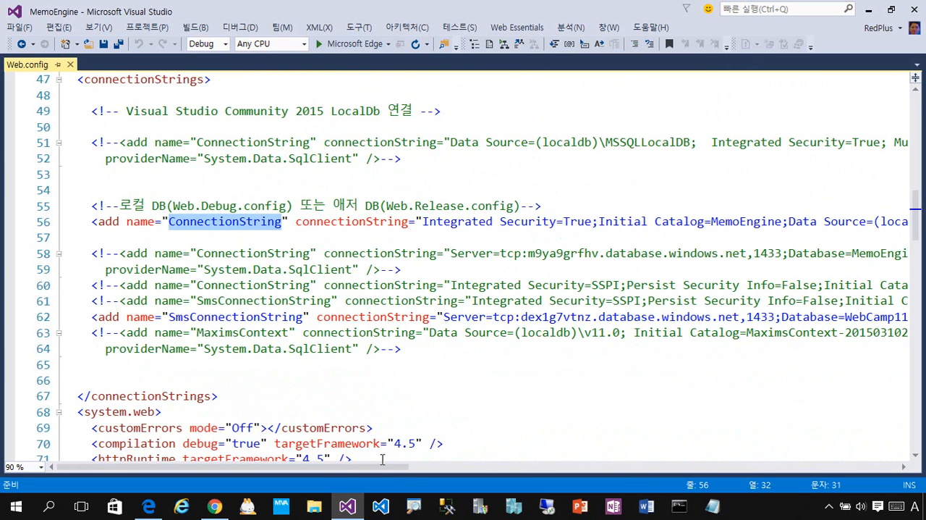
{"action": "left_click_drag", "start_coordinate": [382, 466], "coordinate": [447, 471]}
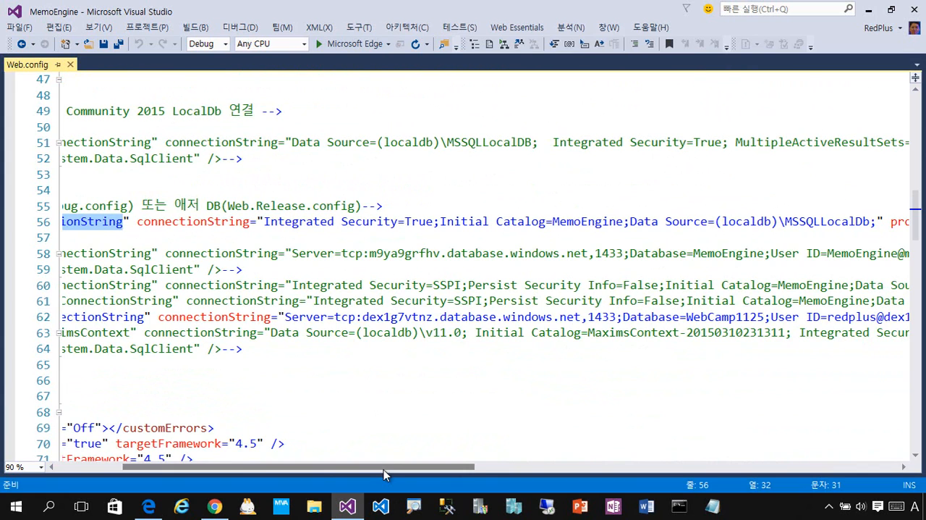
{"action": "left_click_drag", "start_coordinate": [383, 468], "coordinate": [241, 455]}
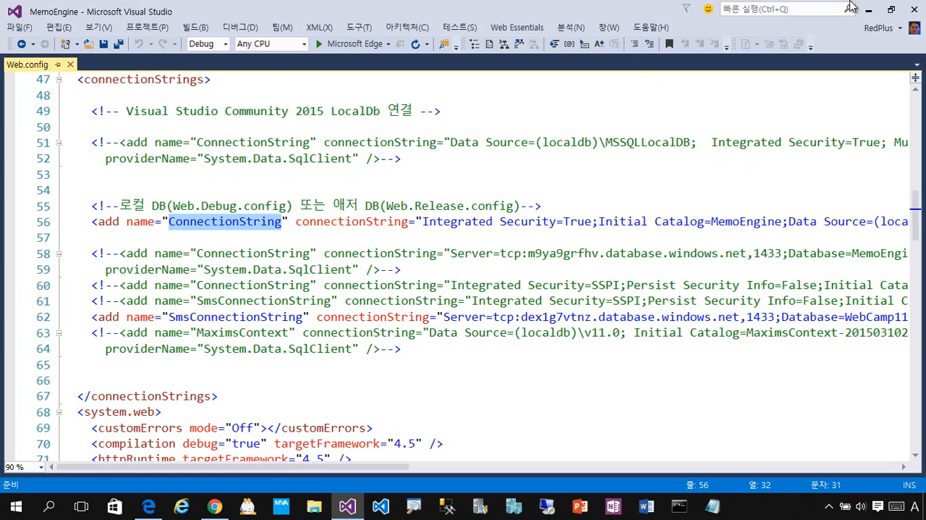
Step: Switch to the Azure portal, open the aspnetfive site's URL from the web app list and examine the loaded page
{"action": "left_click", "coordinate": [870, 10]}
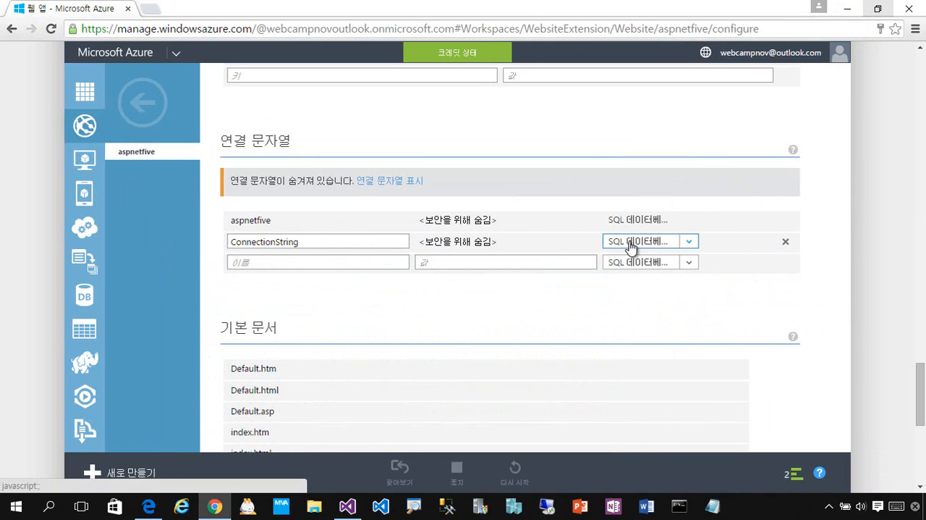
{"action": "left_click", "coordinate": [79, 97]}
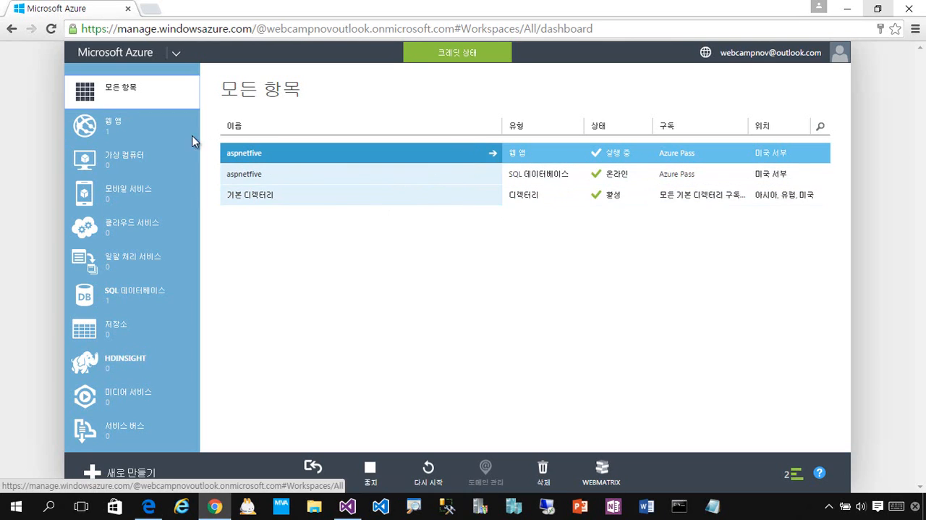
{"action": "left_click", "coordinate": [154, 133]}
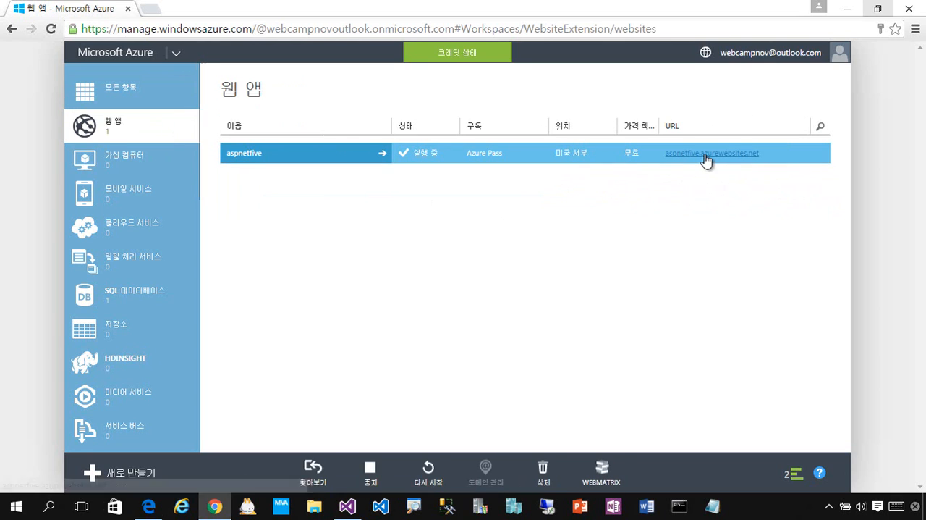
{"action": "left_click", "coordinate": [706, 157]}
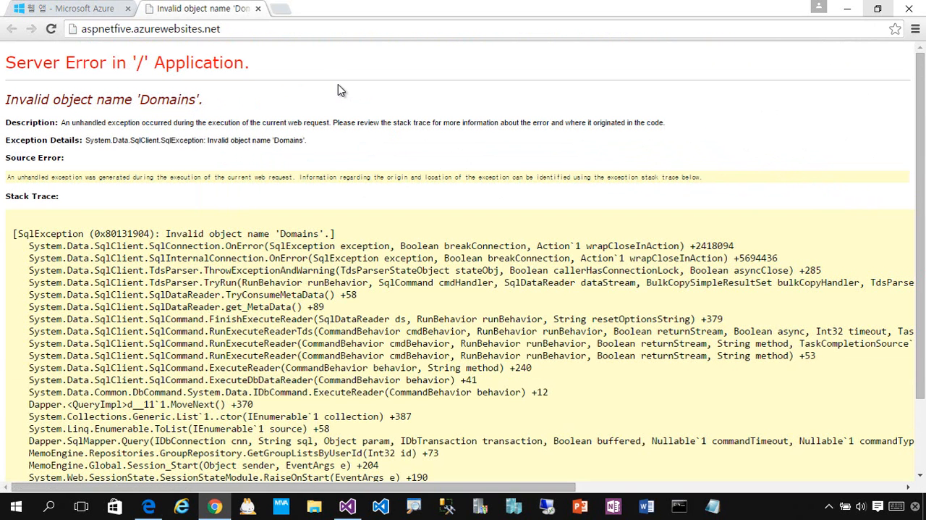
{"action": "double_click", "coordinate": [174, 102]}
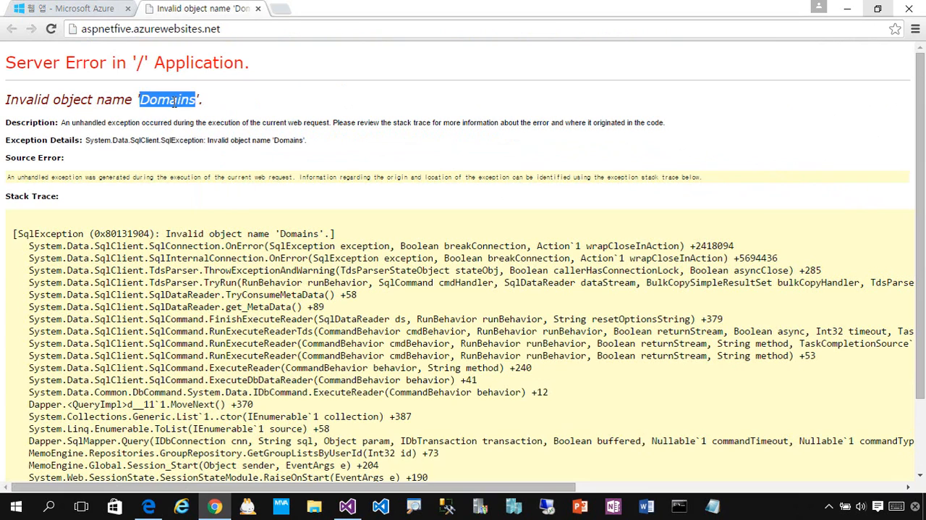
{"action": "left_click", "coordinate": [380, 118]}
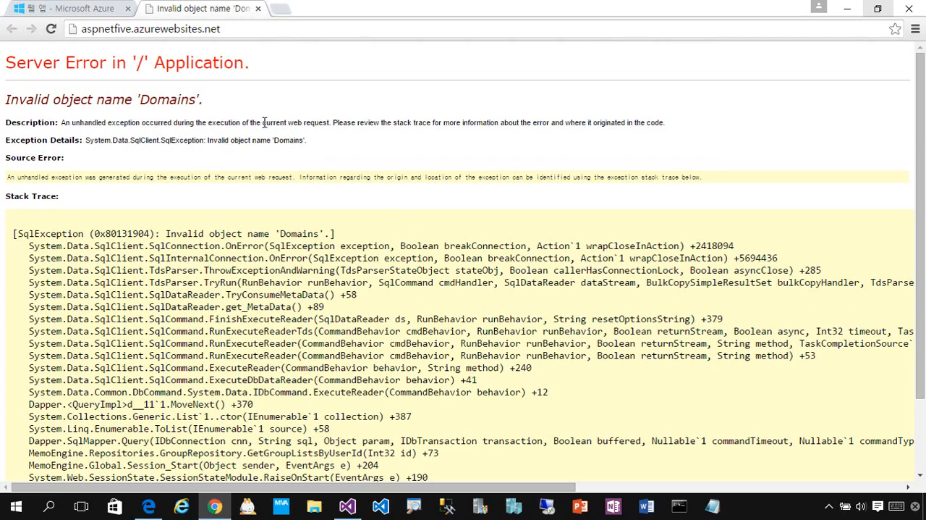
Step: Switch to Visual Studio, show Solution Explorer again and copy the file name MaximCrudWithAngular.html
{"action": "left_click", "coordinate": [347, 506]}
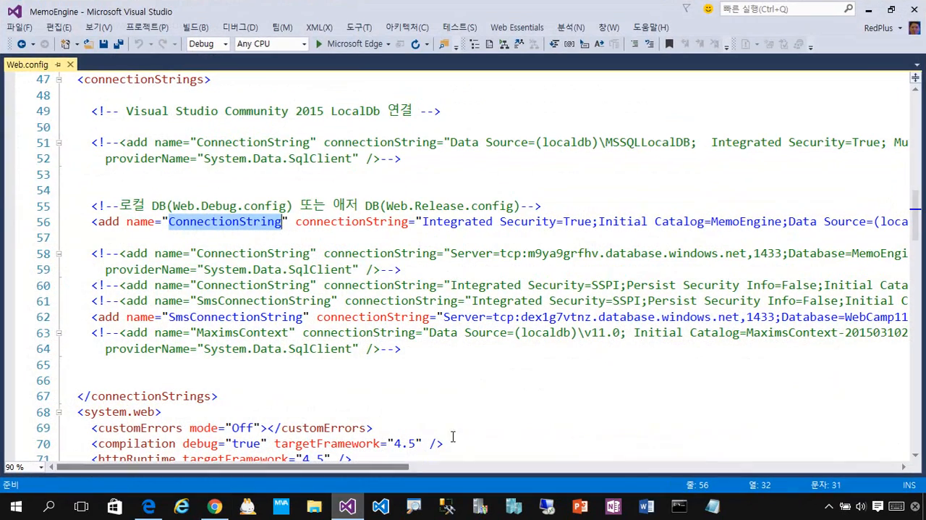
{"action": "left_click", "coordinate": [749, 254]}
{"action": "key", "text": "ctrl+alt+l"}
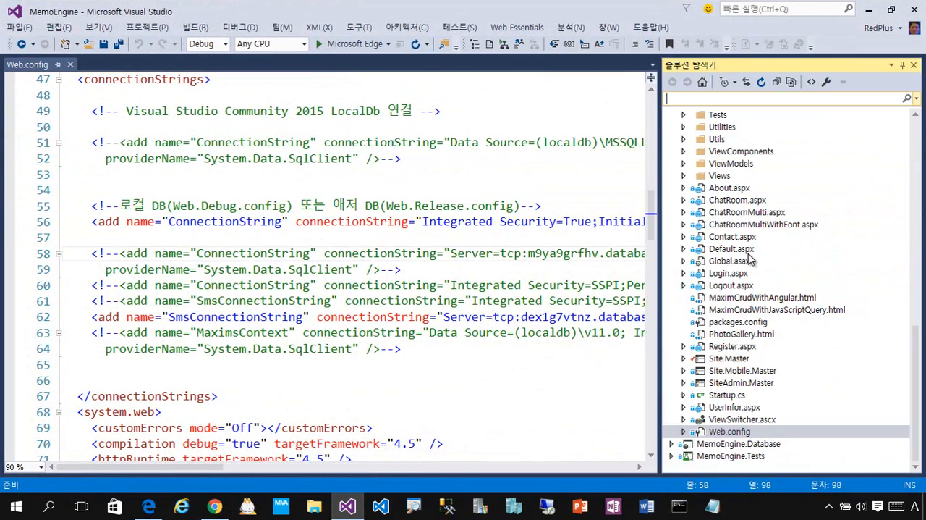
{"action": "left_click", "coordinate": [792, 309]}
{"action": "key", "text": "Up"}
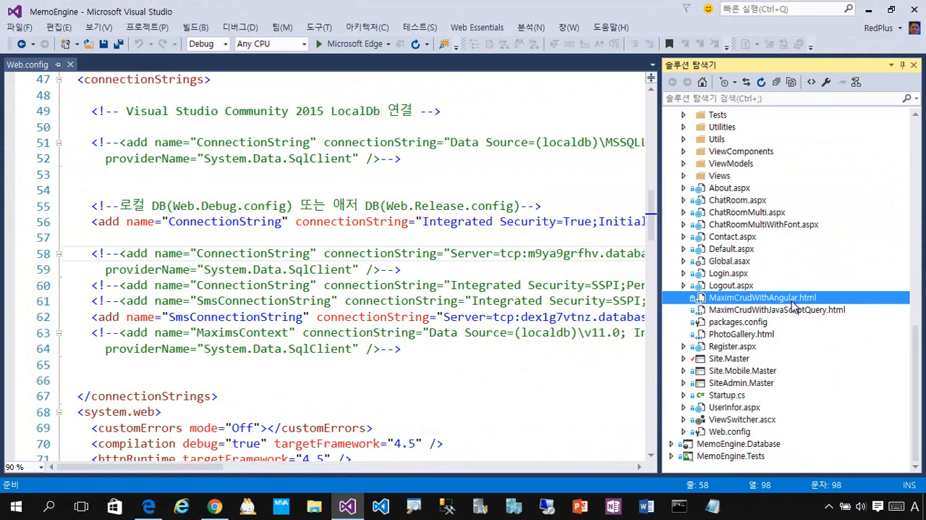
{"action": "key", "text": "F2"}
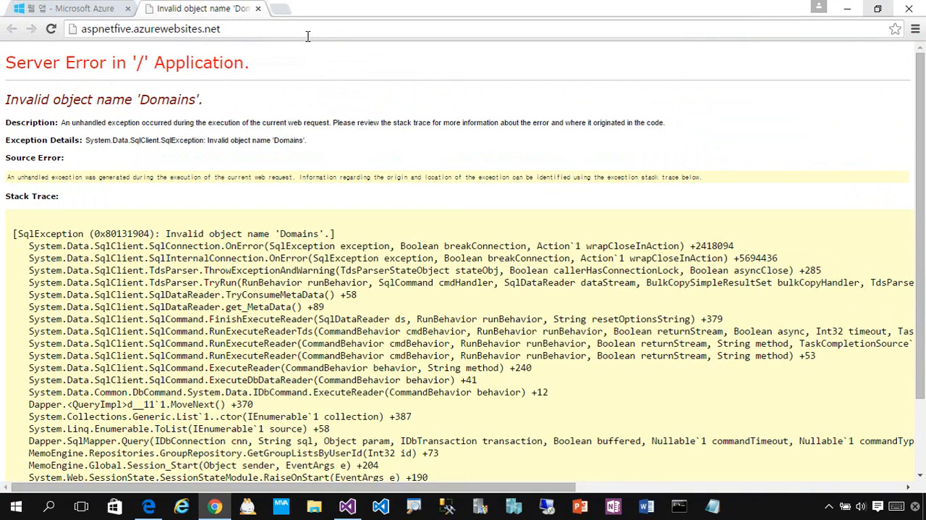
Step: Load the MaximCrudWithAngular.html page of aspnetfive.azurewebsites.net in Chrome
{"action": "left_click", "coordinate": [307, 33]}
{"action": "left_click", "coordinate": [360, 33]}
{"action": "type", "text": "/"}
{"action": "type", "text": "MaximCrudWithAngular.html"}
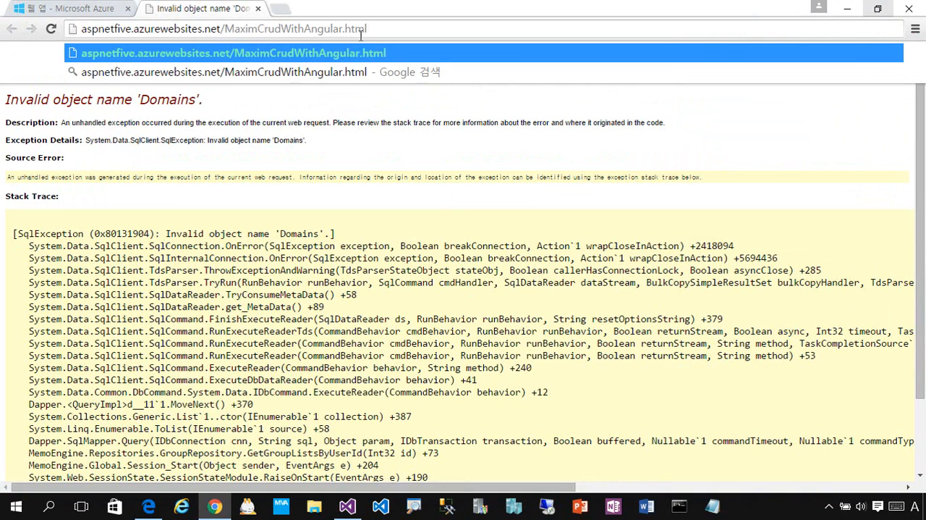
{"action": "key", "text": "Return"}
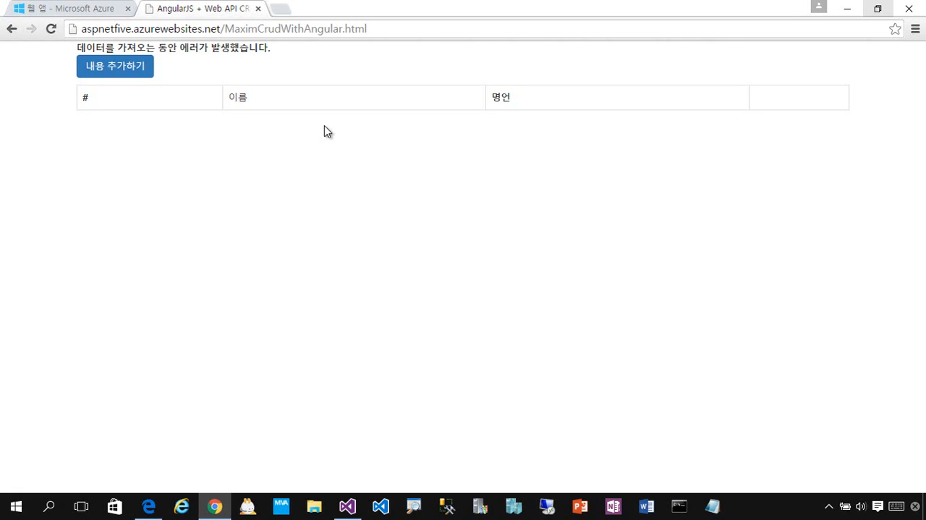
Step: Return to Visual Studio, collapse the MemoEngine project and close Web.config
{"action": "left_click", "coordinate": [857, 9]}
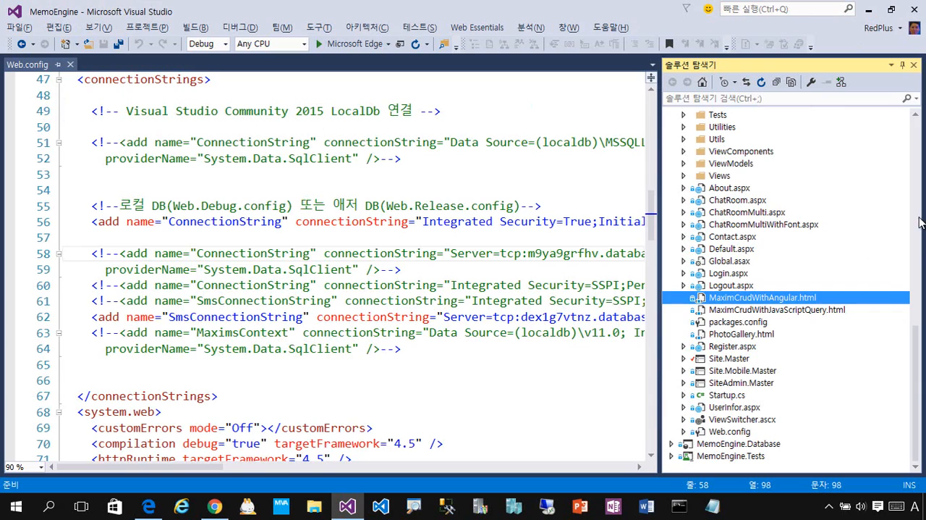
{"action": "scroll", "coordinate": [919, 222], "scroll_direction": "up", "scroll_amount": 15}
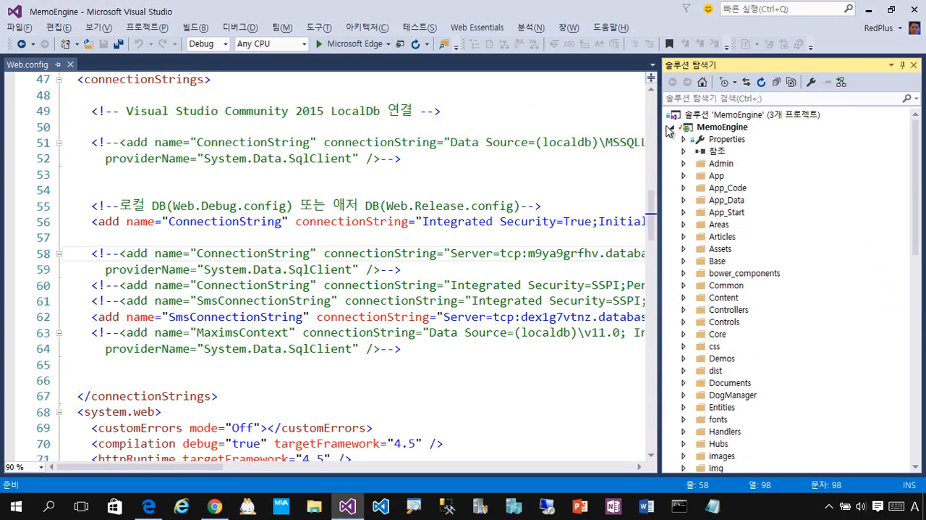
{"action": "left_click", "coordinate": [673, 127]}
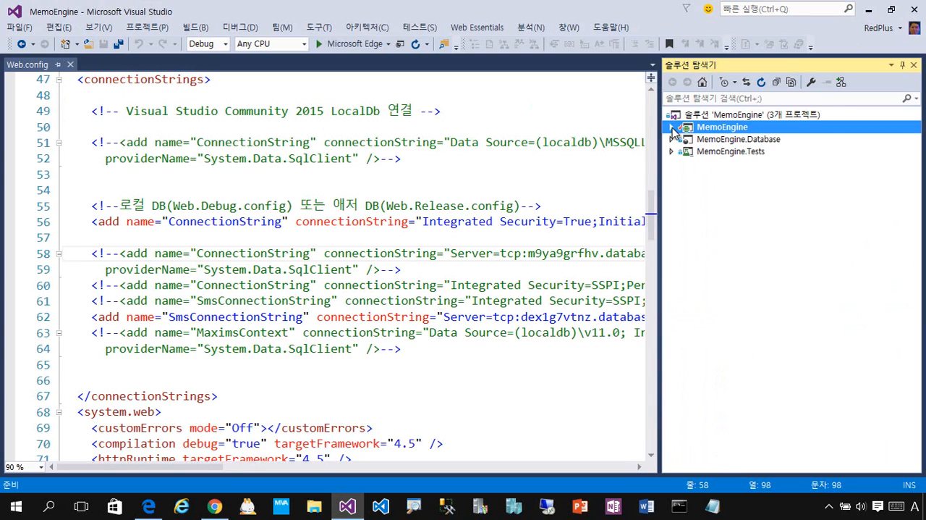
{"action": "left_click", "coordinate": [70, 64]}
{"action": "left_click", "coordinate": [833, 140]}
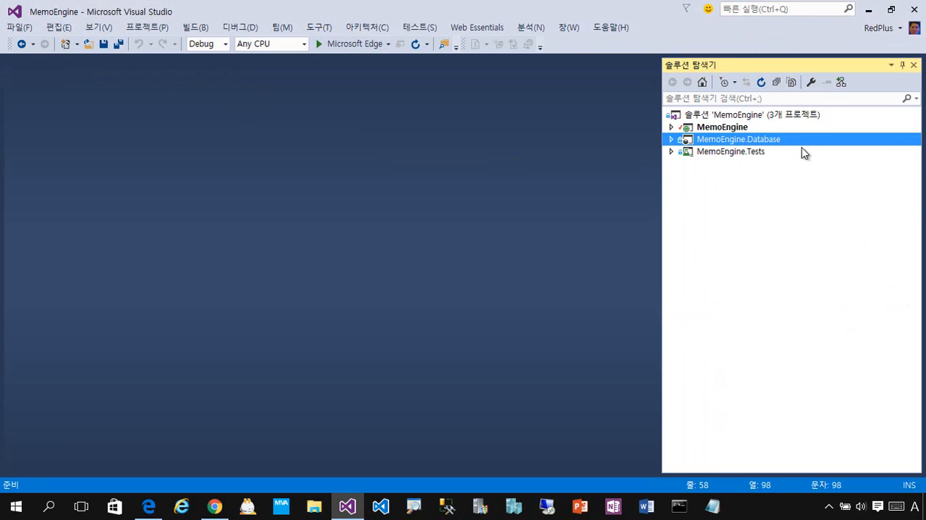
Step: Switch to the Azure portal and display the aspnetfive SQL database's connection strings from its dashboard (대시보드)
{"action": "left_click", "coordinate": [215, 506]}
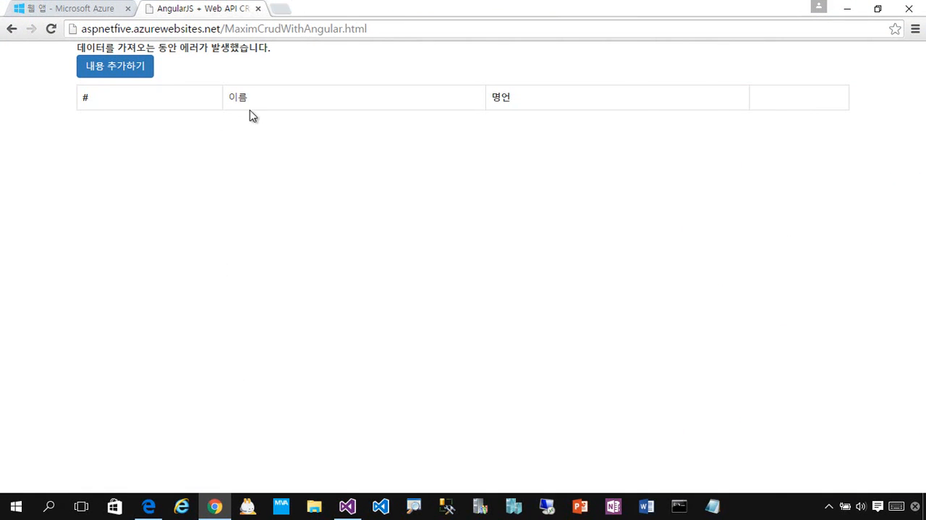
{"action": "left_click", "coordinate": [68, 9]}
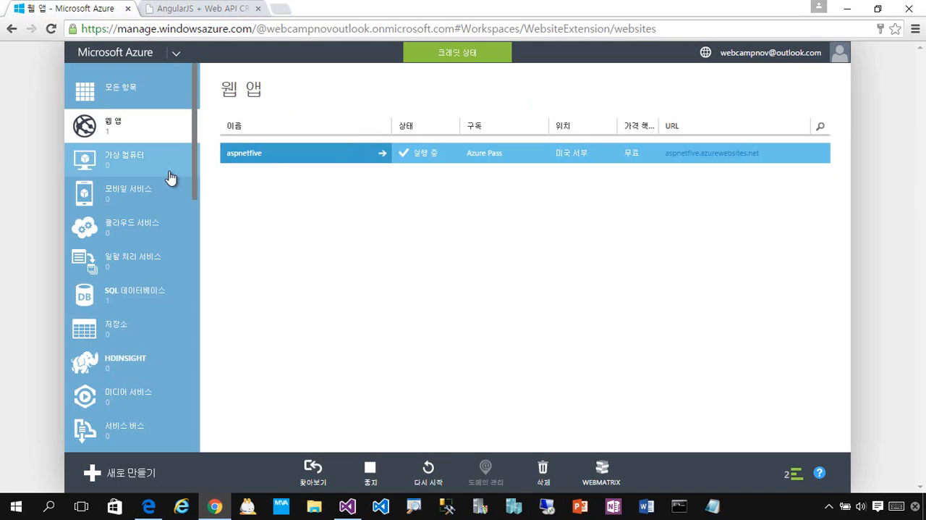
{"action": "left_click", "coordinate": [134, 308]}
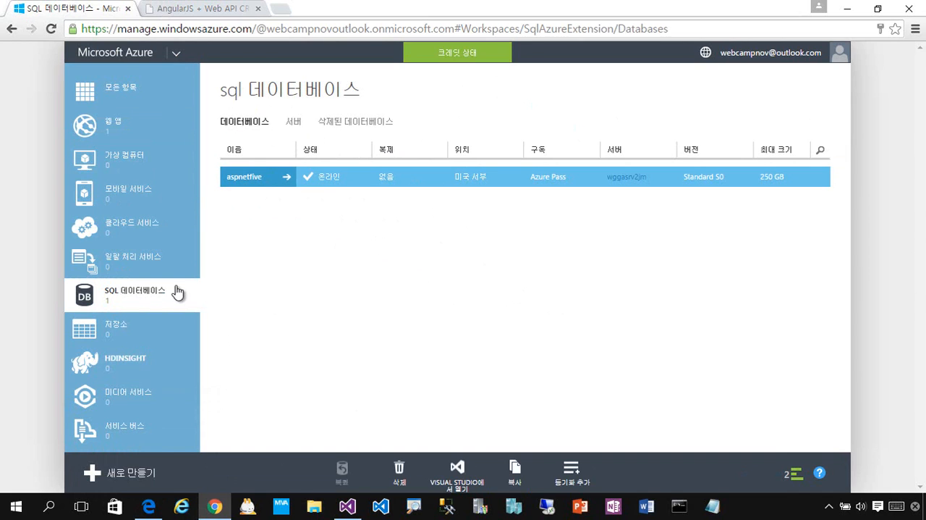
{"action": "left_click", "coordinate": [255, 183]}
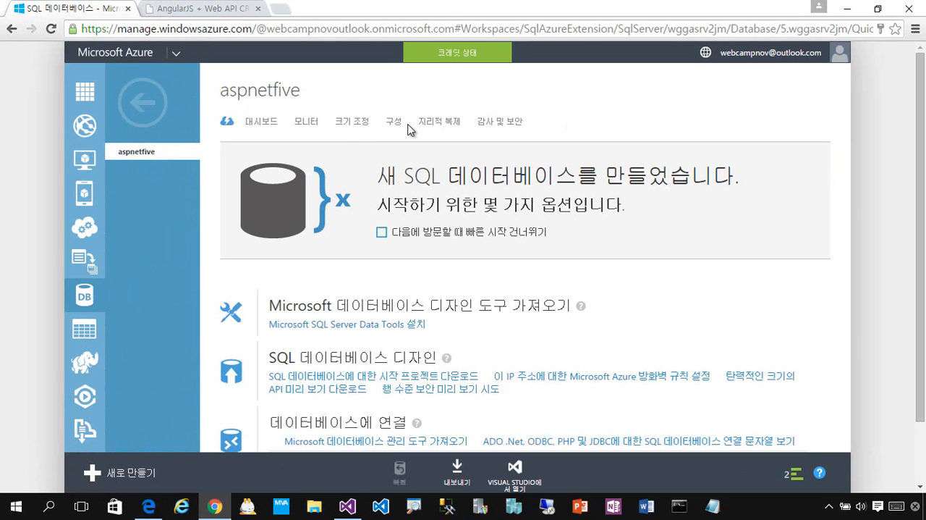
{"action": "left_click", "coordinate": [267, 128]}
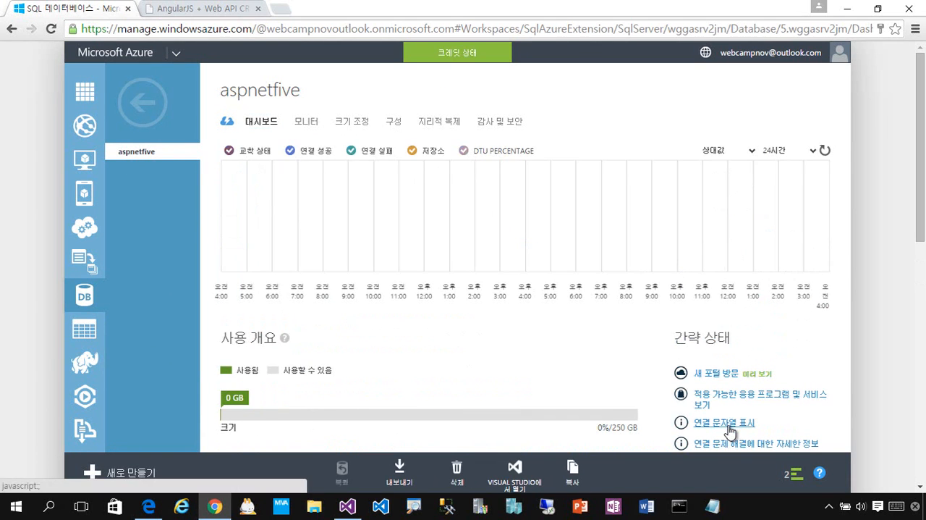
{"action": "left_click", "coordinate": [725, 423]}
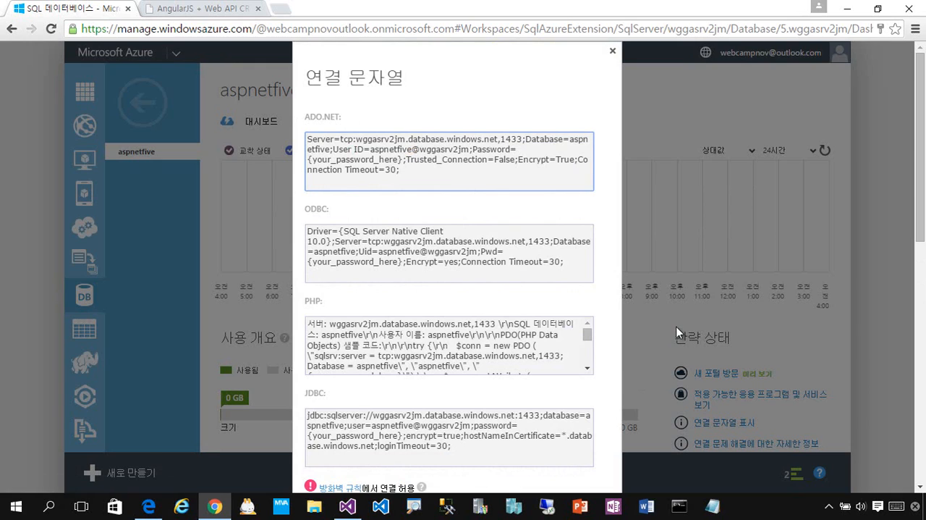
Step: Switch to Visual Studio and open the database publish (게시) dialog for the MemoEngine.Database project
{"action": "left_click", "coordinate": [348, 506]}
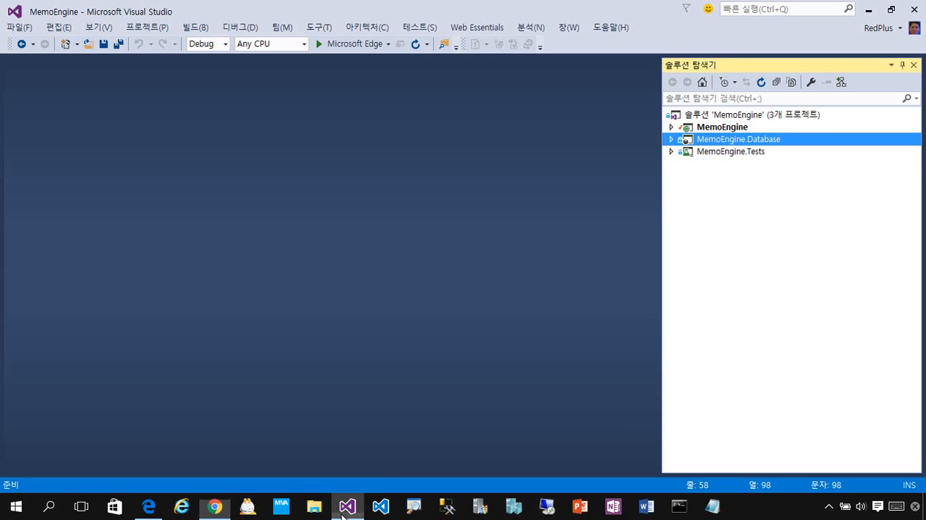
{"action": "right_click", "coordinate": [794, 147]}
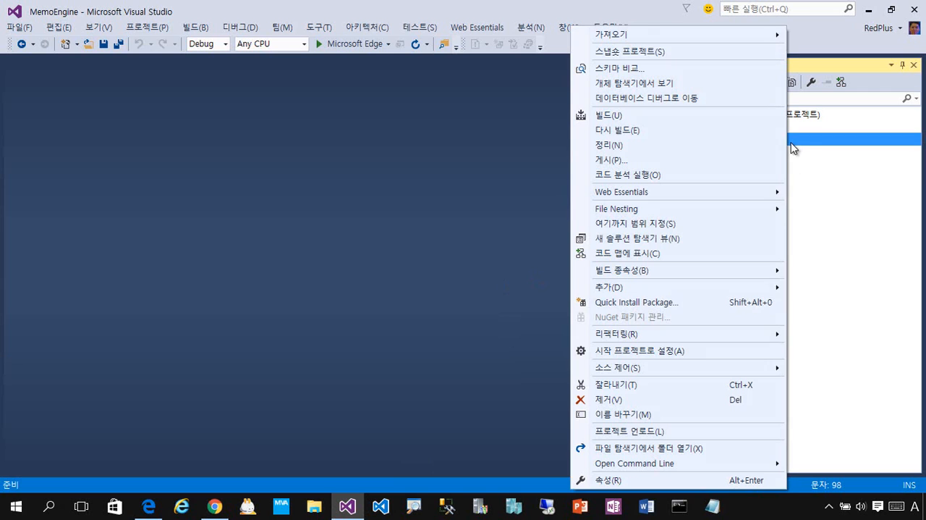
{"action": "left_click", "coordinate": [640, 165]}
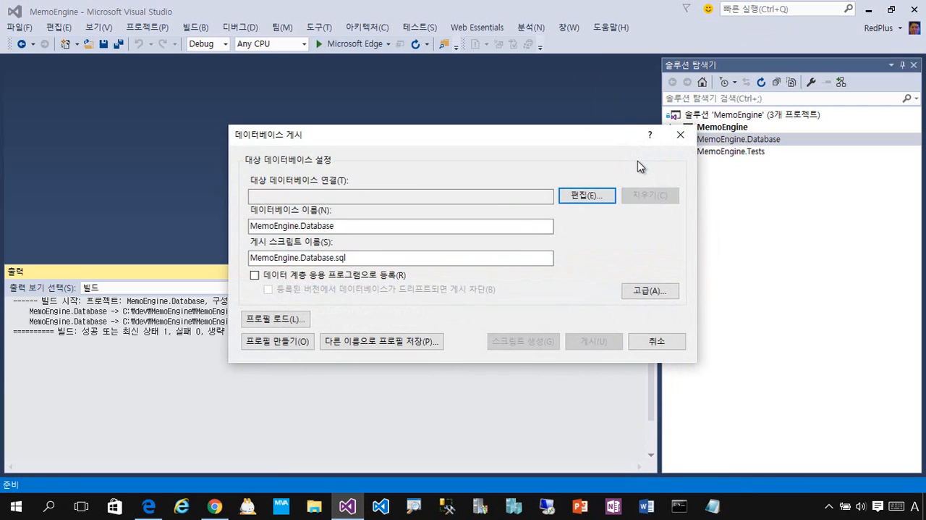
Step: Edit the target database connection and set its server name to tcp:wggasrv2jm.database.windows.net,1433, copied from the ADO.NET connection string in the Azure portal
{"action": "left_click_drag", "start_coordinate": [539, 136], "coordinate": [409, 101]}
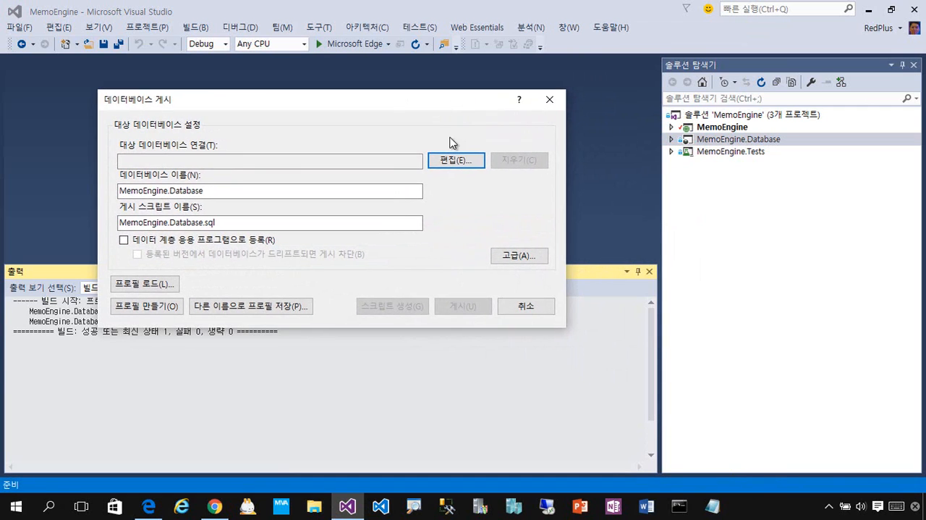
{"action": "left_click", "coordinate": [478, 165]}
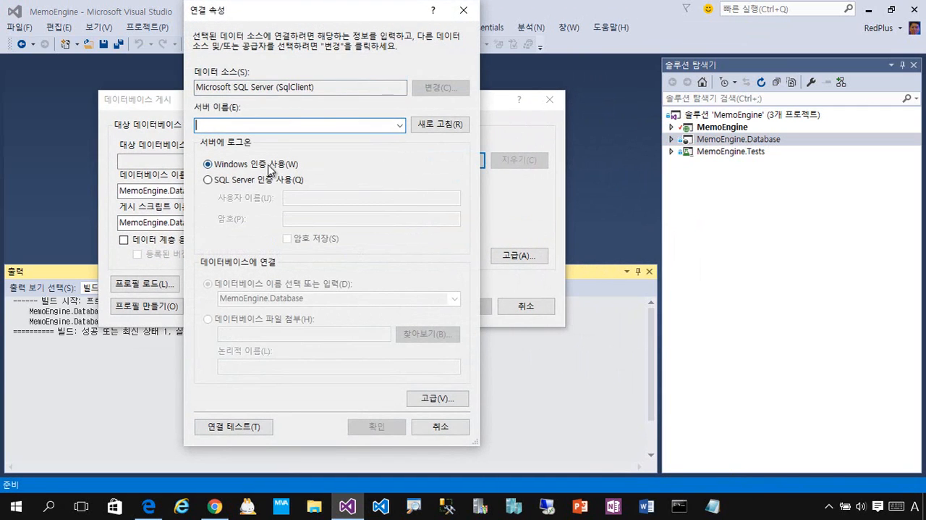
{"action": "key", "text": "alt+Tab"}
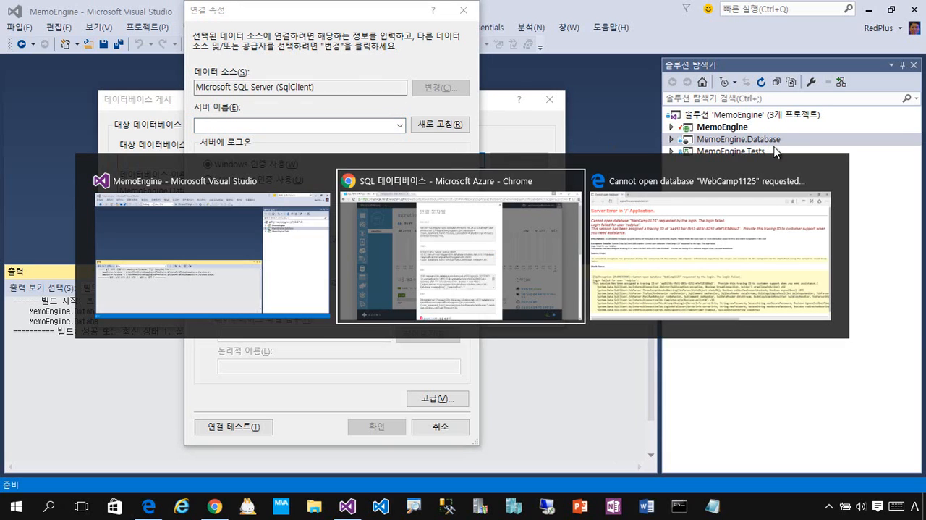
{"action": "key", "text": "alt+Tab"}
{"action": "key", "text": "alt+shift+Tab"}
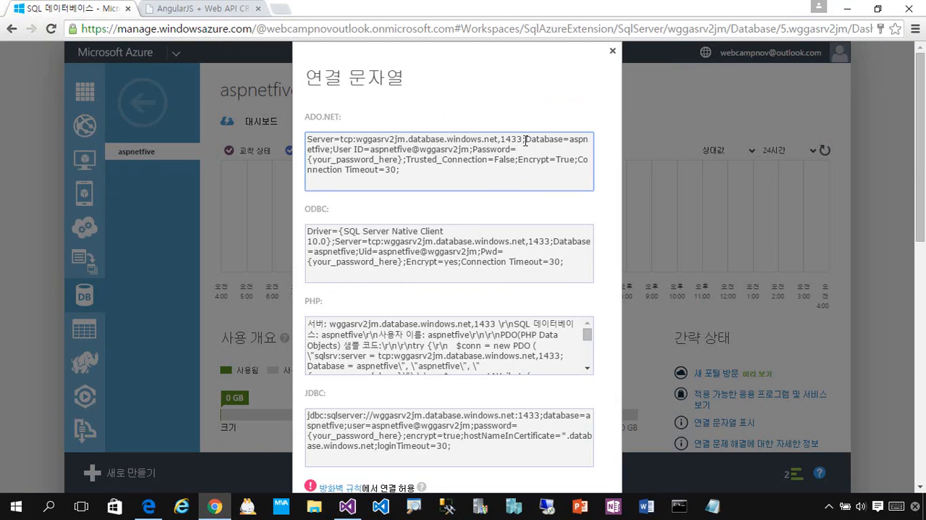
{"action": "left_click_drag", "start_coordinate": [524, 140], "coordinate": [354, 139]}
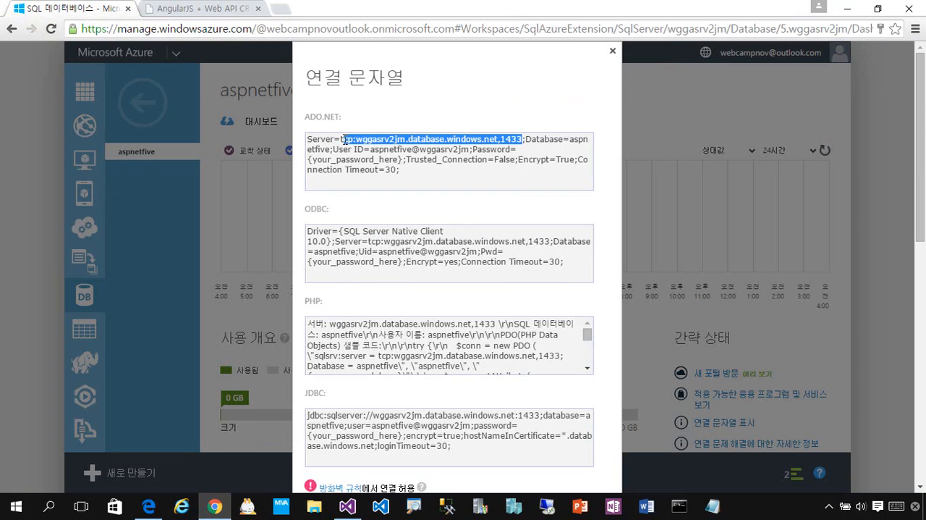
{"action": "right_click", "coordinate": [437, 139]}
{"action": "left_click", "coordinate": [511, 152]}
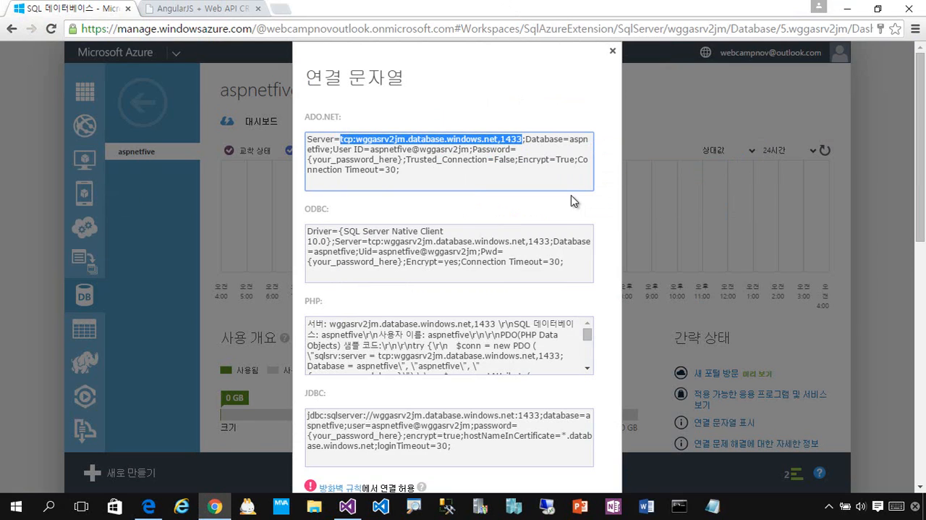
{"action": "key", "text": "alt+Tab"}
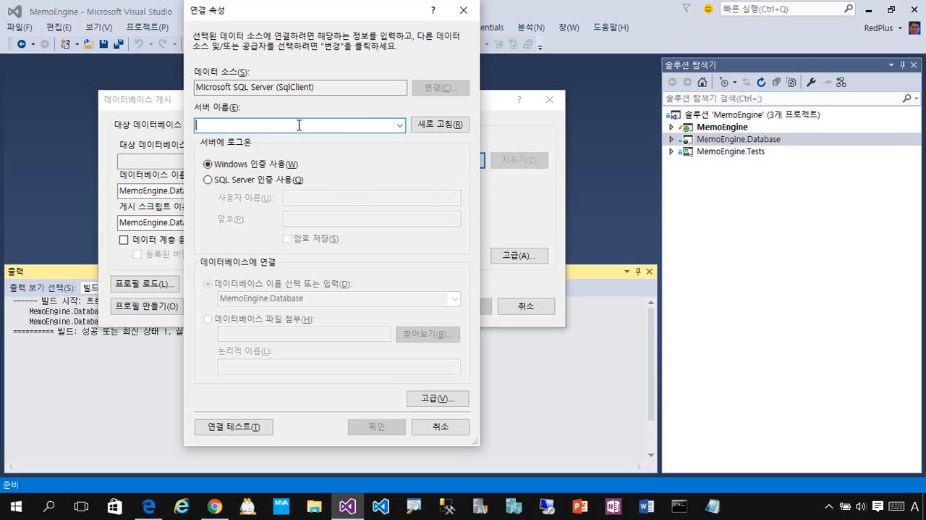
{"action": "key", "text": "ctrl+v"}
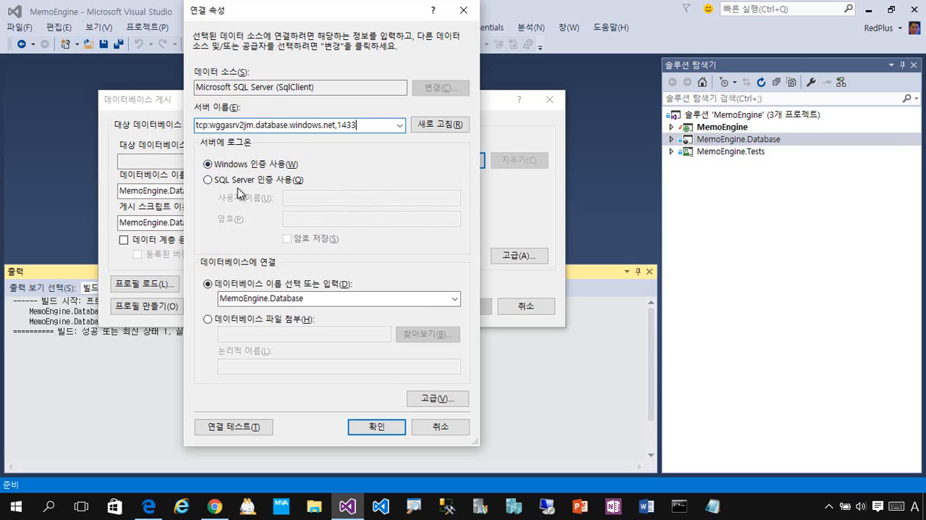
Step: Choose SQL Server authentication and fill in the user name with the User ID copied from the portal's ADO.NET connection string
{"action": "left_click", "coordinate": [210, 179]}
{"action": "key", "text": "alt+Tab"}
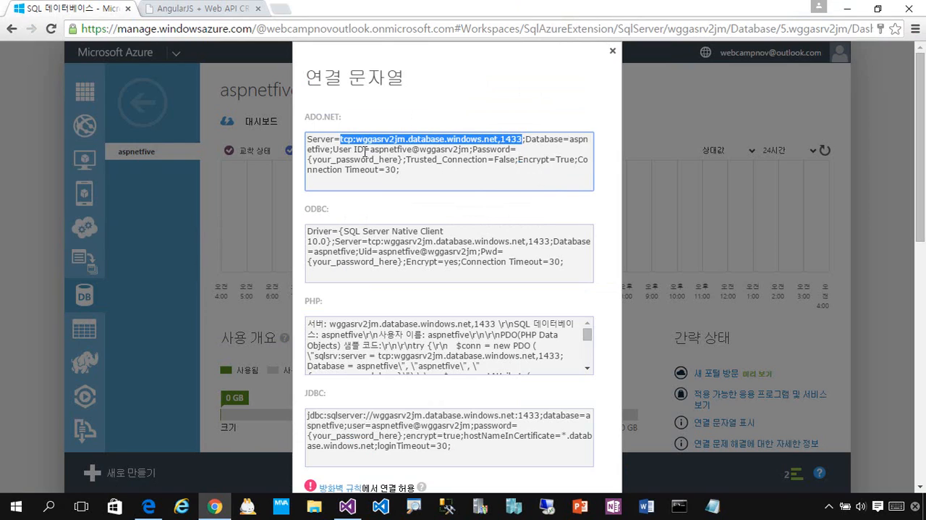
{"action": "left_click_drag", "start_coordinate": [370, 150], "coordinate": [448, 149]}
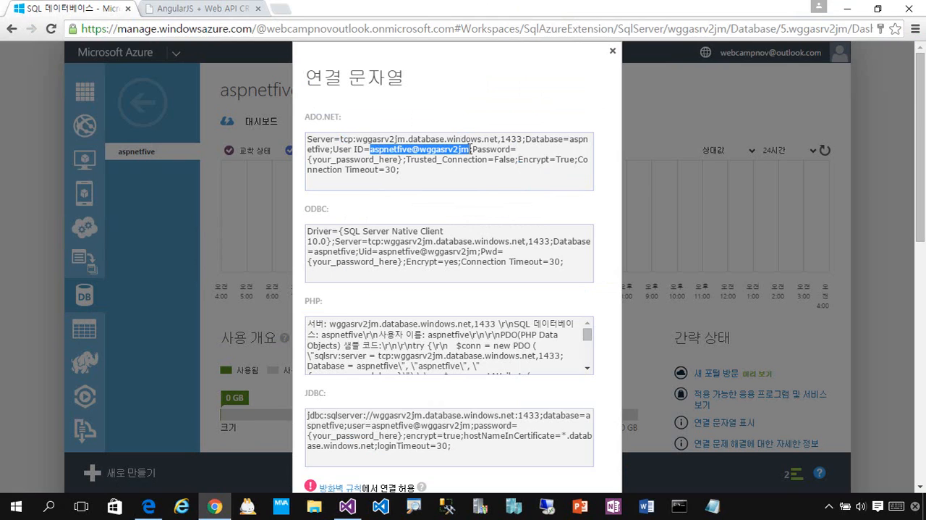
{"action": "key", "text": "ctrl+c"}
{"action": "key", "text": "alt+Tab"}
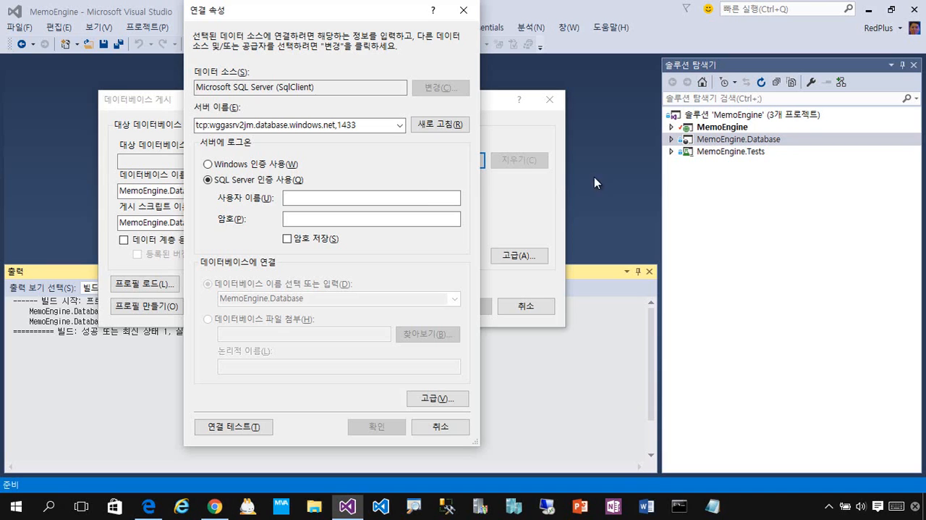
{"action": "left_click", "coordinate": [353, 196]}
{"action": "key", "text": "ctrl+v"}
Step: Enter the SQL Server login password in the connection properties and enable saving it (암호 저장)
{"action": "key", "text": "alt+Tab"}
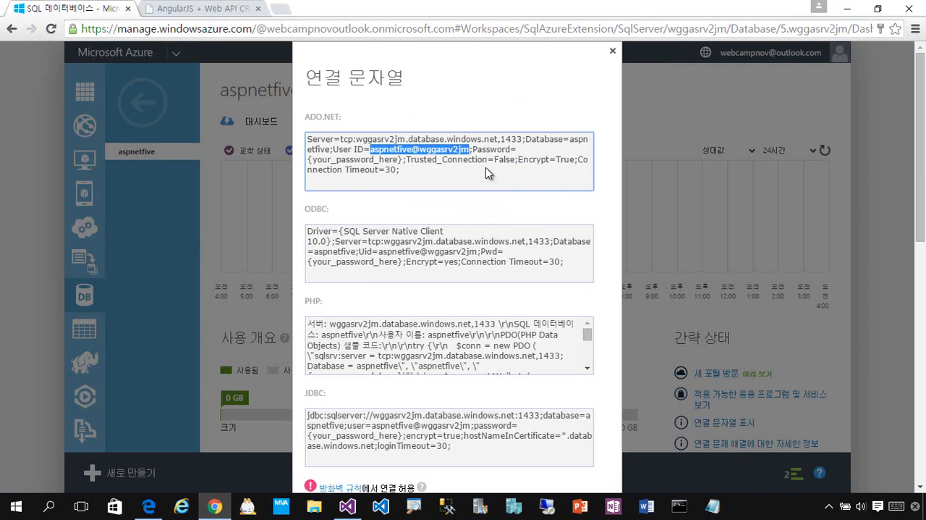
{"action": "key", "text": "alt+Tab"}
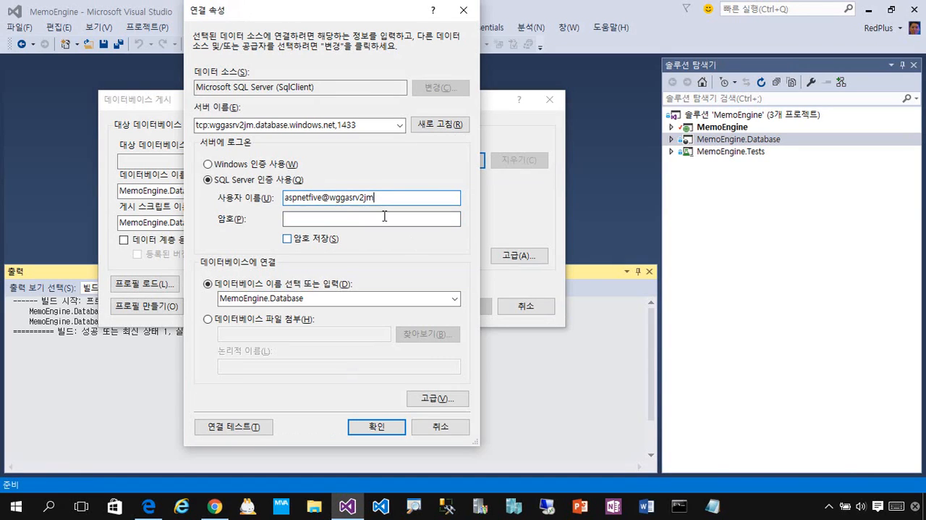
{"action": "left_click", "coordinate": [385, 218]}
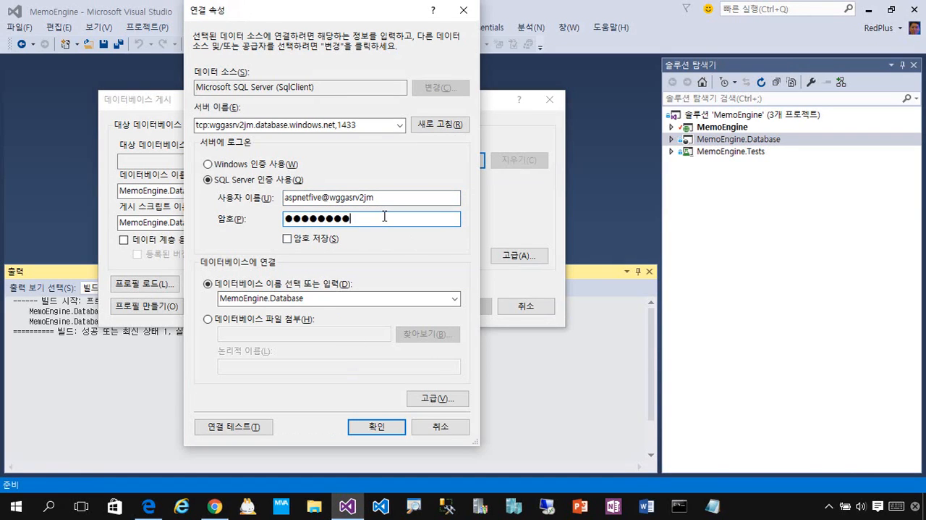
{"action": "left_click", "coordinate": [289, 238]}
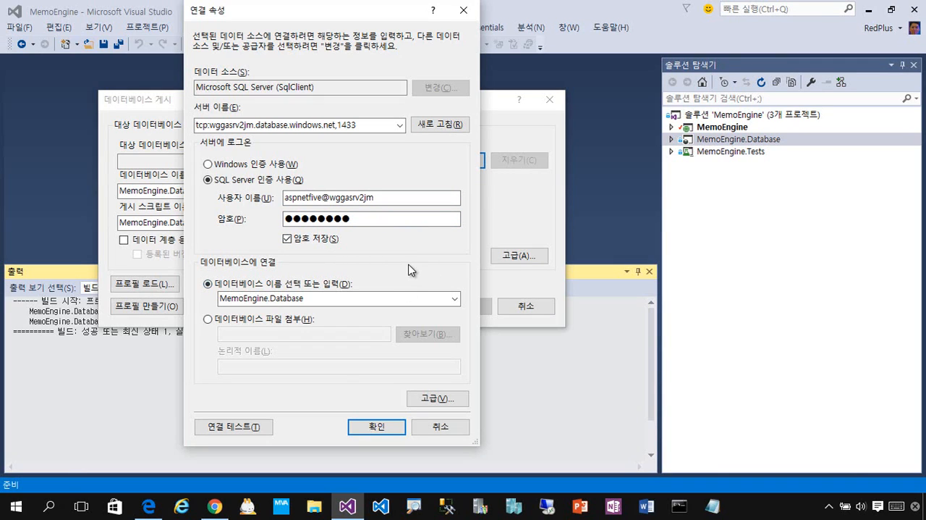
Step: Try to load the server's list of databases for the database name in the connection properties
{"action": "left_click", "coordinate": [458, 300]}
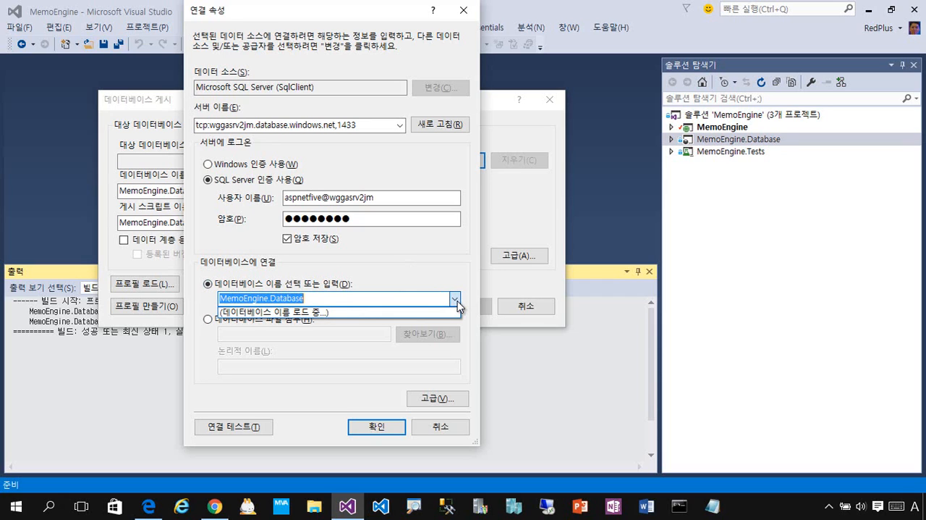
{"action": "left_click", "coordinate": [586, 324]}
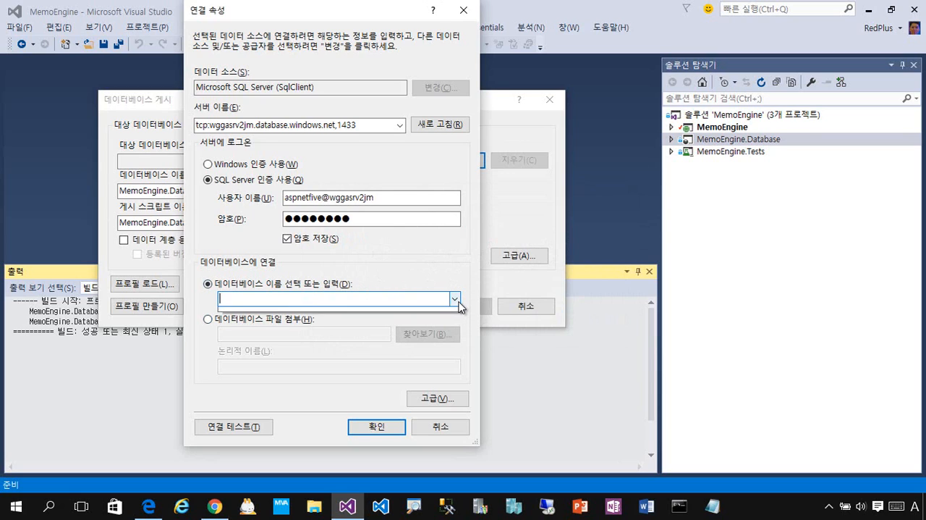
{"action": "left_click", "coordinate": [457, 301]}
{"action": "left_click", "coordinate": [407, 299]}
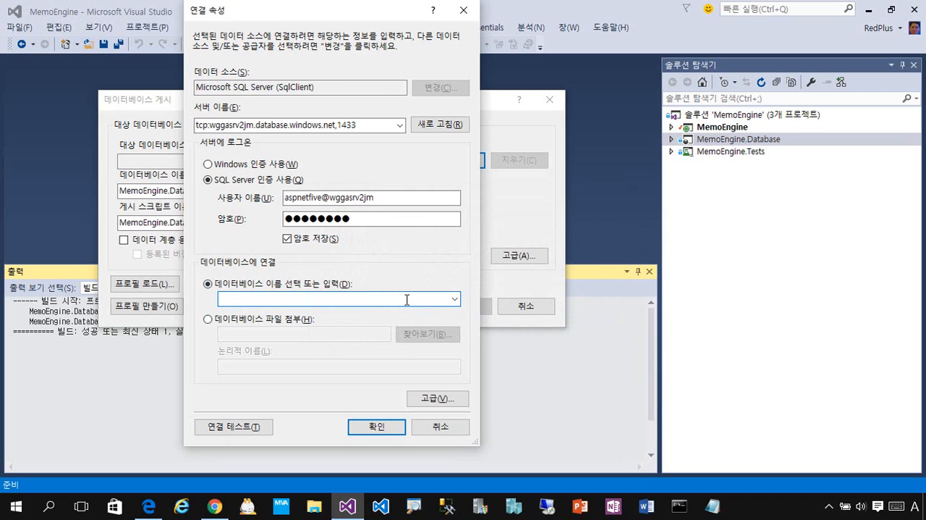
{"action": "left_click_drag", "start_coordinate": [390, 23], "coordinate": [526, 34]}
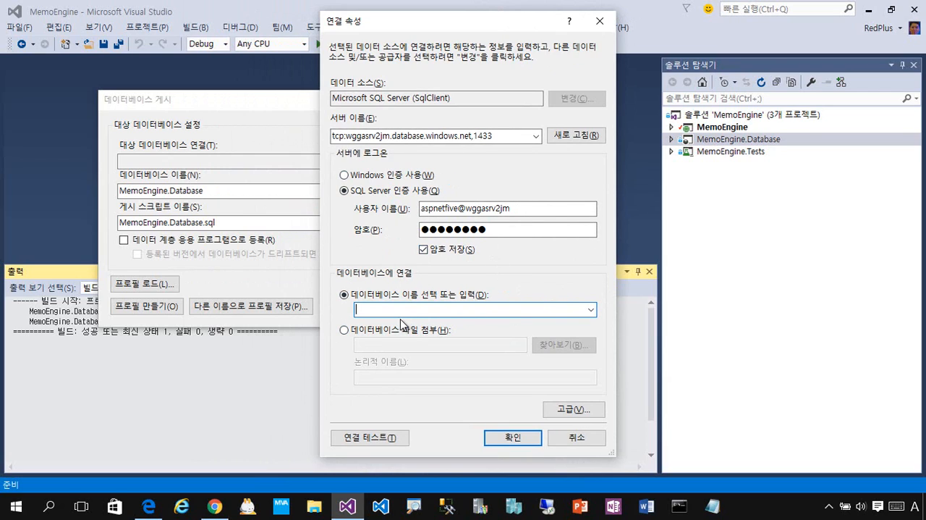
Step: Switch to the Azure portal, dismiss the connection strings, and examine the aspnetfive database's configuration (구성), audit and security (감사 및 보안), and scale (크기 조정) pages
{"action": "left_click", "coordinate": [215, 506]}
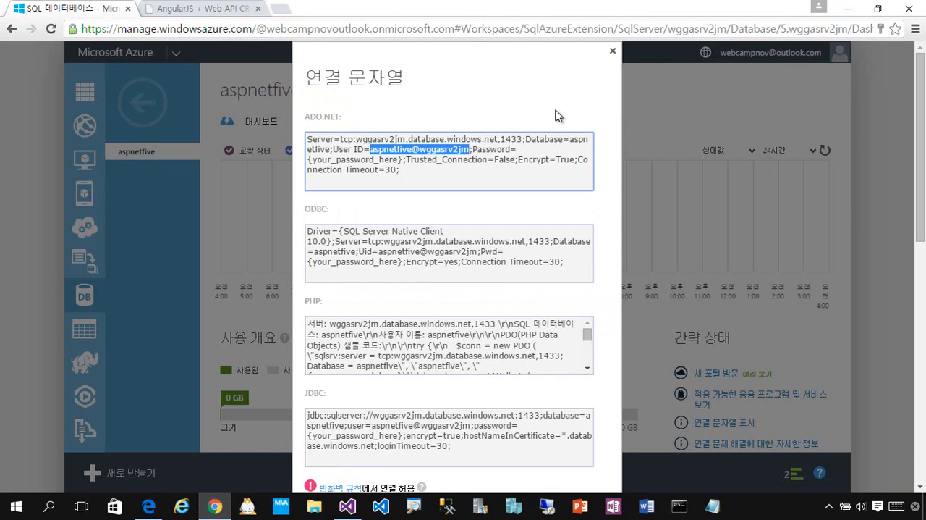
{"action": "left_click", "coordinate": [612, 52]}
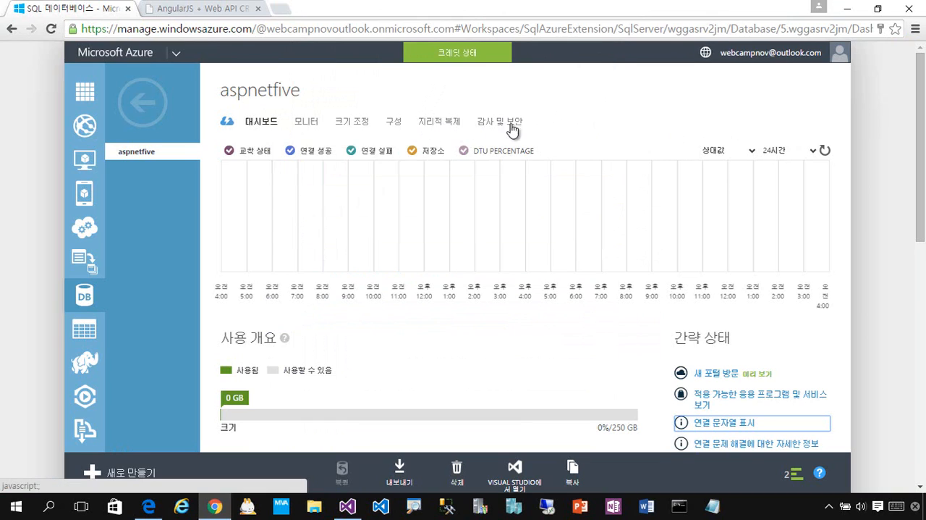
{"action": "left_click", "coordinate": [393, 123]}
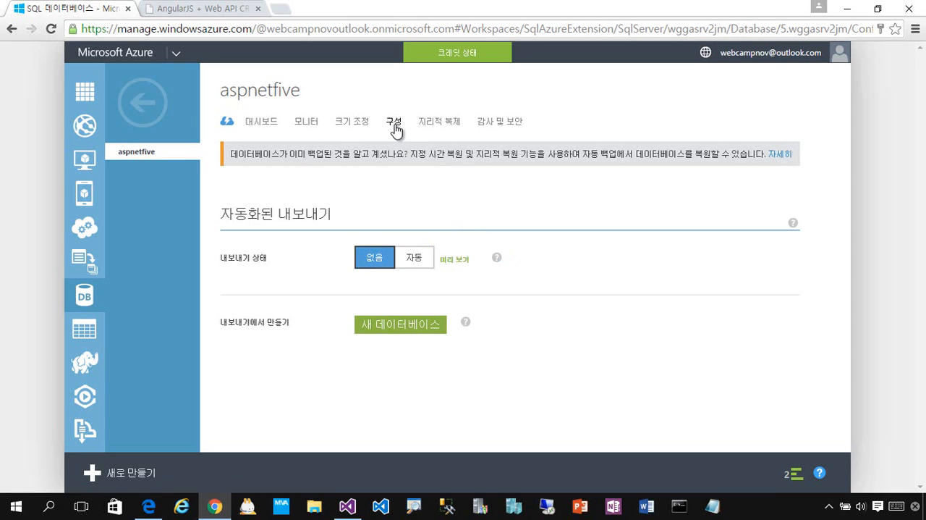
{"action": "left_click", "coordinate": [498, 126]}
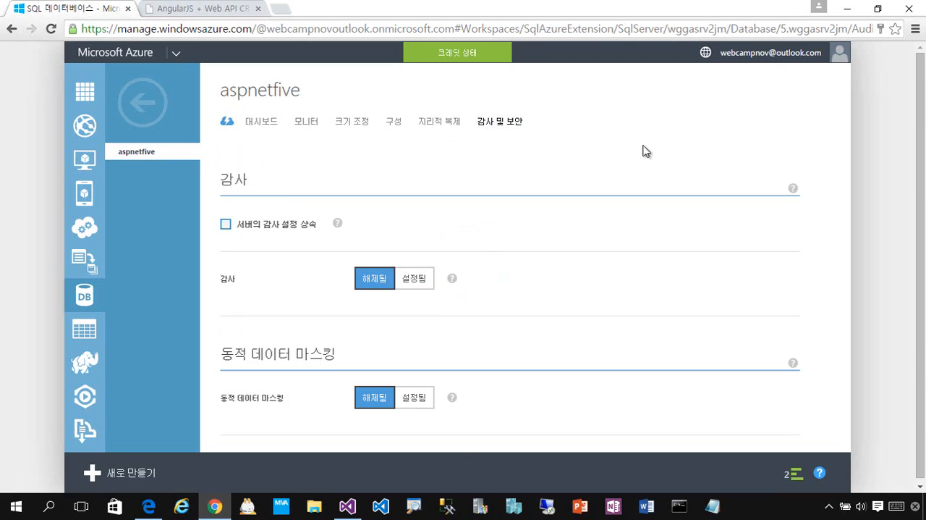
{"action": "mouse_move", "coordinate": [791, 189]}
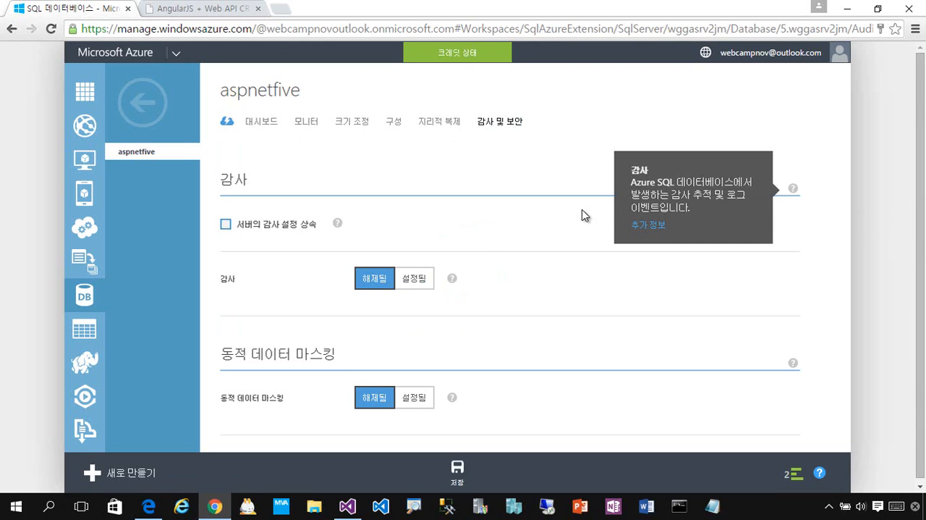
{"action": "left_click", "coordinate": [358, 131]}
{"action": "scroll", "coordinate": [623, 253], "scroll_direction": "down", "scroll_amount": 1}
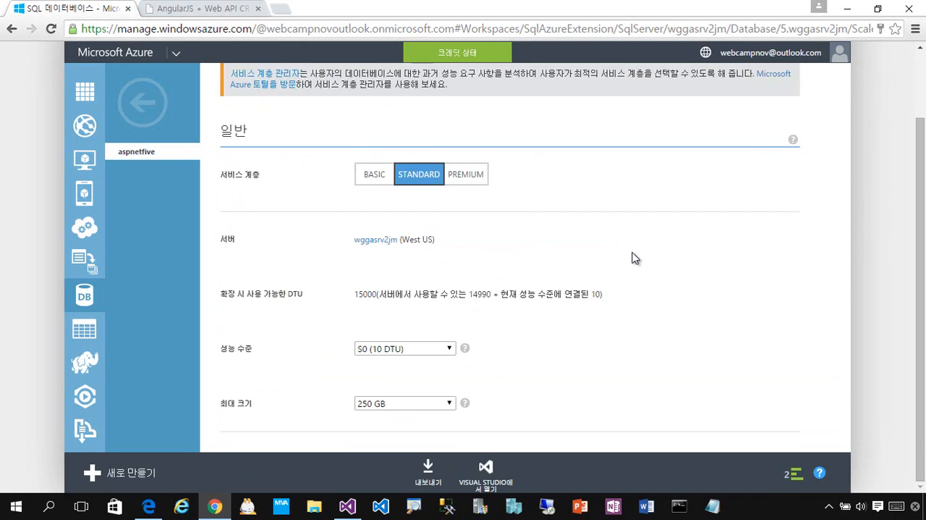
{"action": "scroll", "coordinate": [632, 258], "scroll_direction": "up", "scroll_amount": 1}
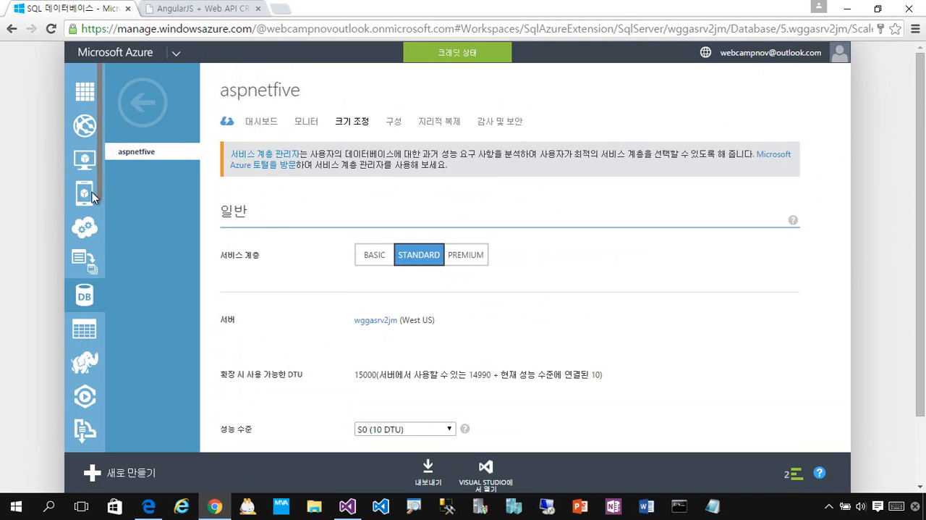
Step: Add the current client IP address to the allowed IP addresses in the wggasrv2jm server's configuration (구성) and save the change
{"action": "left_click", "coordinate": [149, 109]}
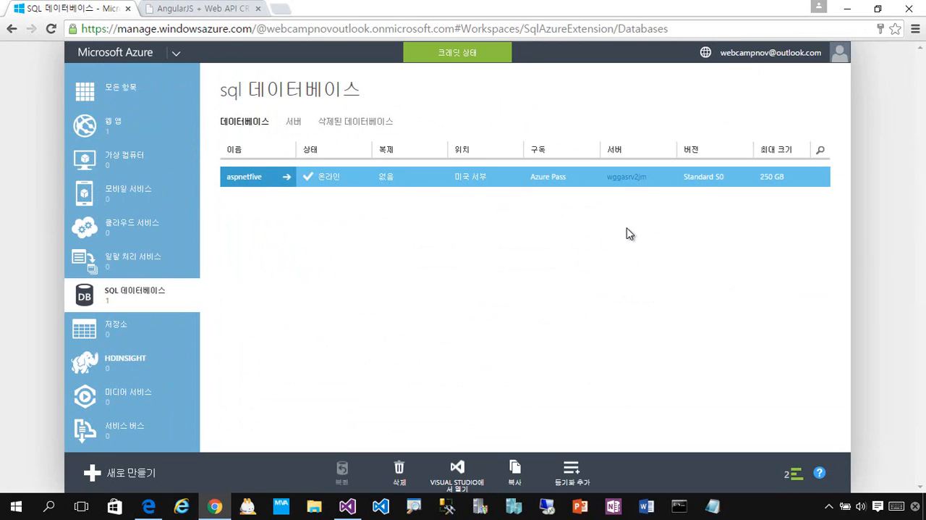
{"action": "left_click", "coordinate": [630, 184]}
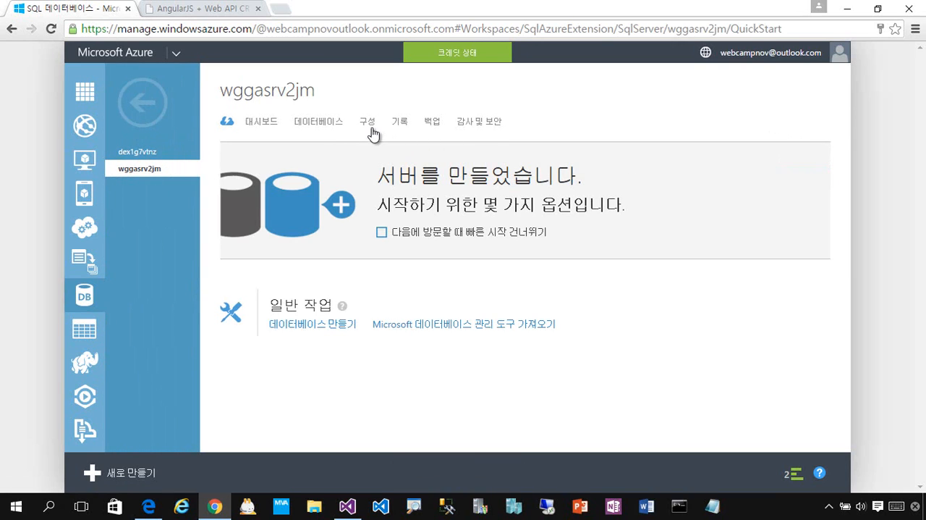
{"action": "left_click", "coordinate": [477, 129]}
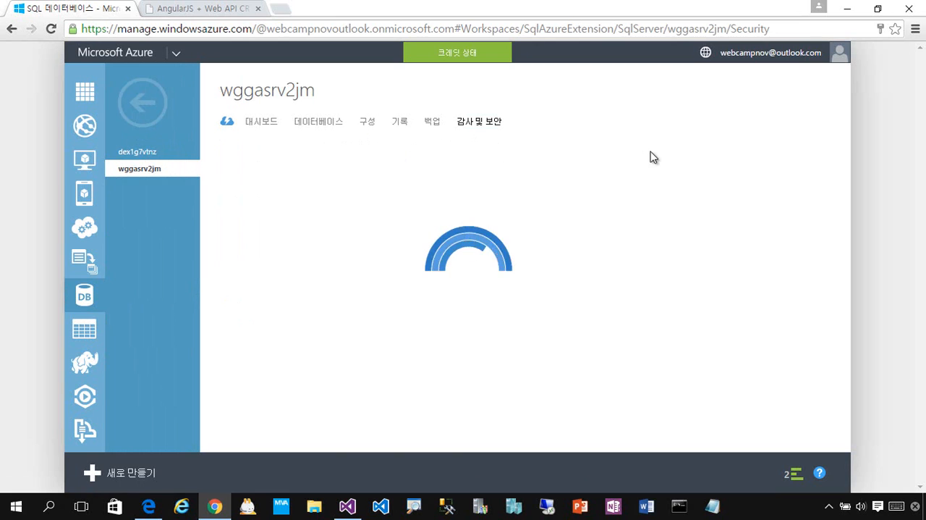
{"action": "left_click", "coordinate": [367, 127]}
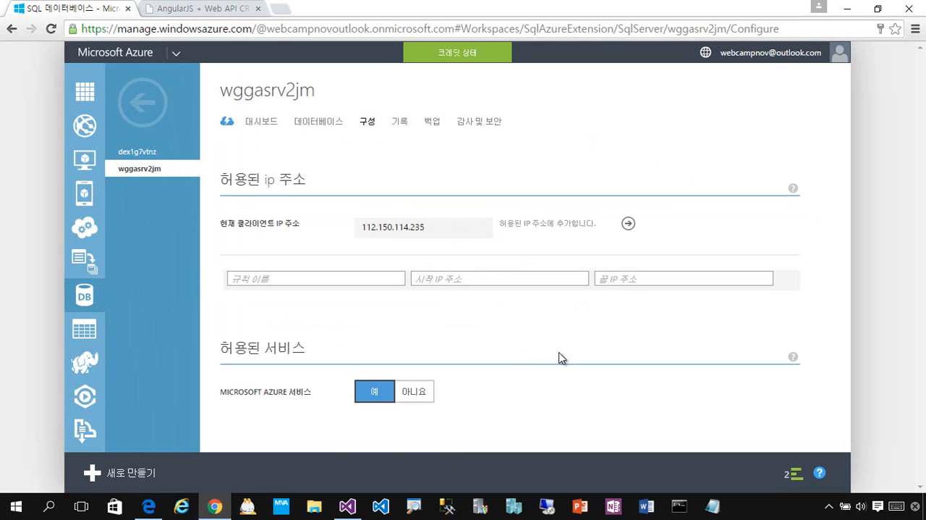
{"action": "left_click", "coordinate": [629, 225]}
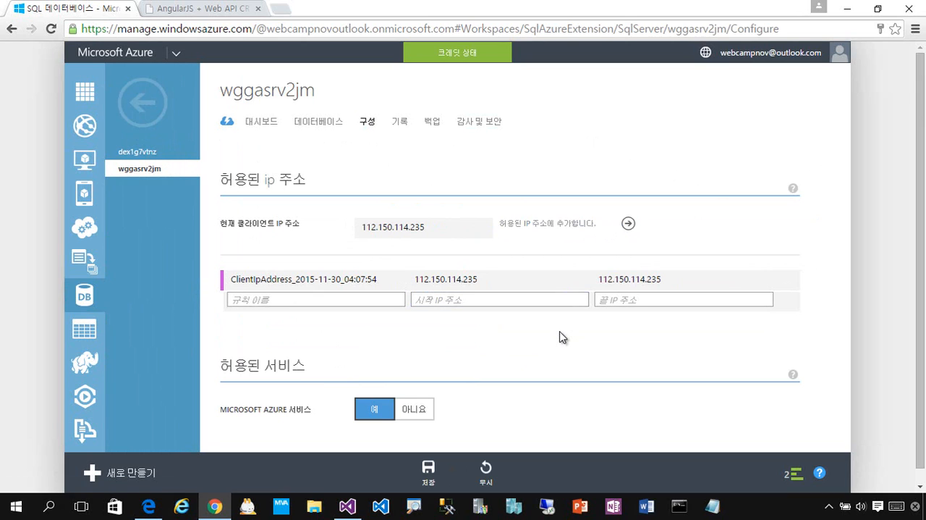
{"action": "left_click", "coordinate": [441, 476]}
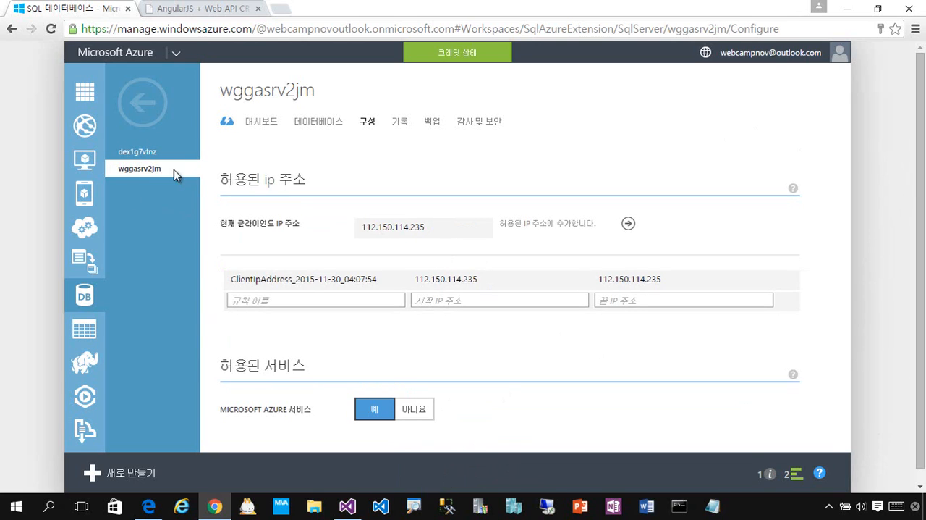
Step: Return to Visual Studio, set the connection's database name to aspnetfive and test the connection
{"action": "left_click", "coordinate": [848, 10]}
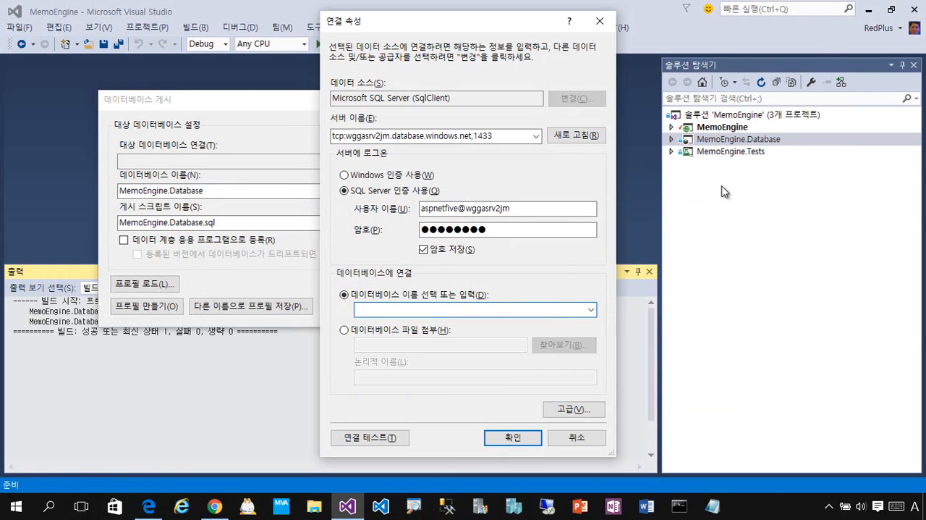
{"action": "left_click", "coordinate": [588, 306]}
{"action": "left_click", "coordinate": [402, 435]}
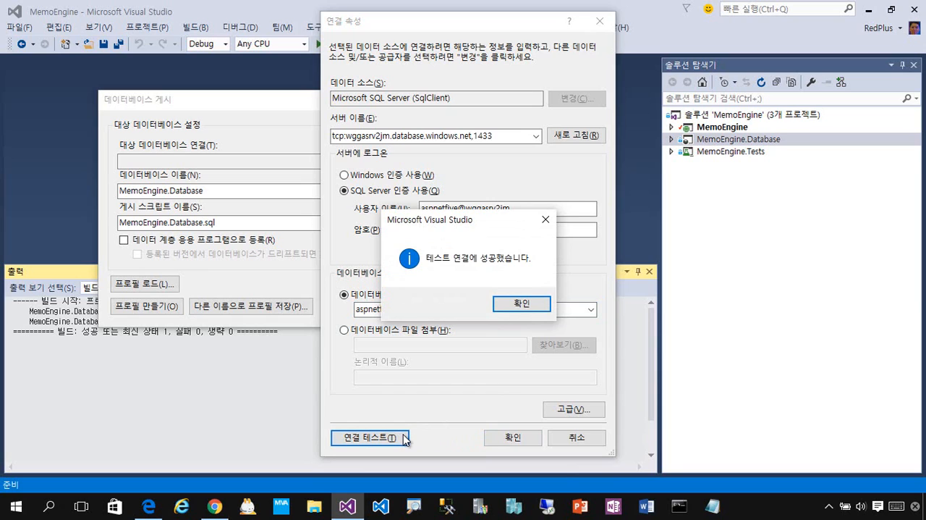
Step: Dismiss the connection test result, review the server's allowed IP addresses in the Azure portal, and accept the connection properties in Visual Studio
{"action": "key", "text": "Return"}
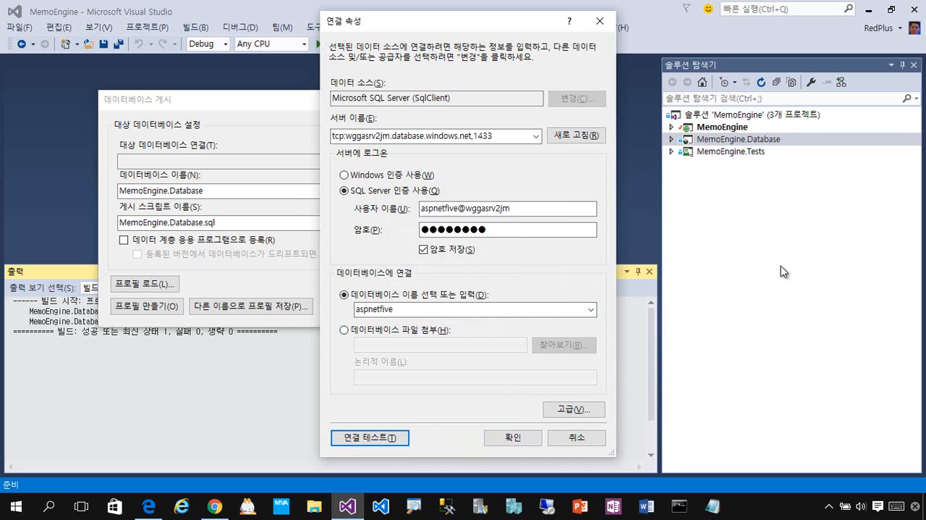
{"action": "key", "text": "alt+Tab"}
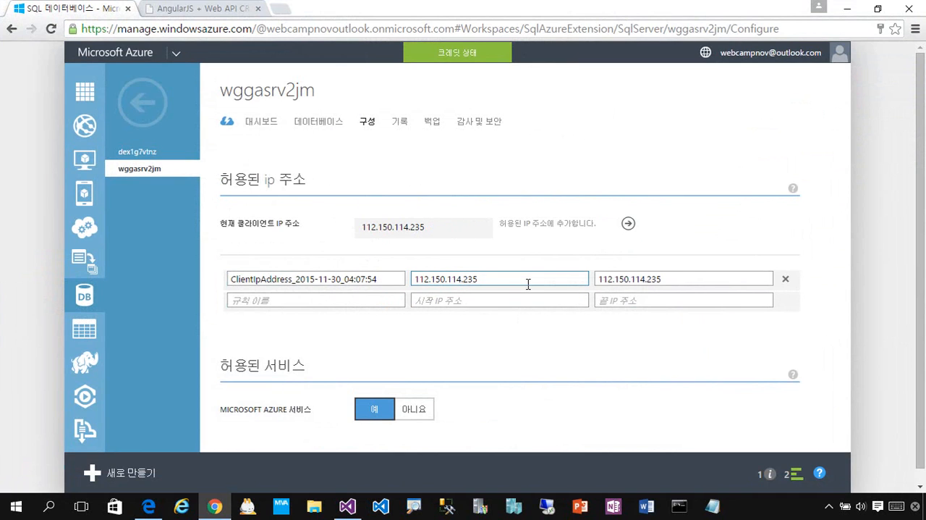
{"action": "key", "text": "alt+Tab"}
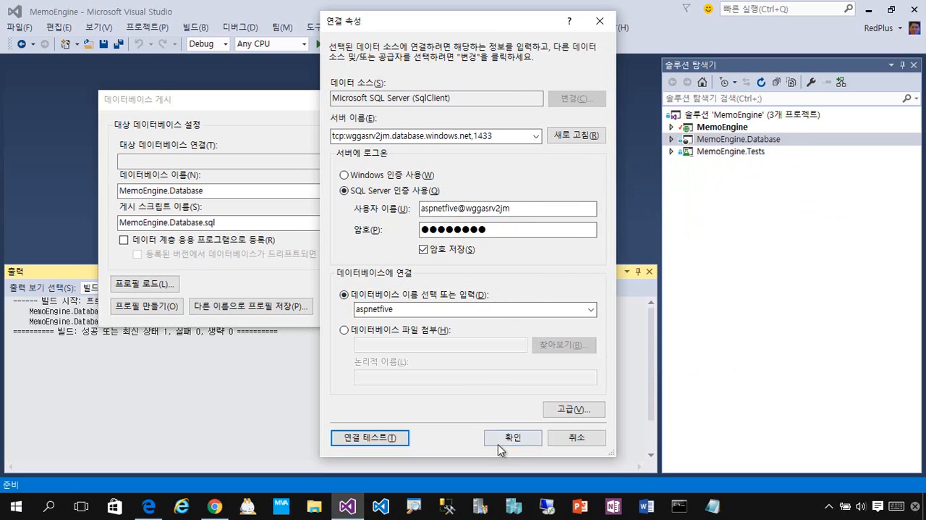
{"action": "left_click", "coordinate": [535, 445]}
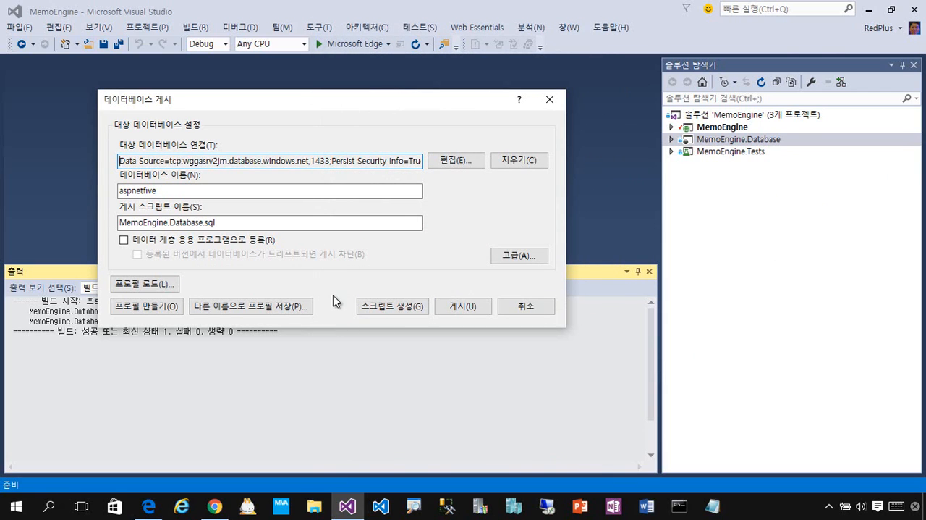
Step: Save the database publish settings as a new profile named MemoEngine.Database.AzurePass.publish.xml
{"action": "left_click", "coordinate": [307, 305]}
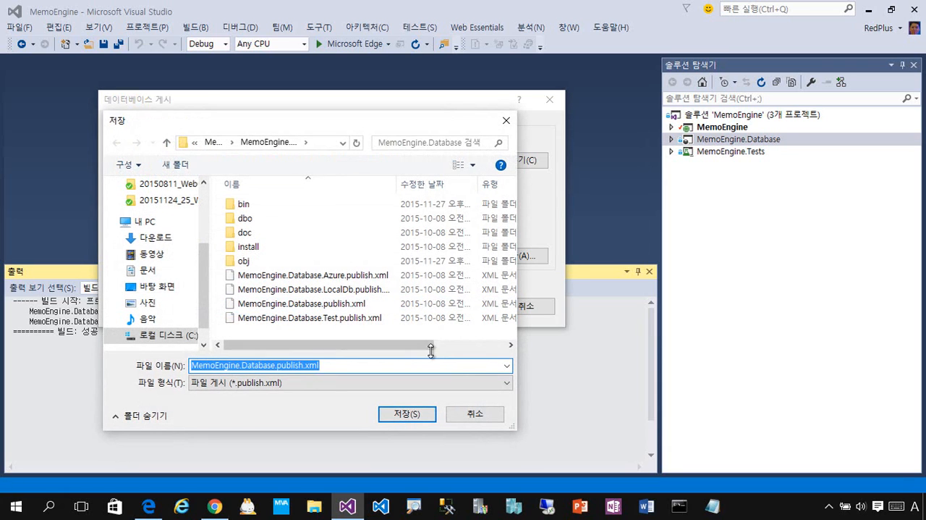
{"action": "left_click", "coordinate": [337, 366]}
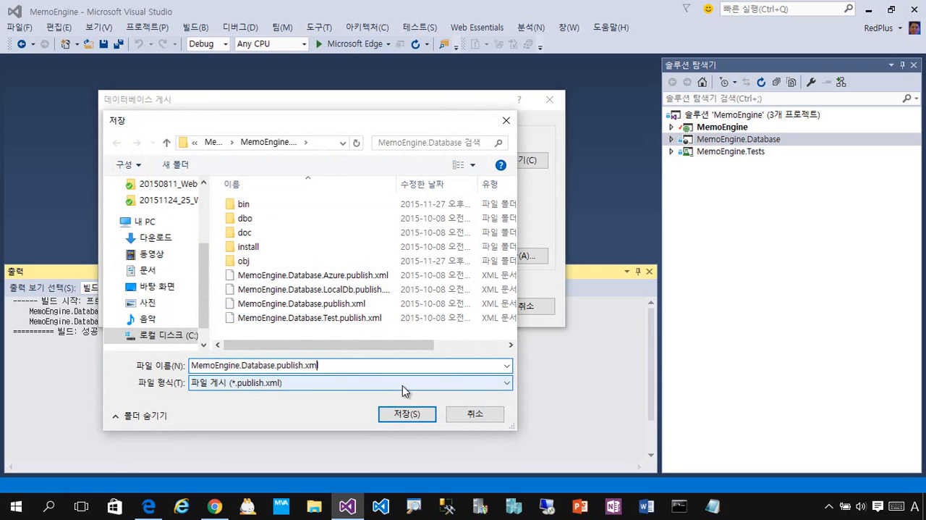
{"action": "key", "text": "ctrl+Left"}
{"action": "key", "text": "ctrl+Left"}
{"action": "type", "text": "AzurePass."}
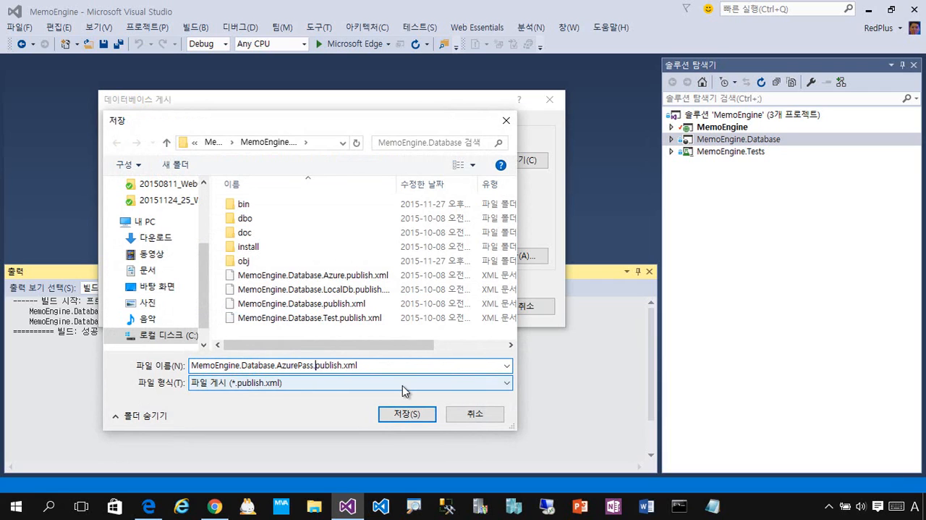
{"action": "left_click", "coordinate": [416, 409]}
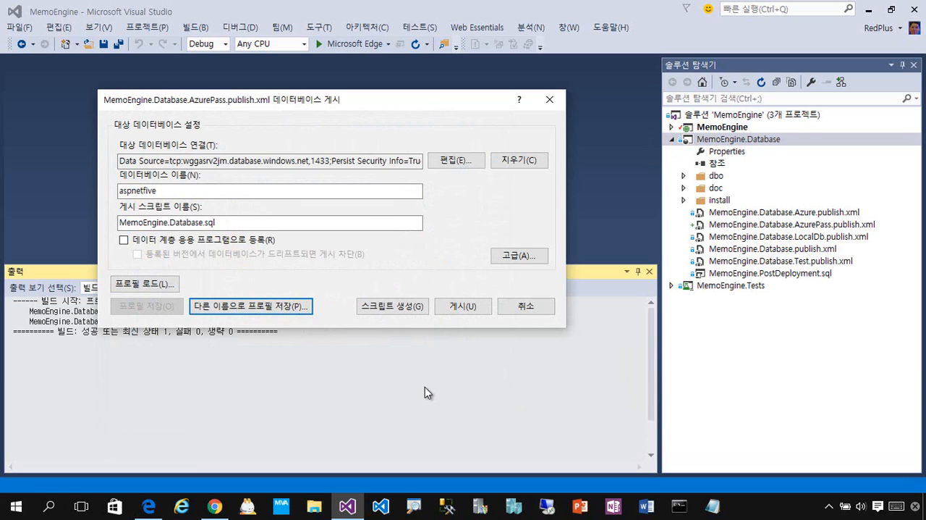
Step: Publish the MemoEngine.Database project to the aspnetfive database and collapse the project in the solution tree
{"action": "left_click", "coordinate": [673, 142]}
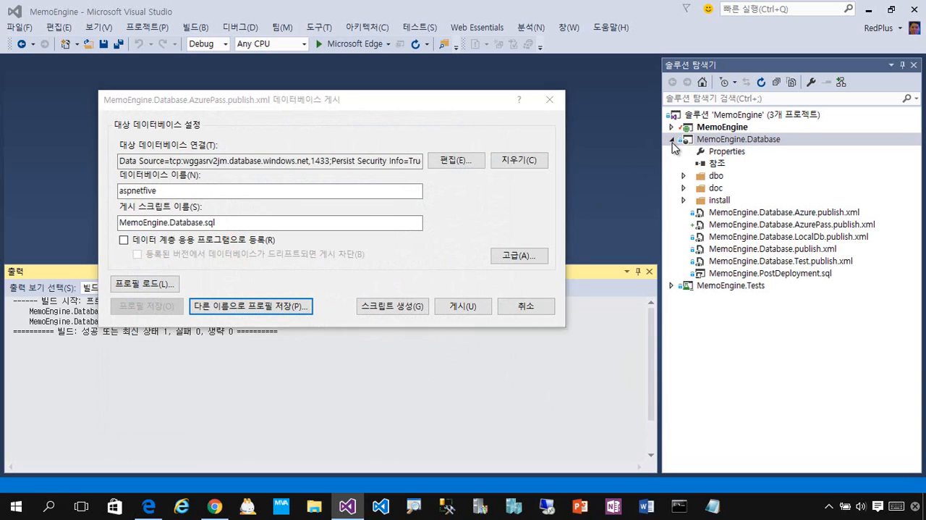
{"action": "left_click", "coordinate": [463, 307]}
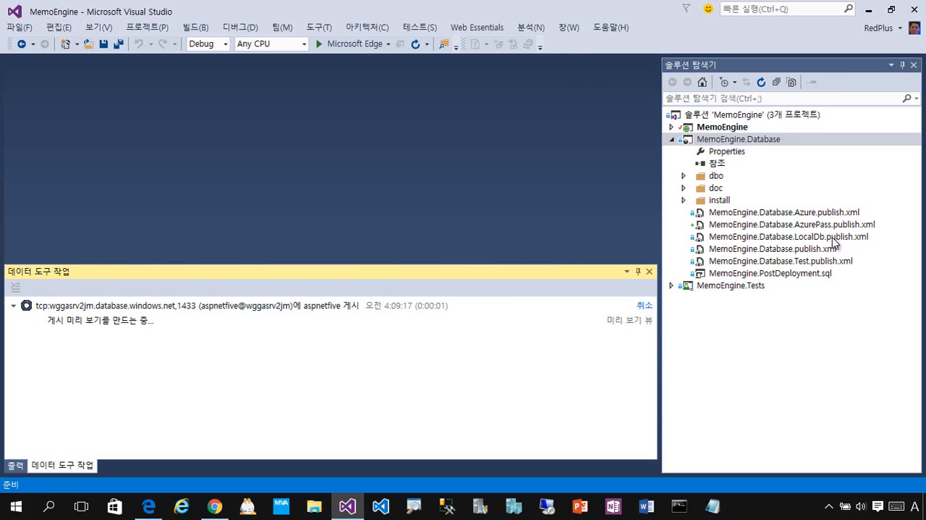
{"action": "left_click", "coordinate": [671, 140]}
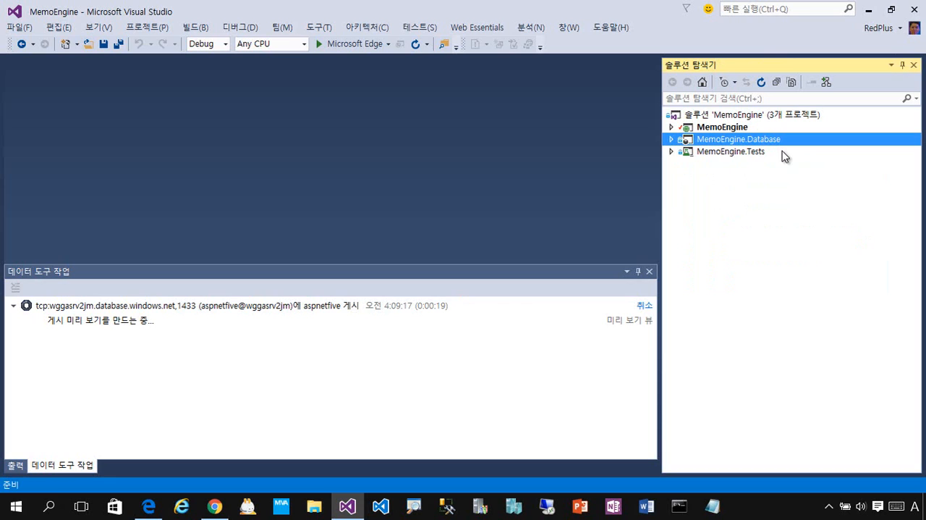
Step: Switch to the Azure portal, view the aspnetfive database's dashboard (대시보드), and return to the list of all items (모든 항목)
{"action": "left_click", "coordinate": [215, 506]}
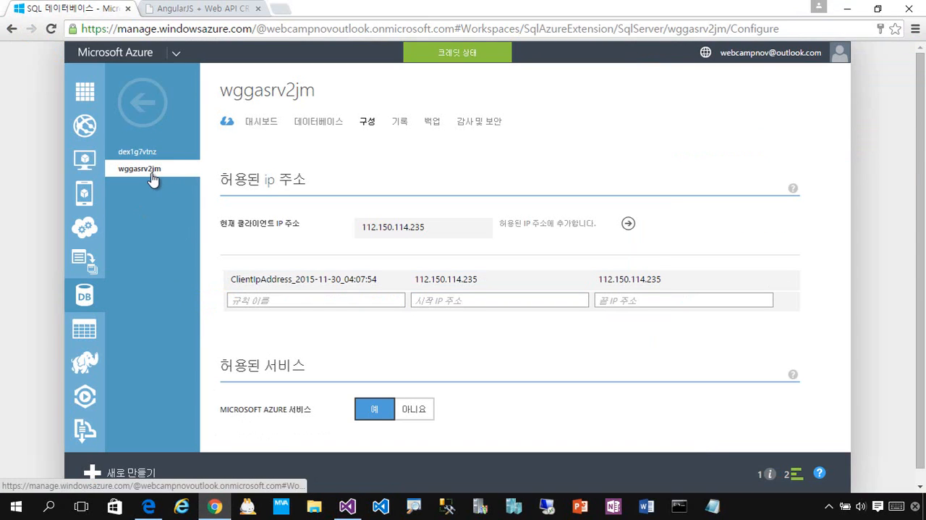
{"action": "left_click", "coordinate": [89, 96]}
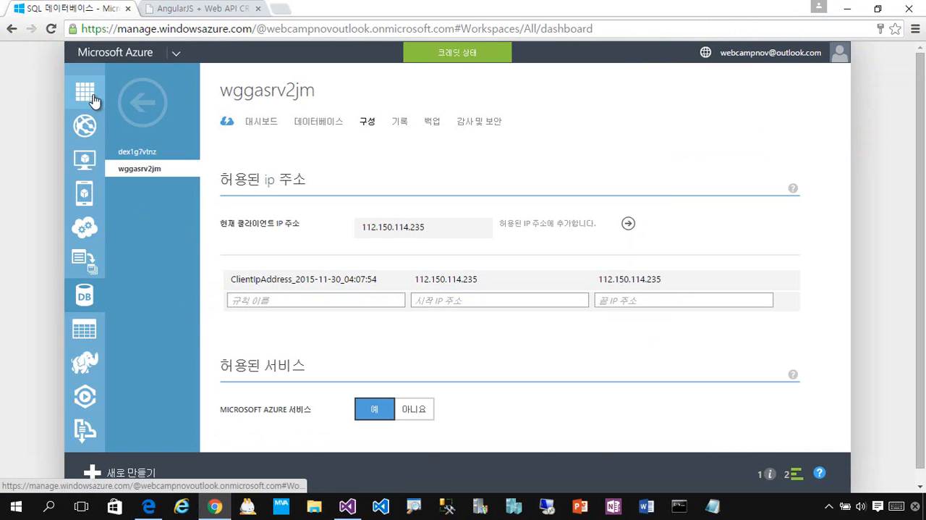
{"action": "left_click", "coordinate": [280, 176]}
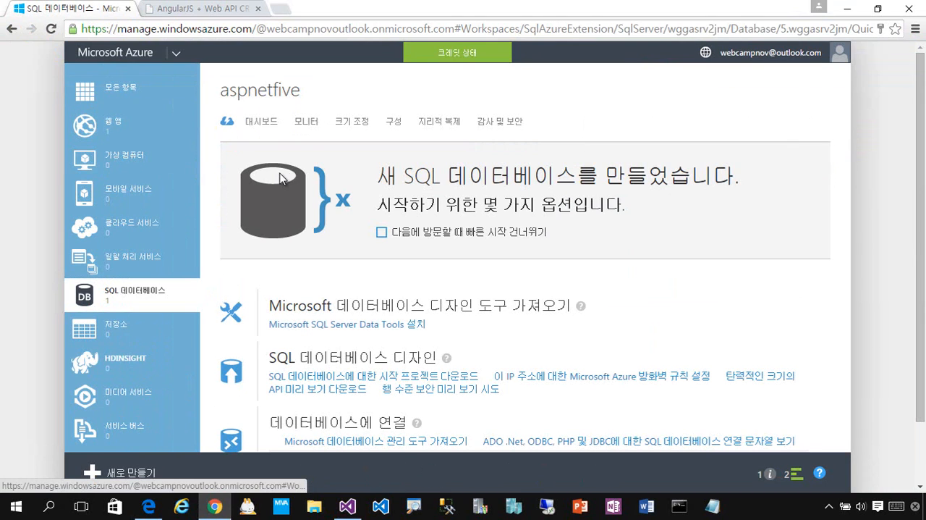
{"action": "left_click", "coordinate": [261, 122]}
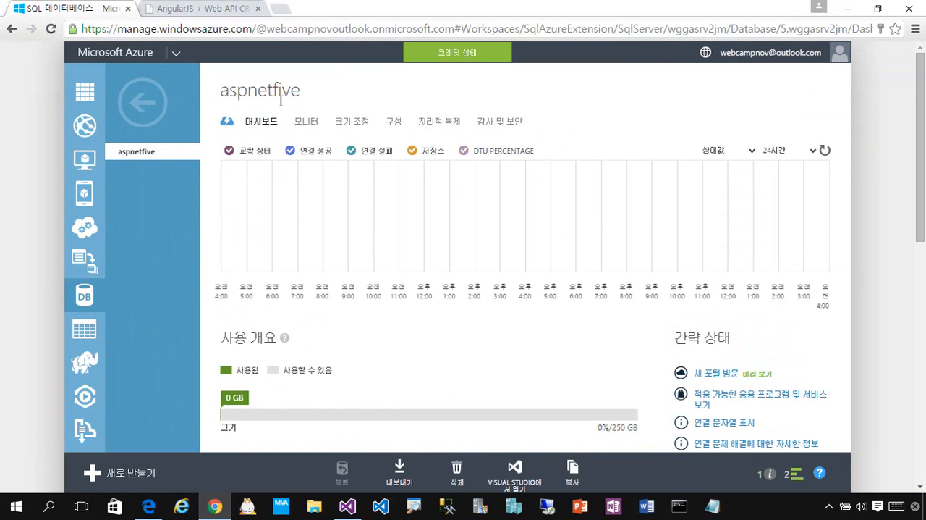
{"action": "left_click", "coordinate": [138, 102]}
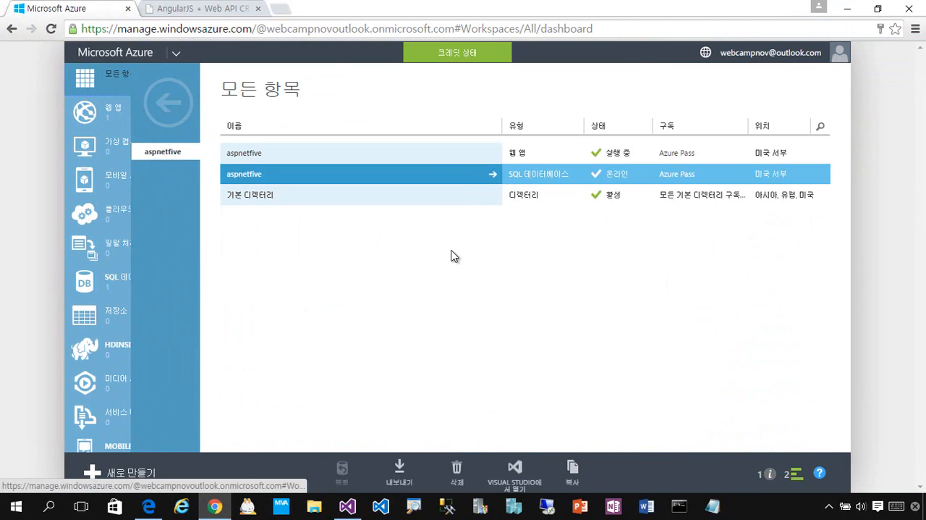
Step: Check the database publish progress in Visual Studio, look at the site's MaximCrudWithAngular.html page in Chrome, and return to the publish progress
{"action": "left_click", "coordinate": [348, 505]}
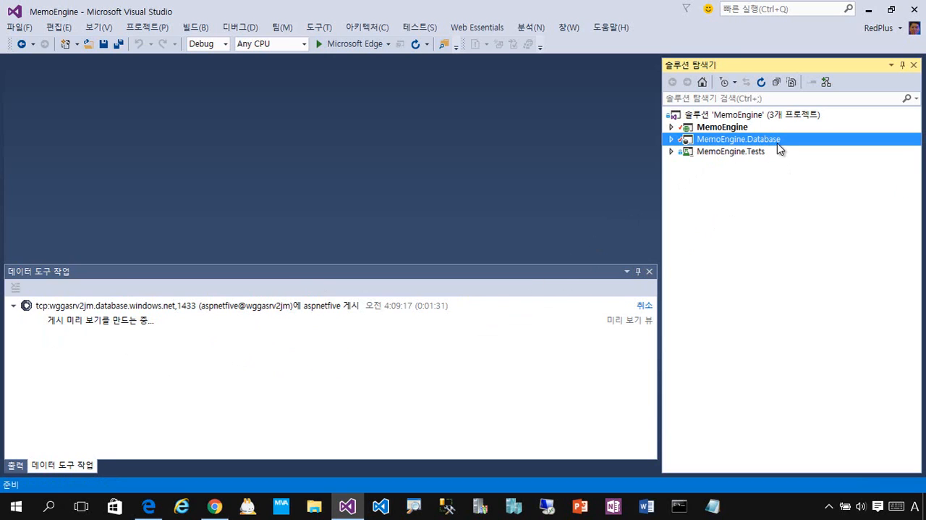
{"action": "right_click", "coordinate": [802, 146]}
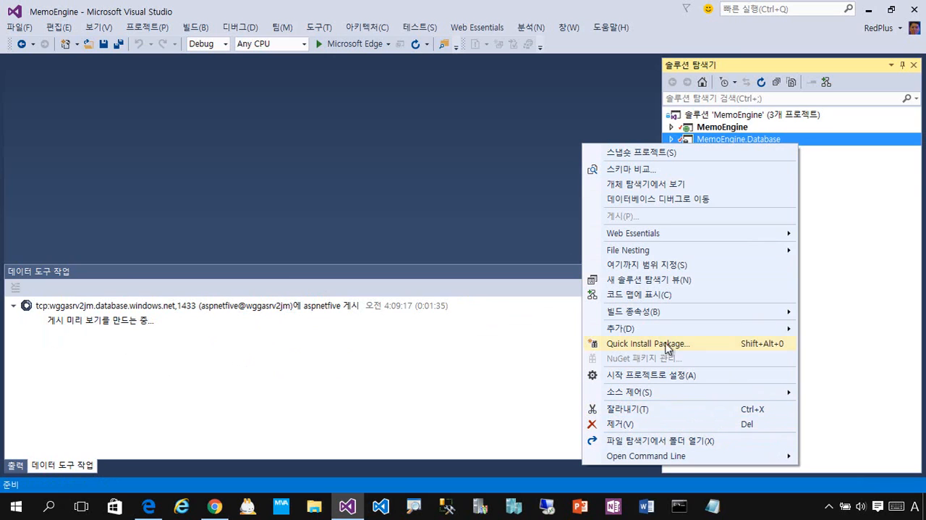
{"action": "left_click", "coordinate": [443, 177]}
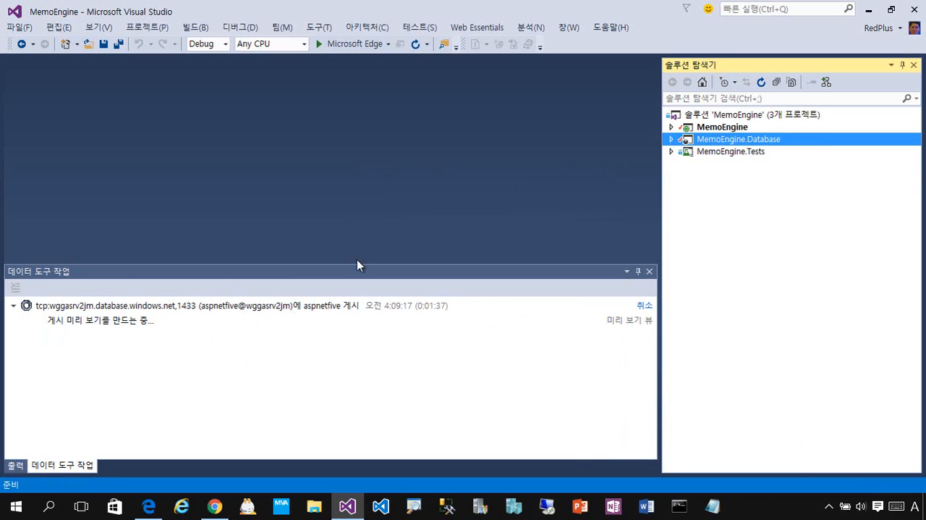
{"action": "left_click", "coordinate": [225, 510]}
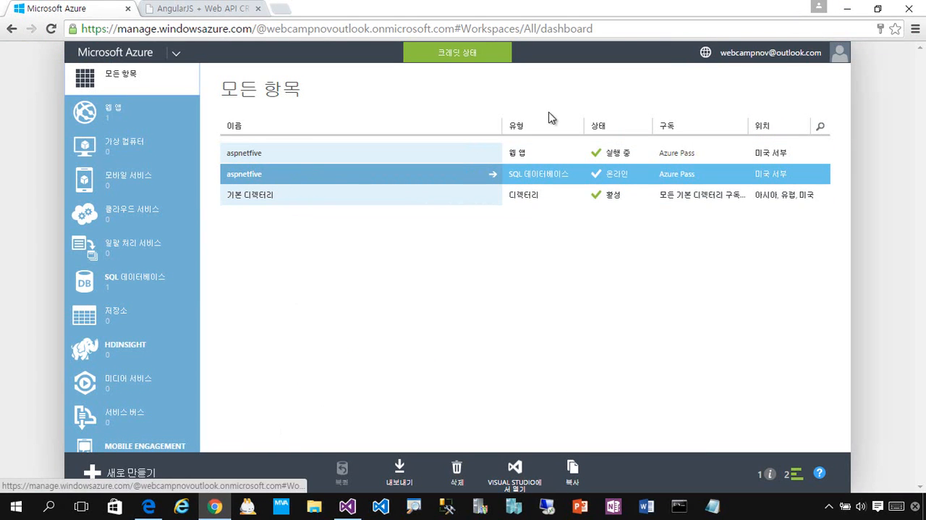
{"action": "left_click", "coordinate": [219, 10]}
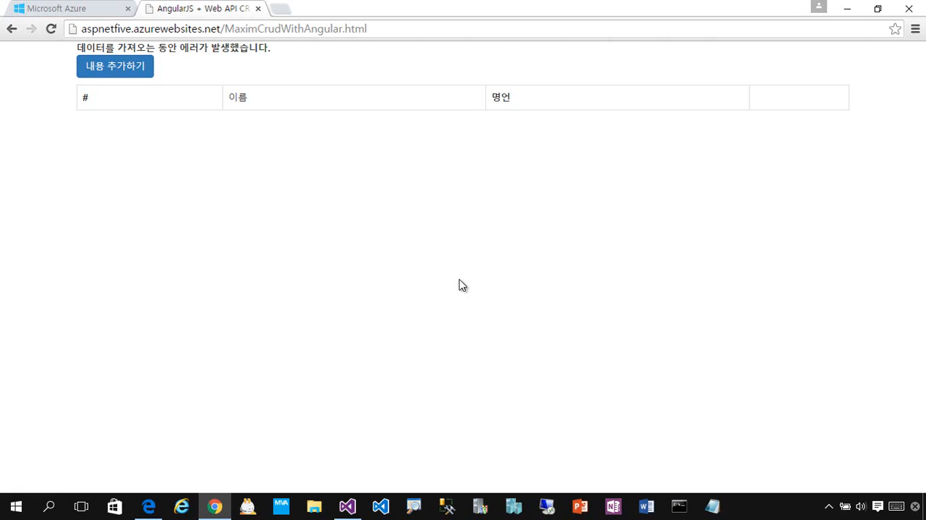
{"action": "left_click", "coordinate": [63, 9]}
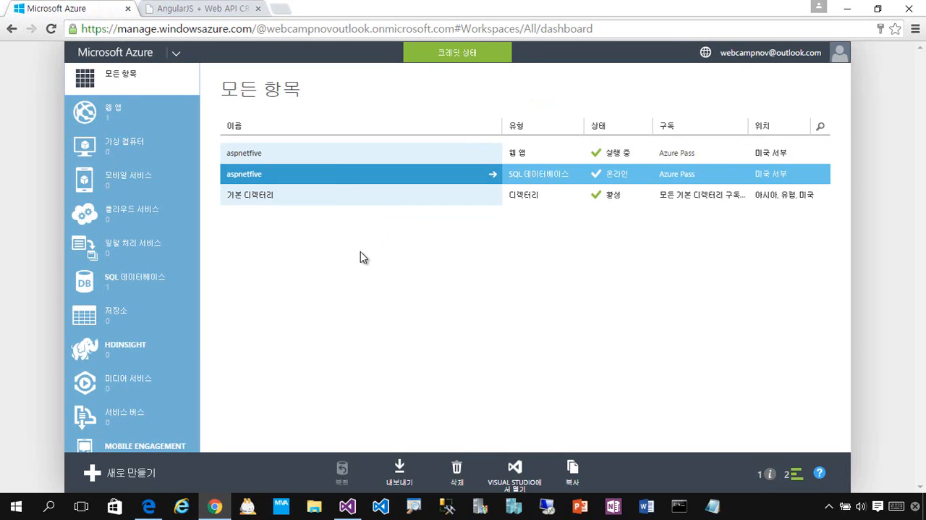
{"action": "left_click", "coordinate": [348, 506]}
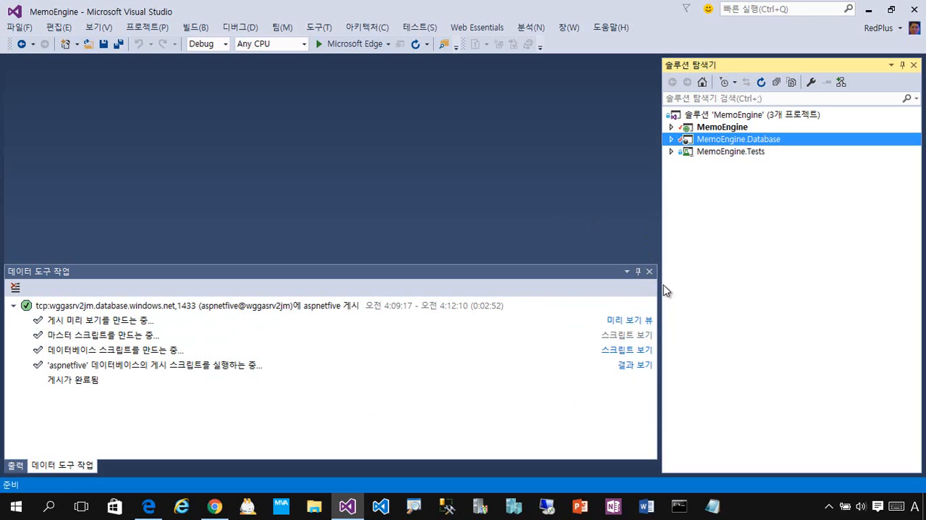
Step: Switch to Chrome and reload the MaximCrudWithAngular.html page of the aspnetfive site
{"action": "left_click", "coordinate": [215, 506]}
{"action": "left_click", "coordinate": [195, 9]}
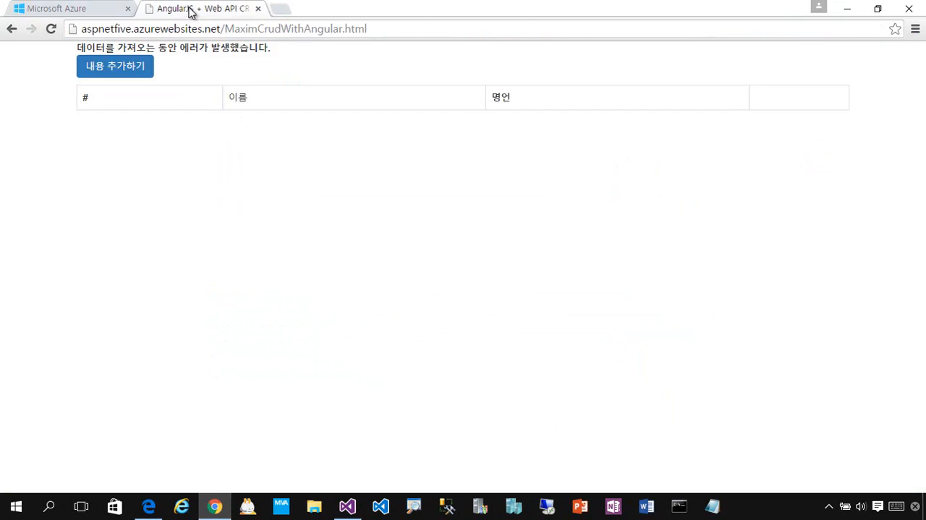
{"action": "left_click", "coordinate": [50, 29]}
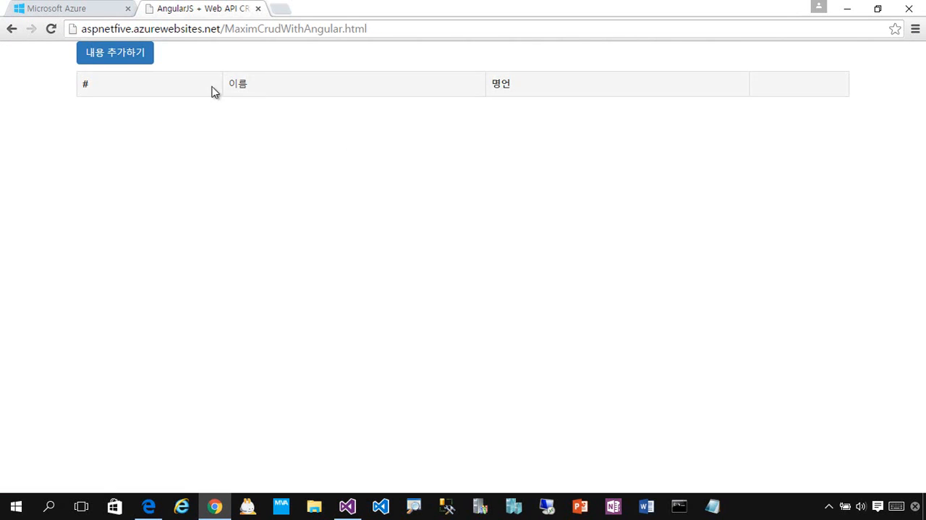
Step: Start a new entry on the page and enter the person's full name in its name field (이름)
{"action": "left_click", "coordinate": [150, 59]}
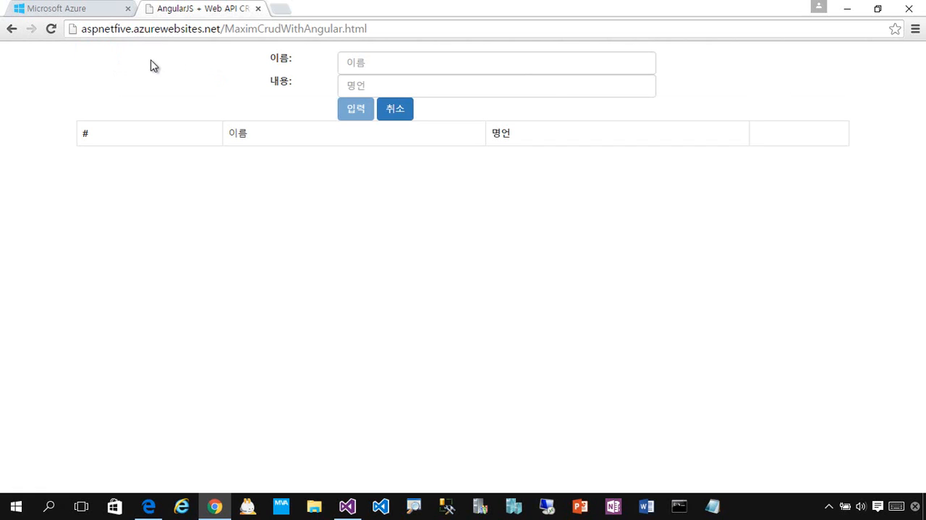
{"action": "left_click", "coordinate": [420, 65]}
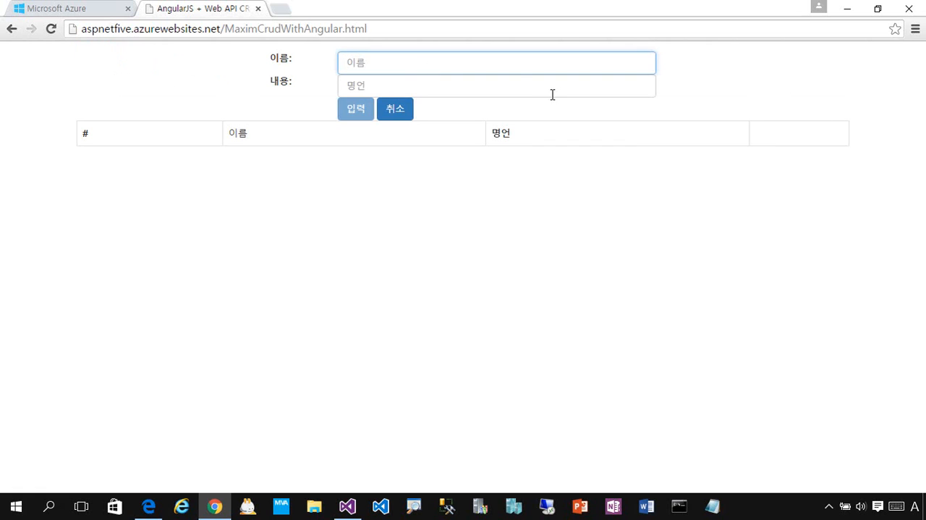
{"action": "key", "text": "Hangul"}
Step: Enter "Web App + SQL Azure" as the entry's content (내용), submit the entry and dismiss the confirmation
{"action": "left_click", "coordinate": [552, 95]}
{"action": "key", "text": "Hangul"}
{"action": "type", "text": "Web App"}
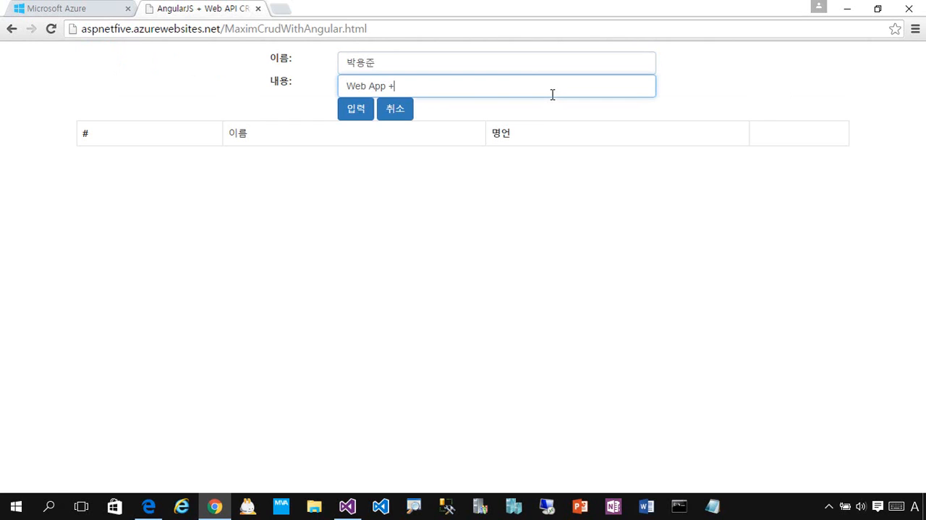
{"action": "type", "text": " + Azu"}
{"action": "key", "text": "BackSpace"}
{"action": "key", "text": "BackSpace"}
{"action": "key", "text": "BackSpace"}
{"action": "type", "text": "SQL Azure"}
{"action": "left_click", "coordinate": [357, 114]}
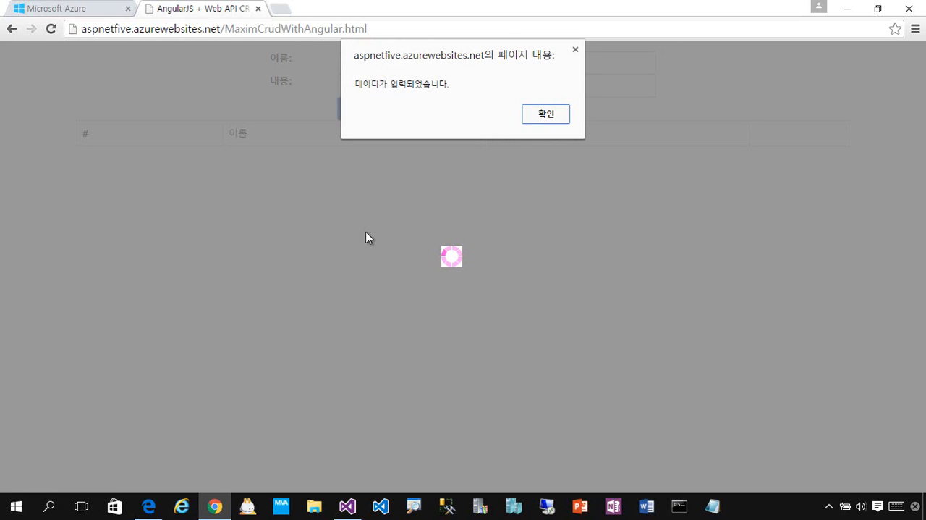
{"action": "left_click", "coordinate": [563, 118]}
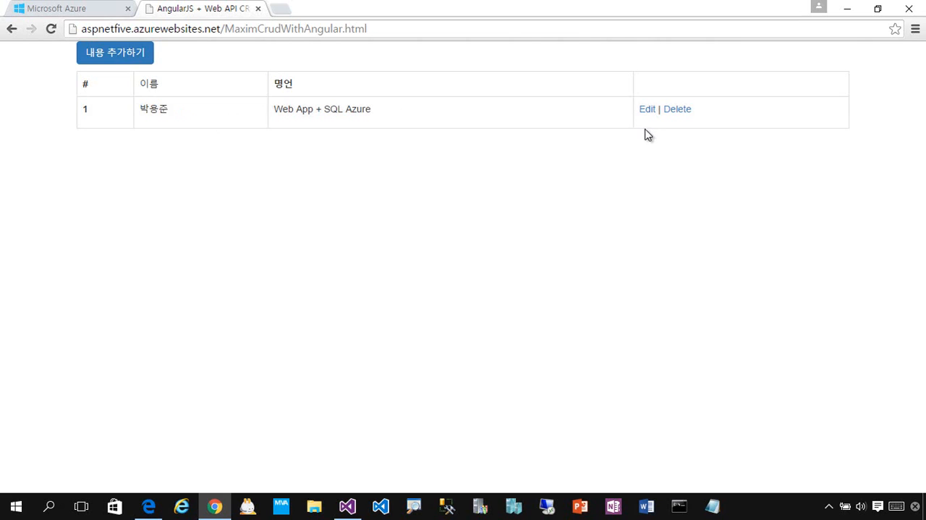
Step: Return to Visual Studio, open the MemoEngine.Database project's properties, and select Microsoft Azure SQL Database as the target platform (대상 플랫폼)
{"action": "left_click", "coordinate": [85, 10]}
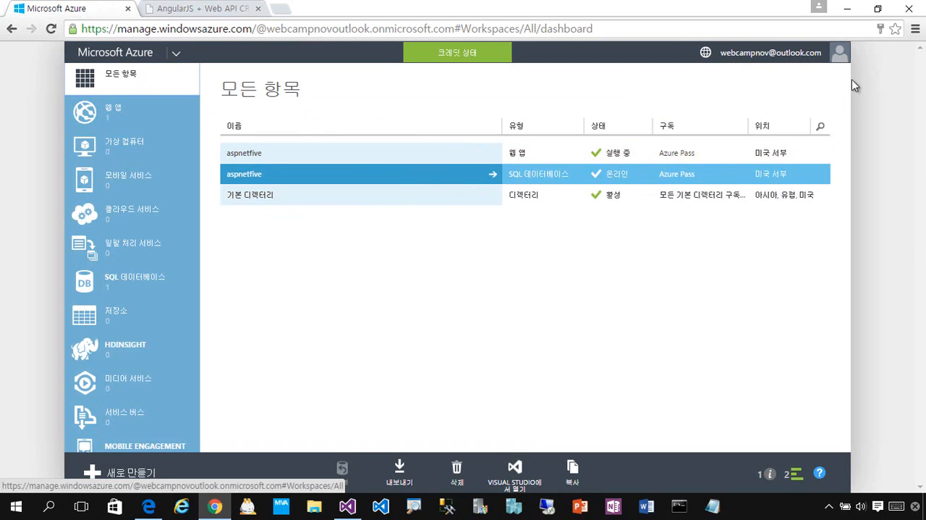
{"action": "left_click", "coordinate": [848, 10]}
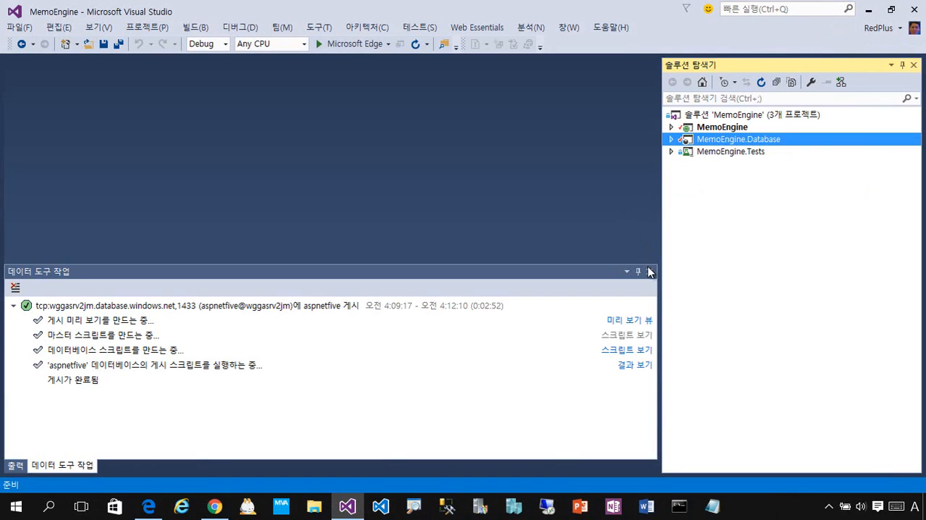
{"action": "right_click", "coordinate": [791, 147]}
{"action": "left_click", "coordinate": [663, 483]}
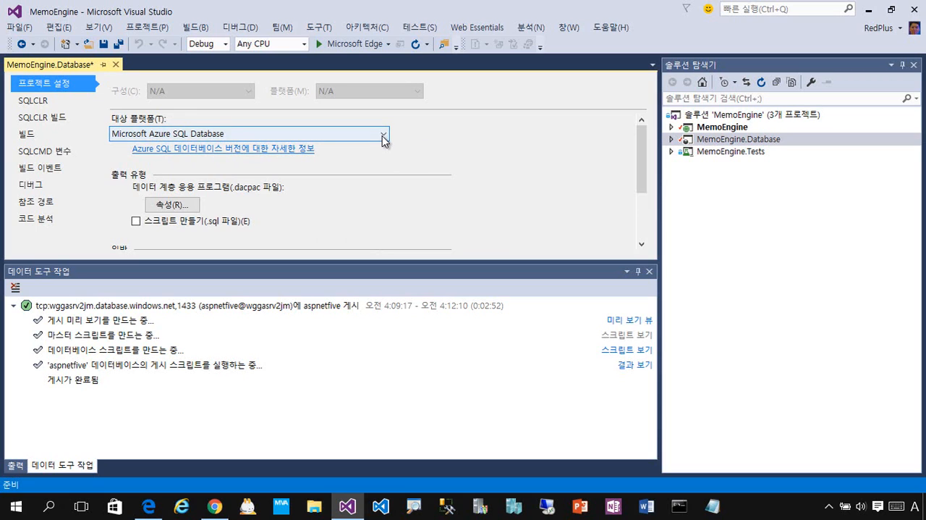
{"action": "left_click", "coordinate": [382, 135]}
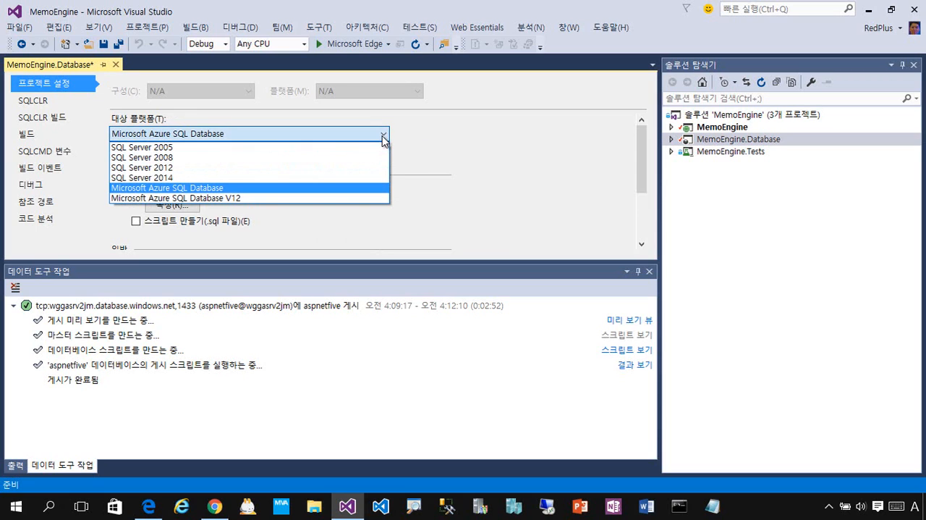
{"action": "left_click", "coordinate": [363, 190]}
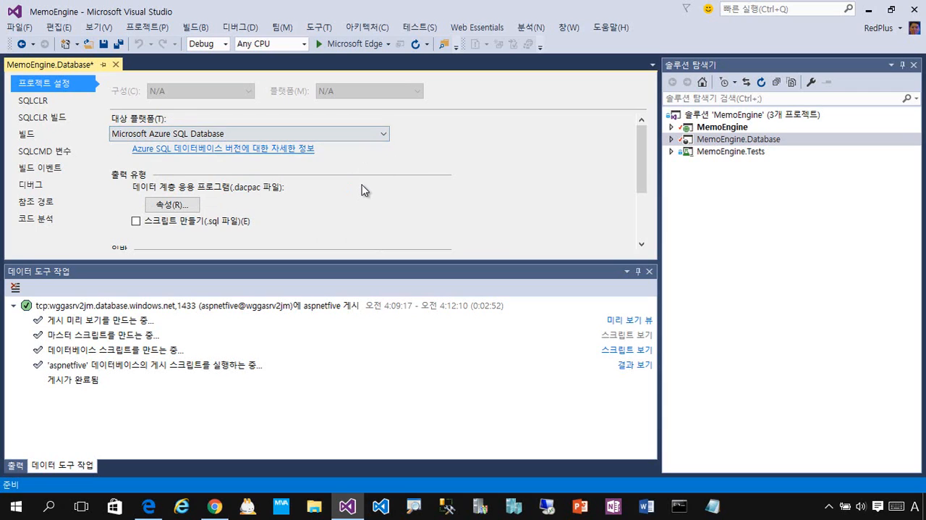
Step: Close the database project's properties, the data tools operations (데이터 도구 작업) and the output (출력) windows, and select the MemoEngine project
{"action": "left_click", "coordinate": [115, 64]}
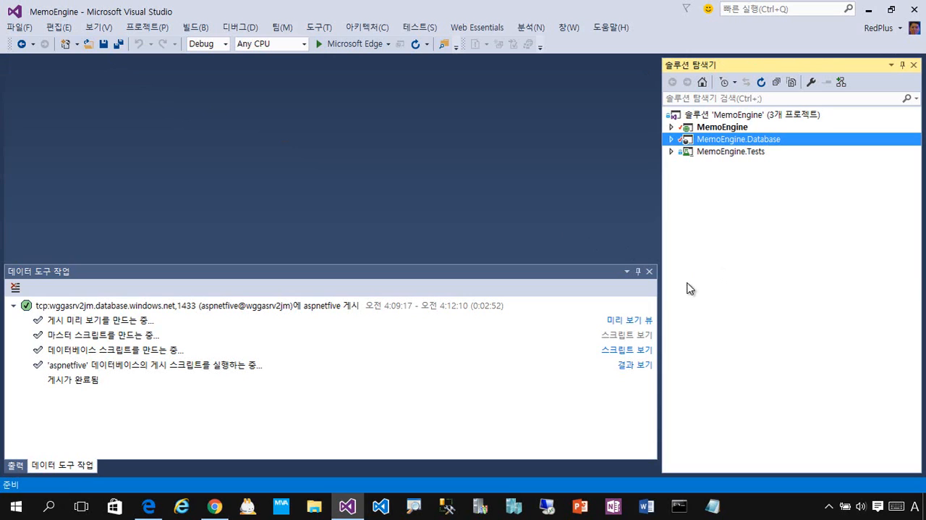
{"action": "left_click", "coordinate": [651, 272]}
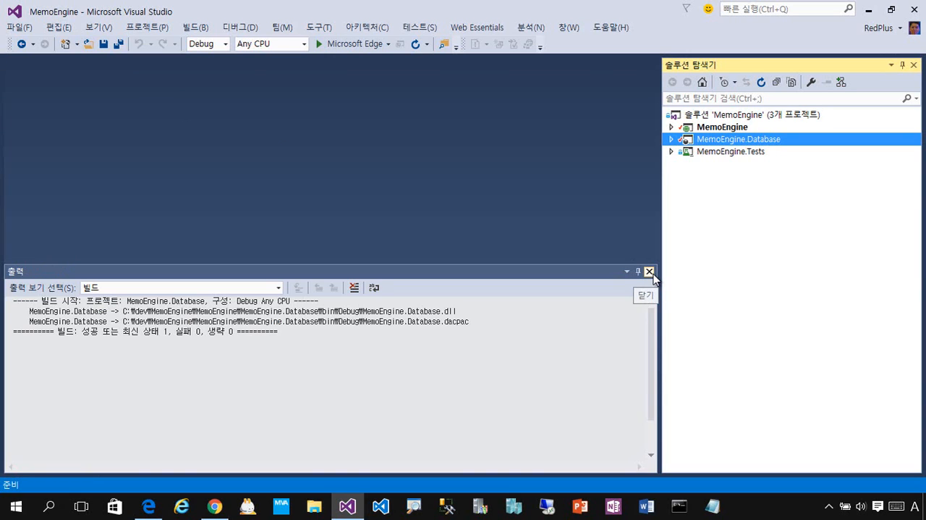
{"action": "left_click", "coordinate": [649, 273]}
{"action": "left_click", "coordinate": [752, 127]}
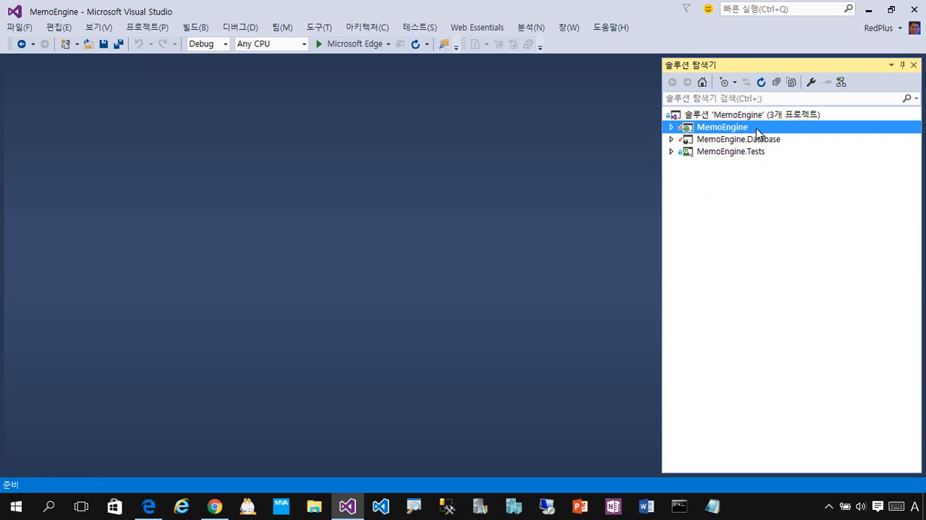
Step: Switch to the Azure portal in Chrome, view the aspnetfive web app's page, and return to the all items list (모든 항목)
{"action": "left_click", "coordinate": [216, 504]}
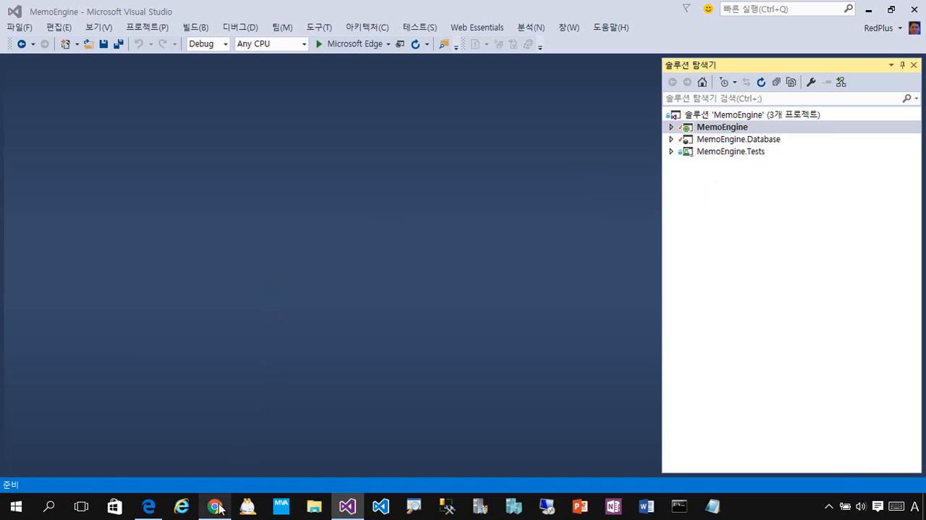
{"action": "left_click", "coordinate": [292, 154]}
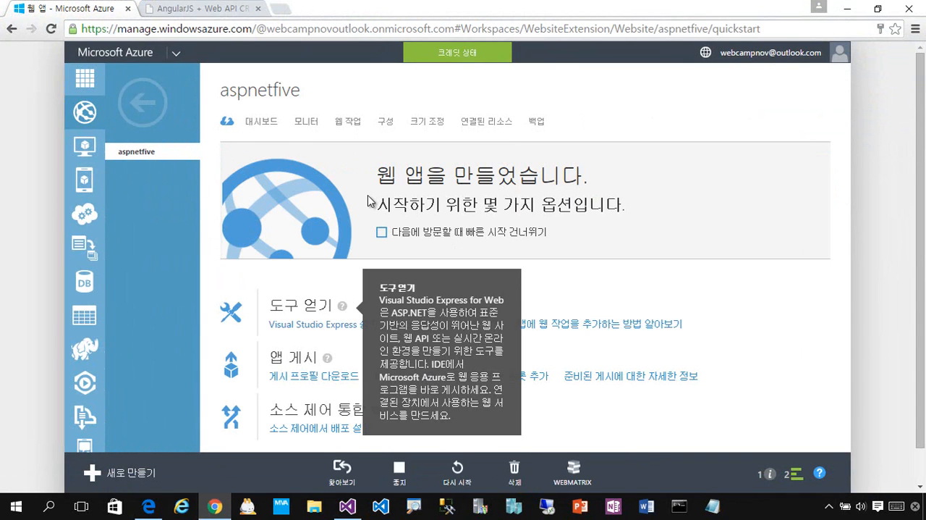
{"action": "left_click", "coordinate": [143, 102]}
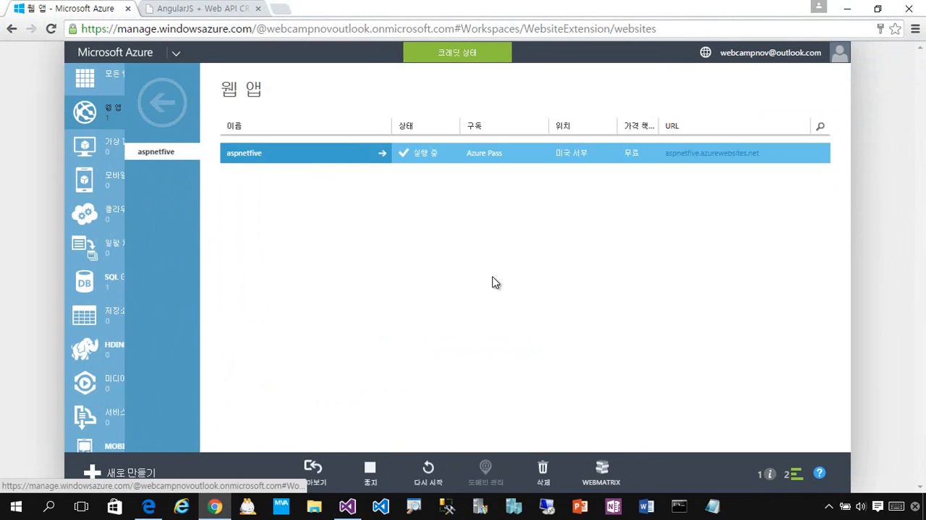
{"action": "left_click", "coordinate": [145, 84]}
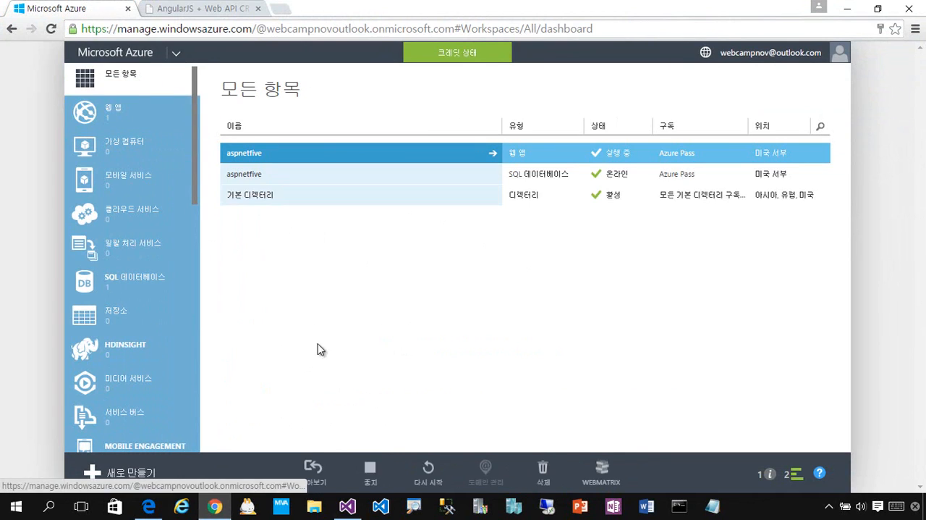
Step: Select the MemoEngine.Database project in Visual Studio, and view the aspnetfive SQL database in the Azure portal, returning to all items (모든 항목)
{"action": "left_click", "coordinate": [348, 506]}
{"action": "left_click", "coordinate": [813, 141]}
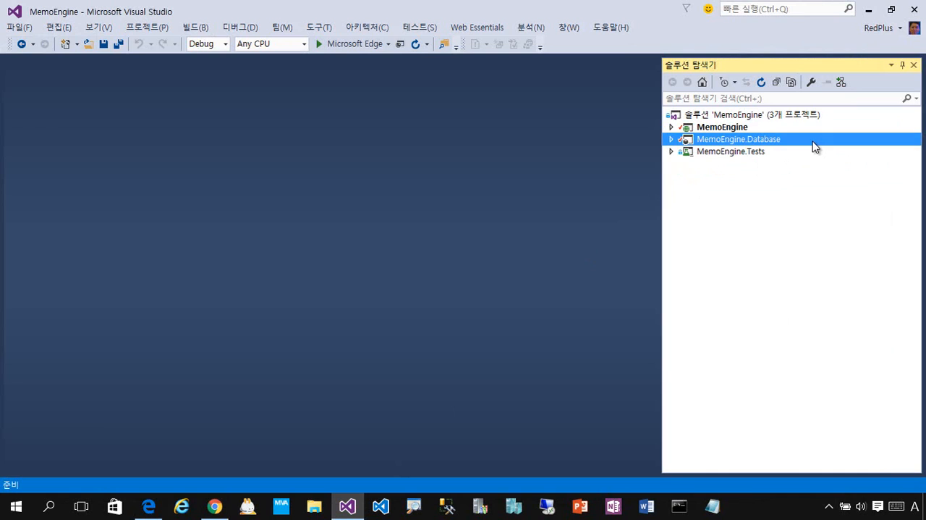
{"action": "left_click", "coordinate": [224, 506]}
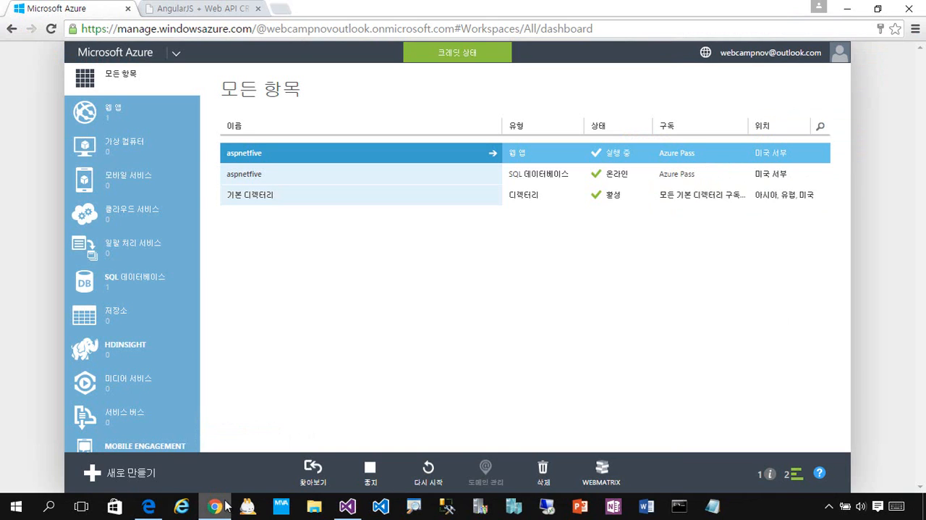
{"action": "left_click", "coordinate": [336, 182]}
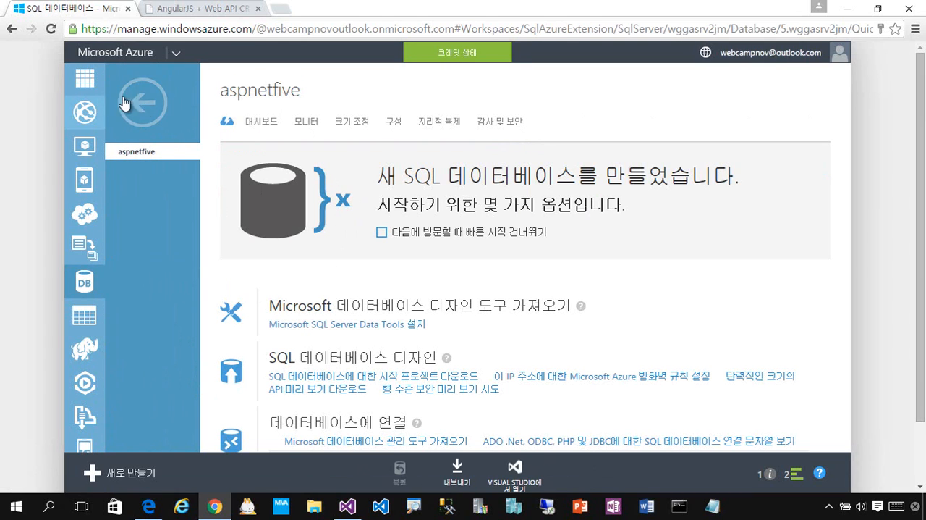
{"action": "left_click", "coordinate": [151, 106]}
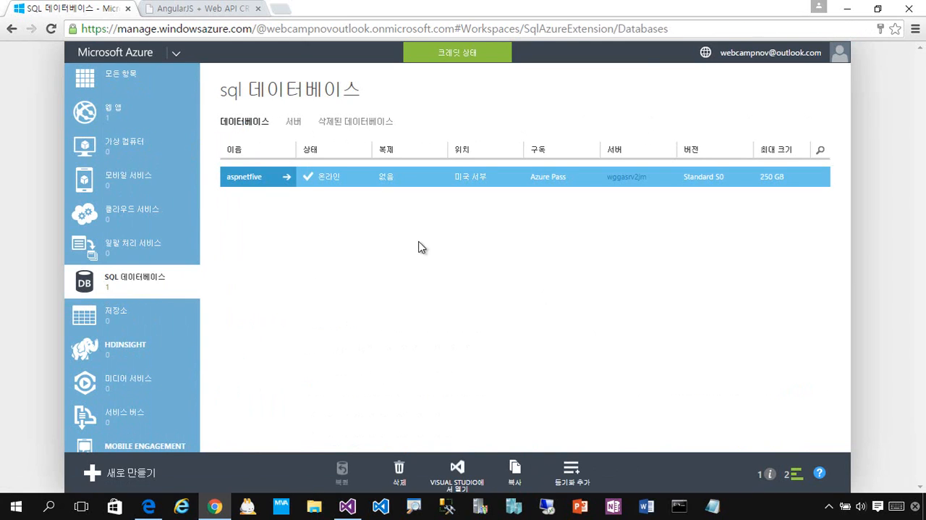
{"action": "left_click", "coordinate": [143, 91]}
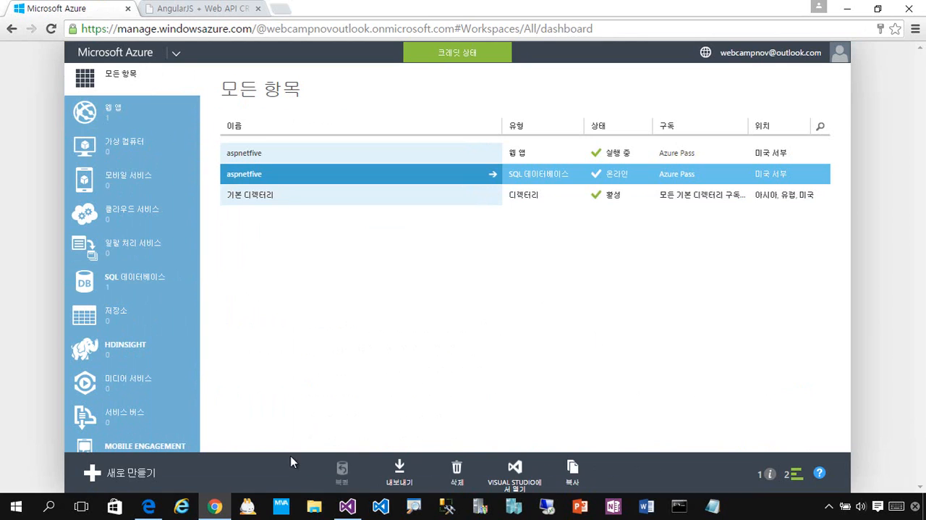
Step: Switch to the aspnetfive site's page in Chrome and load the site's root address, aspnetfive.azurewebsites.net/
{"action": "left_click", "coordinate": [348, 506]}
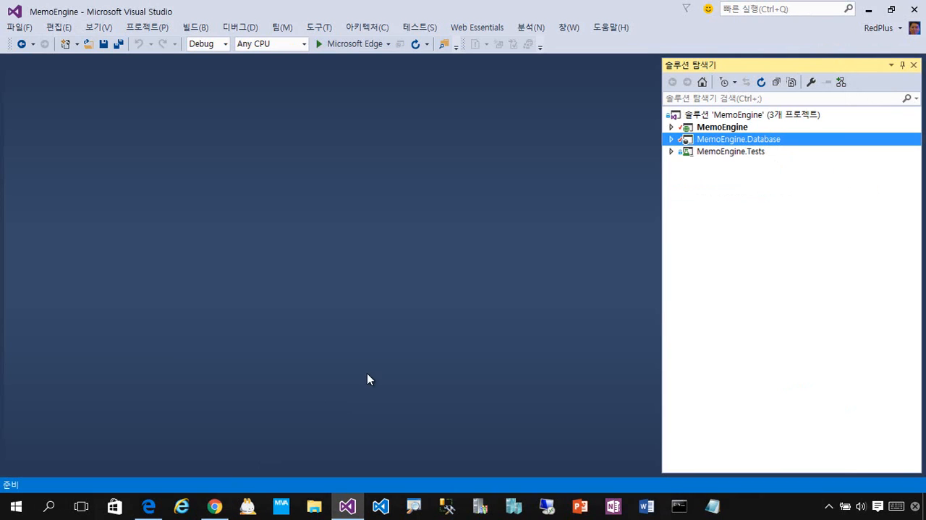
{"action": "left_click", "coordinate": [216, 506]}
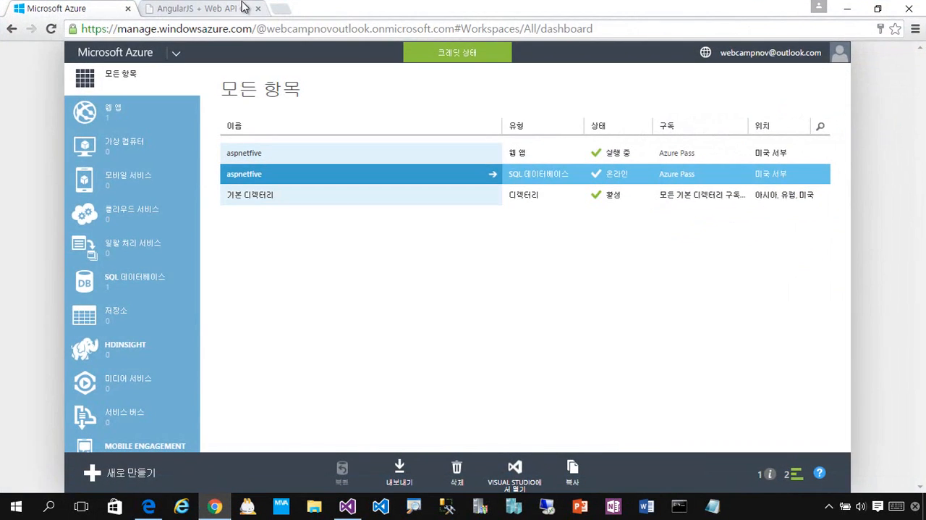
{"action": "left_click", "coordinate": [222, 12]}
{"action": "left_click", "coordinate": [265, 30]}
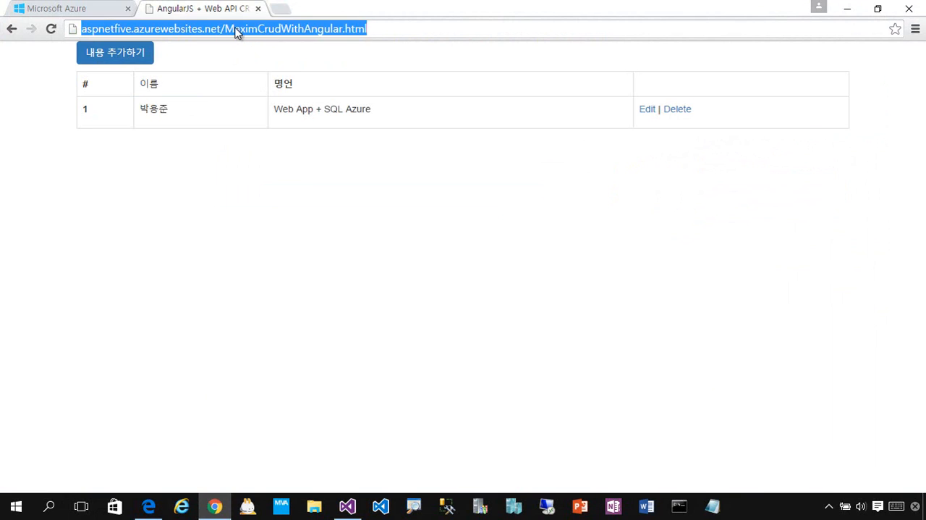
{"action": "left_click", "coordinate": [233, 30]}
{"action": "left_click_drag", "start_coordinate": [225, 29], "coordinate": [452, 30]}
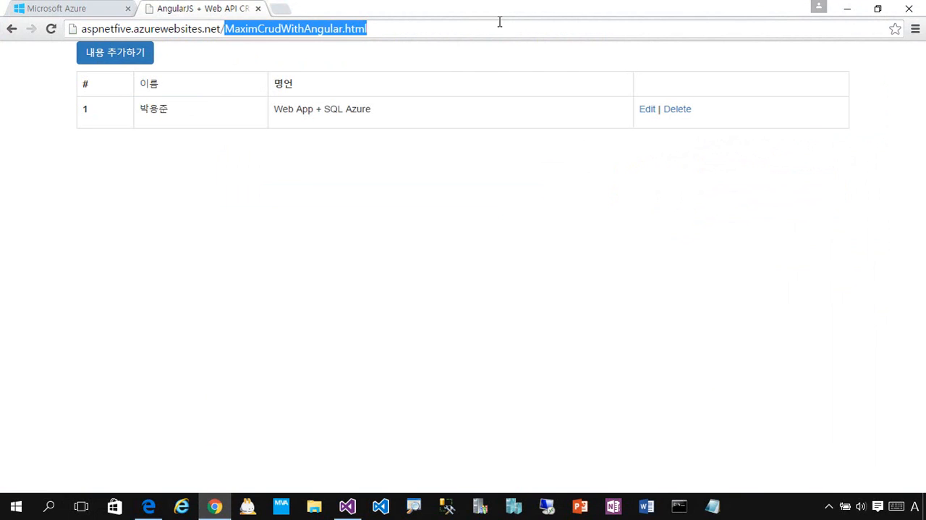
{"action": "key", "text": "BackSpace"}
{"action": "key", "text": "Return"}
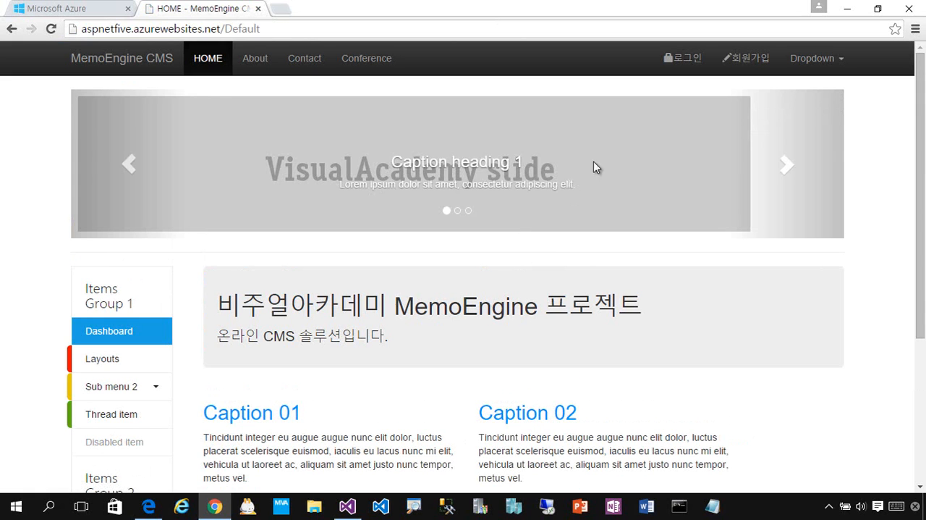
Step: Close the MemoEngine home page and return to the all items list (모든 항목) in the Azure portal
{"action": "left_click_drag", "start_coordinate": [924, 143], "coordinate": [913, 86]}
{"action": "left_click", "coordinate": [258, 9]}
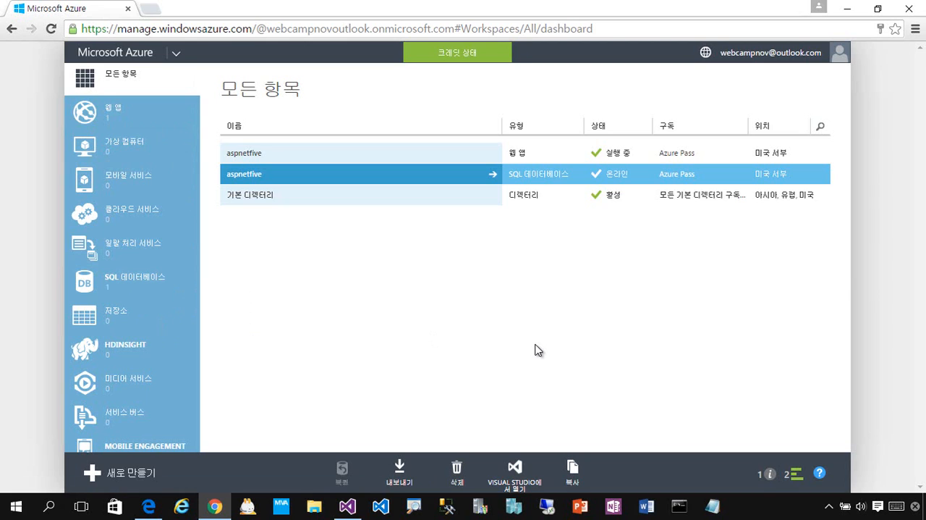
{"action": "left_click", "coordinate": [163, 109]}
{"action": "left_click", "coordinate": [149, 85]}
{"action": "left_click", "coordinate": [351, 506]}
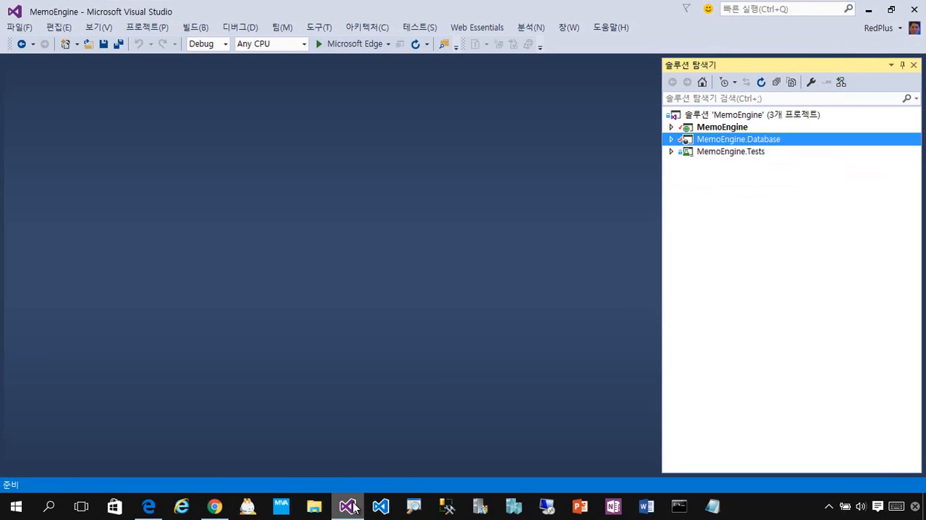
{"action": "left_click", "coordinate": [847, 125]}
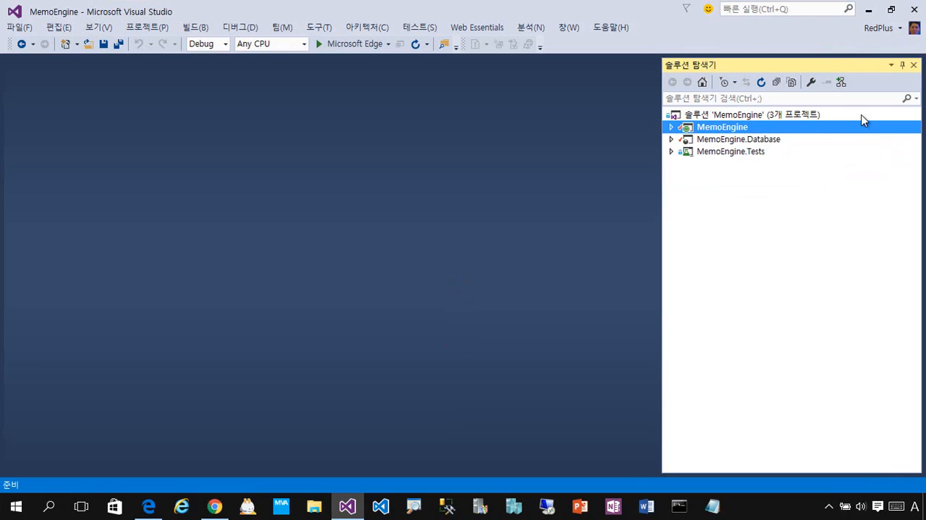
{"action": "left_click", "coordinate": [862, 115]}
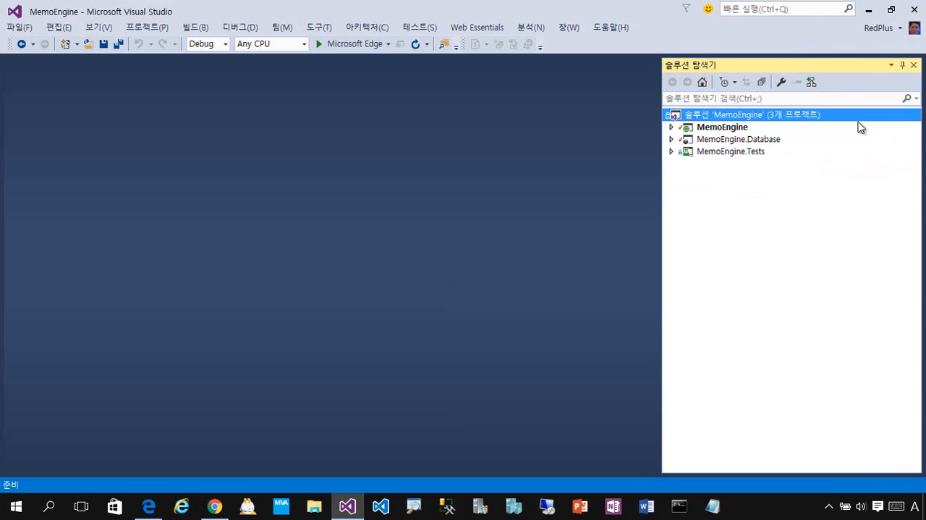
{"action": "left_click", "coordinate": [842, 127]}
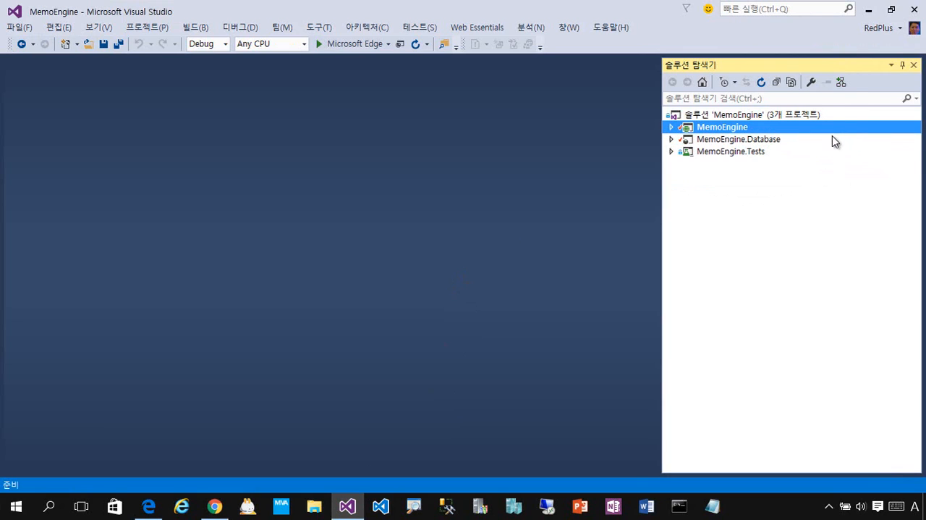
{"action": "left_click", "coordinate": [832, 137]}
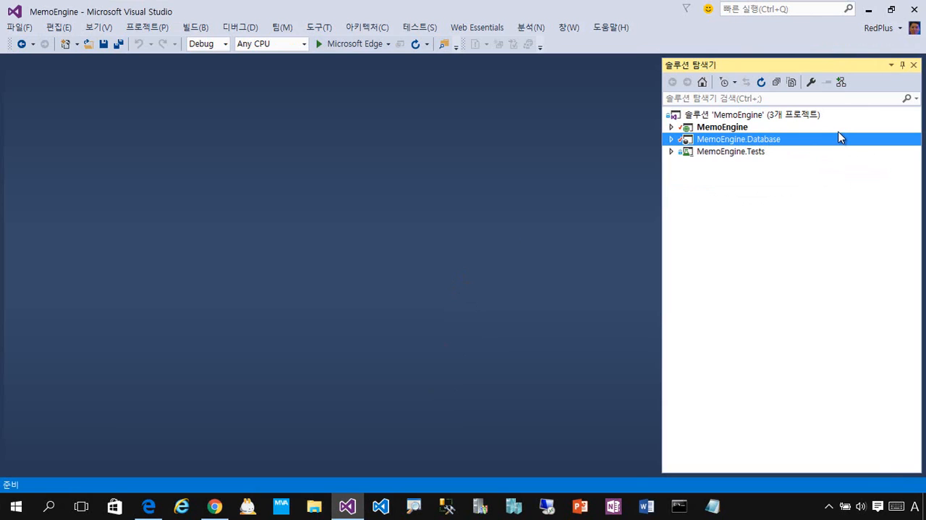
{"action": "left_click", "coordinate": [841, 129]}
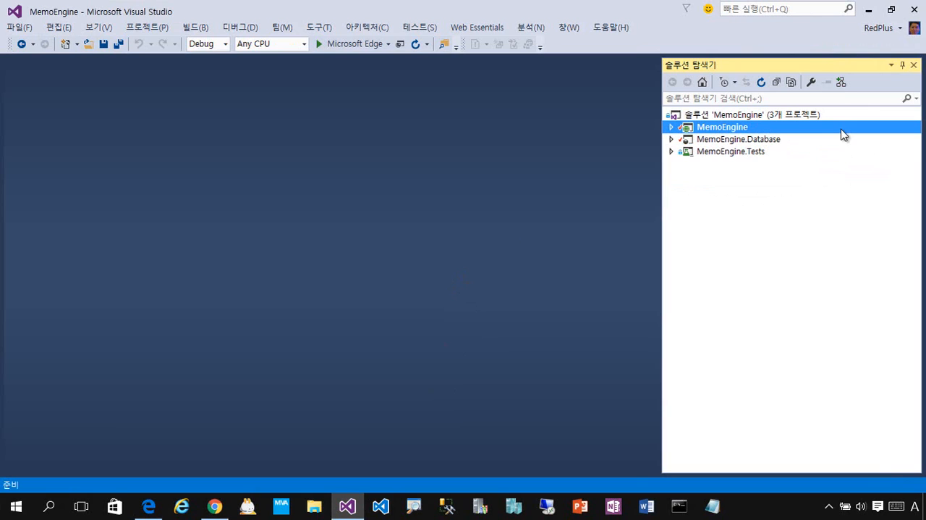
{"action": "left_click", "coordinate": [833, 145]}
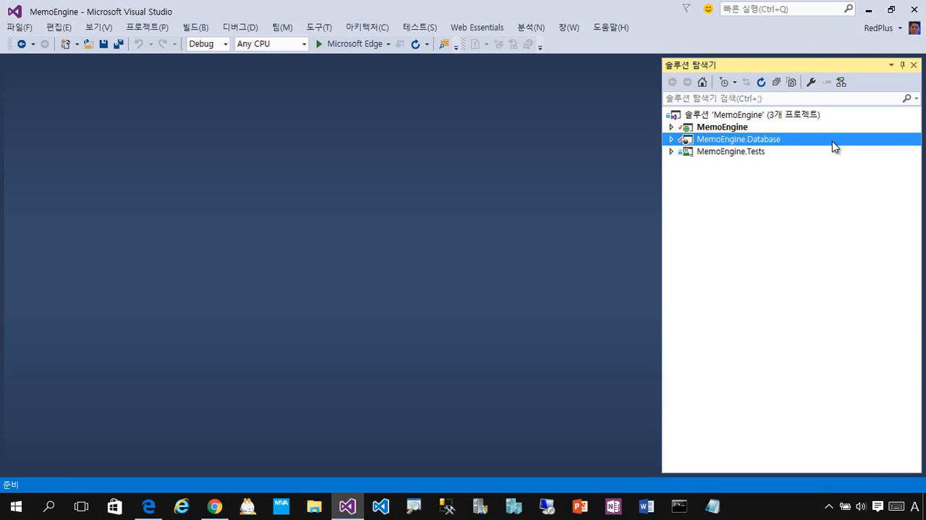
{"action": "left_click", "coordinate": [850, 129]}
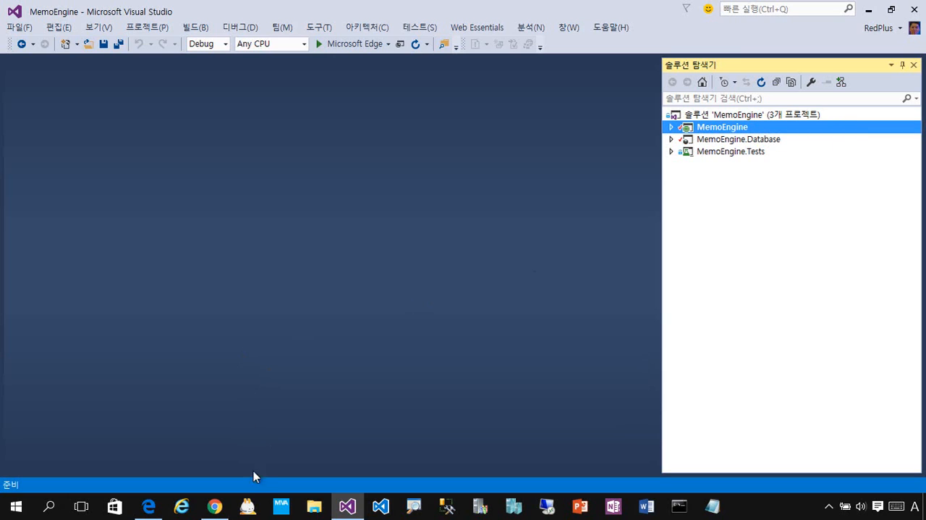
Step: Switch to the Azure portal in Chrome, open the aspnetfive web app's dashboard (대시보드), and visit its site URL aspnetfive.azurewebsites.net
{"action": "left_click", "coordinate": [215, 506]}
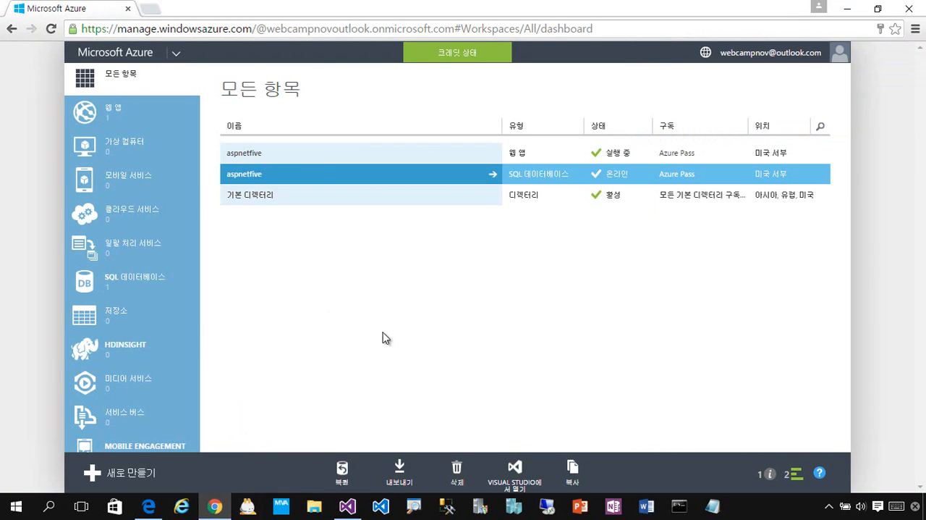
{"action": "left_click", "coordinate": [368, 155]}
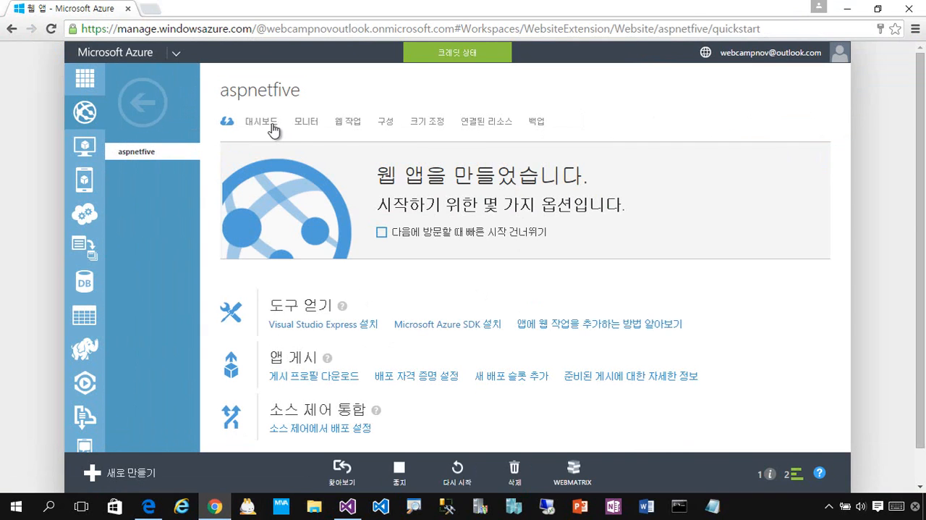
{"action": "left_click", "coordinate": [262, 121]}
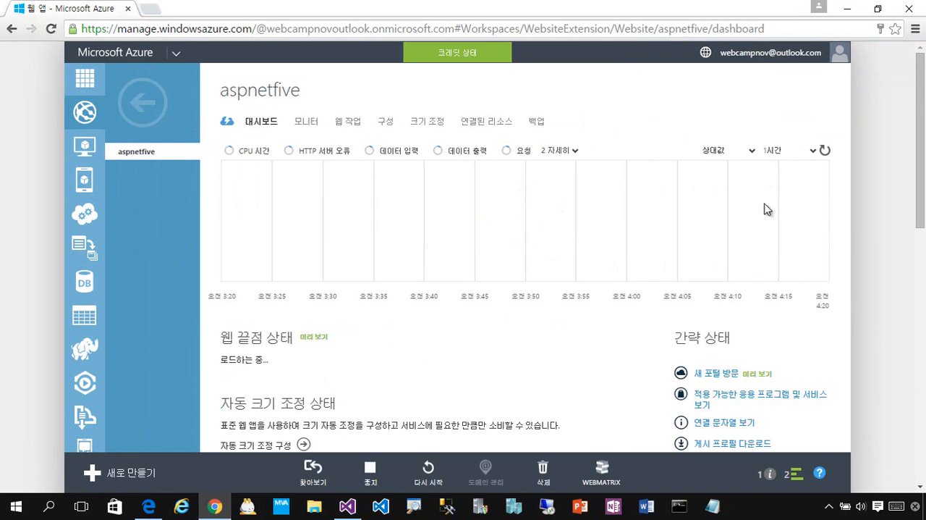
{"action": "scroll", "coordinate": [789, 261], "scroll_direction": "down", "scroll_amount": 3}
{"action": "scroll", "coordinate": [800, 306], "scroll_direction": "down", "scroll_amount": 1}
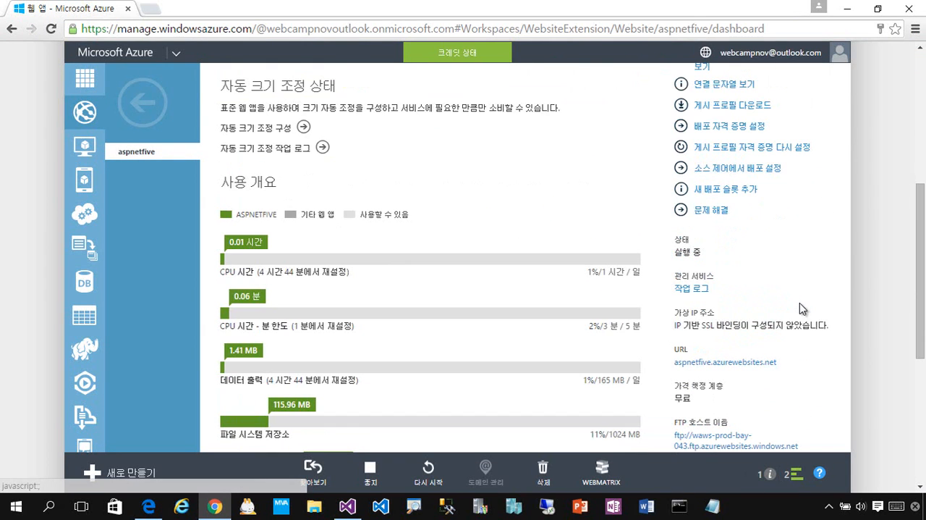
{"action": "left_click", "coordinate": [724, 362]}
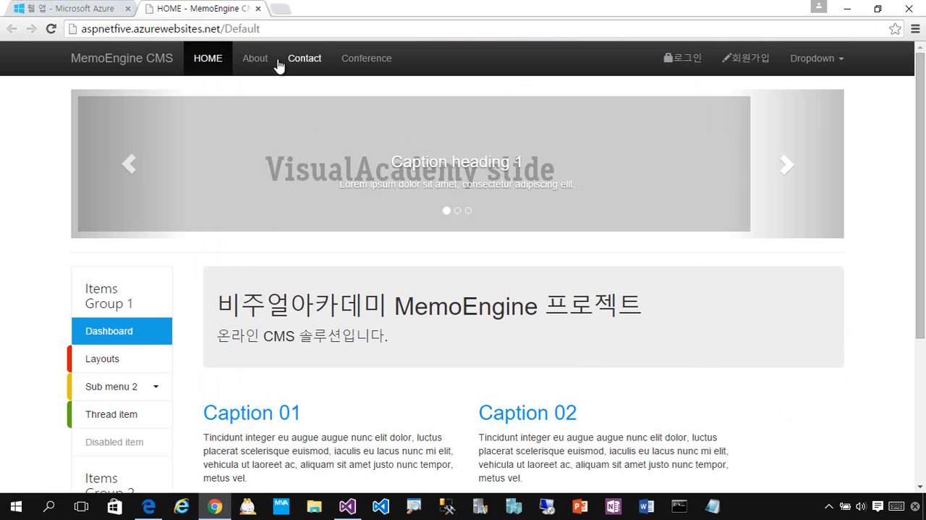
Step: Load the site's MaximCrudWithAngular.html page and open the form for adding an entry (내용 추가하기)
{"action": "left_click", "coordinate": [270, 29]}
{"action": "left_click", "coordinate": [225, 29]}
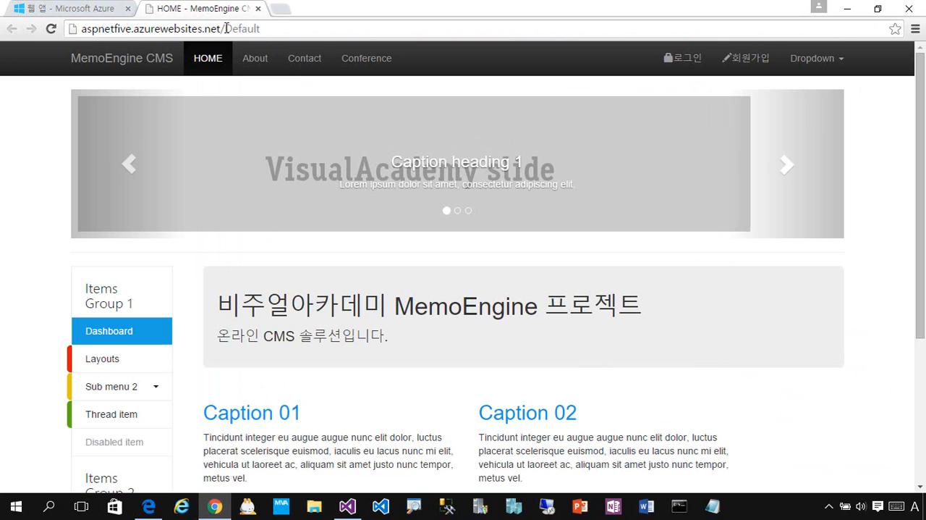
{"action": "left_click_drag", "start_coordinate": [225, 29], "coordinate": [420, 27]}
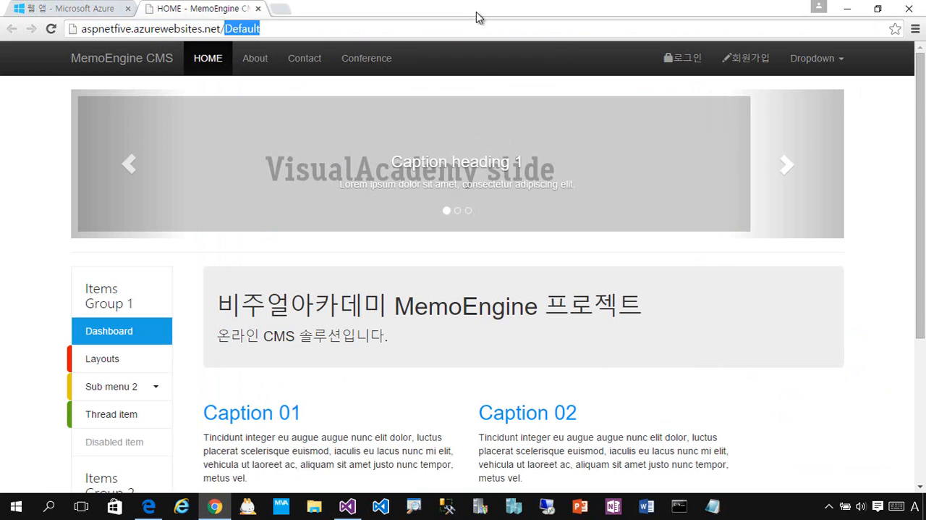
{"action": "type", "text": "M"}
{"action": "key", "text": "Return"}
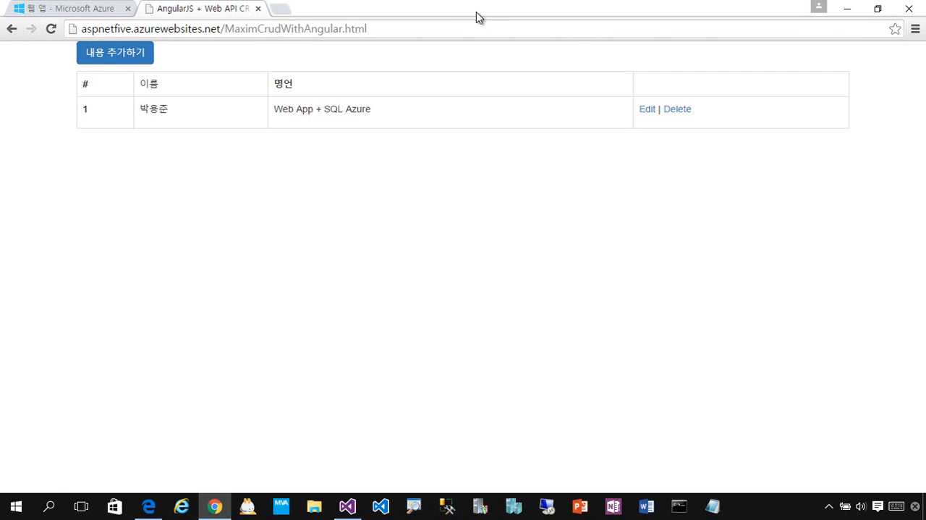
{"action": "left_click", "coordinate": [108, 58]}
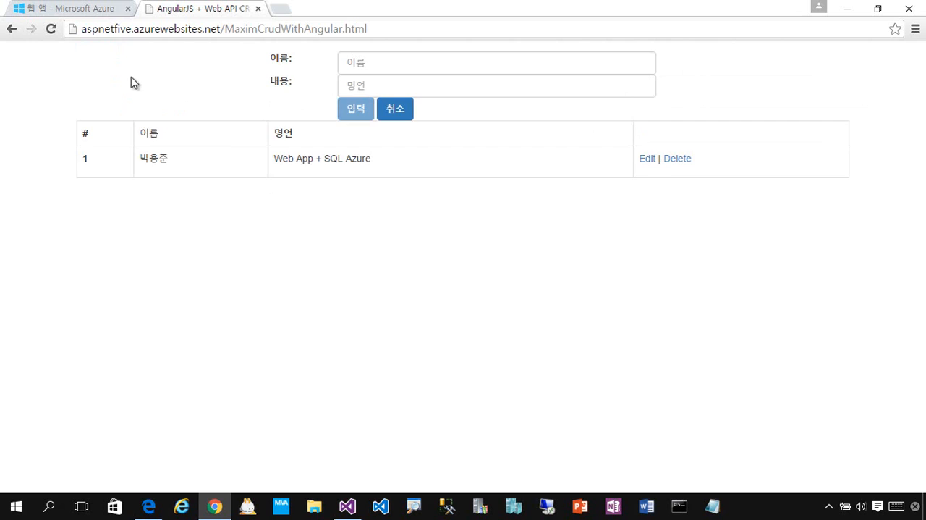
Step: Enter the person's name in the name field (이름) of the new entry form
{"action": "left_click", "coordinate": [409, 67]}
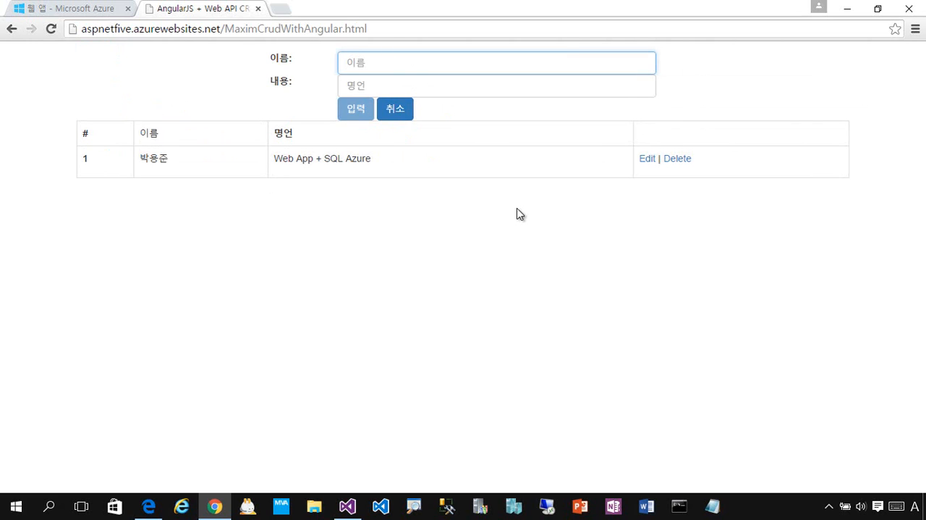
{"action": "key", "text": "Hangul"}
{"action": "type", "text": "홍길도ㅇ"}
{"action": "key", "text": "Tab"}
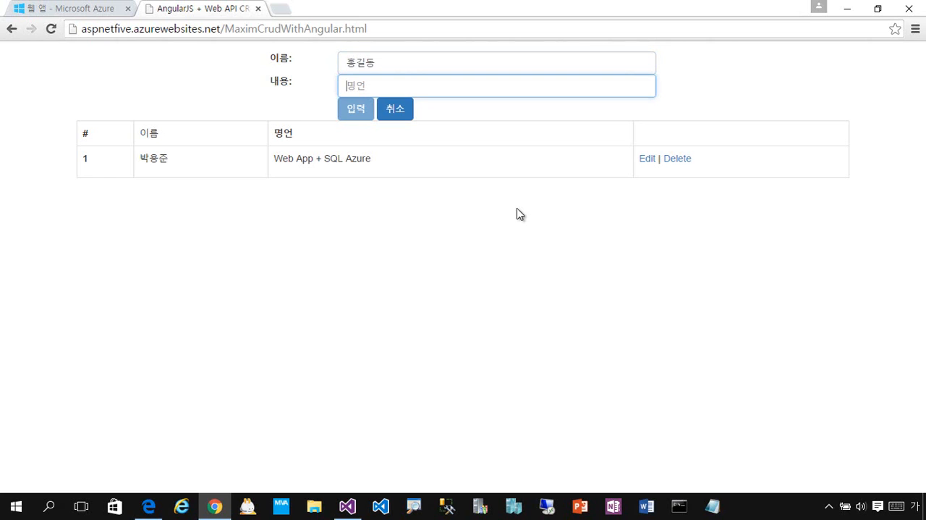
Step: Set the new entry's content (내용) to "로컬 웹 앱을 원격 웹 앱으로 배포 완료"
{"action": "key", "text": "Hangul"}
{"action": "type", "text": "fh"}
{"action": "key", "text": "BackSpace"}
{"action": "key", "text": "BackSpace"}
{"action": "key", "text": "Hangul"}
{"action": "type", "text": "로컬 "}
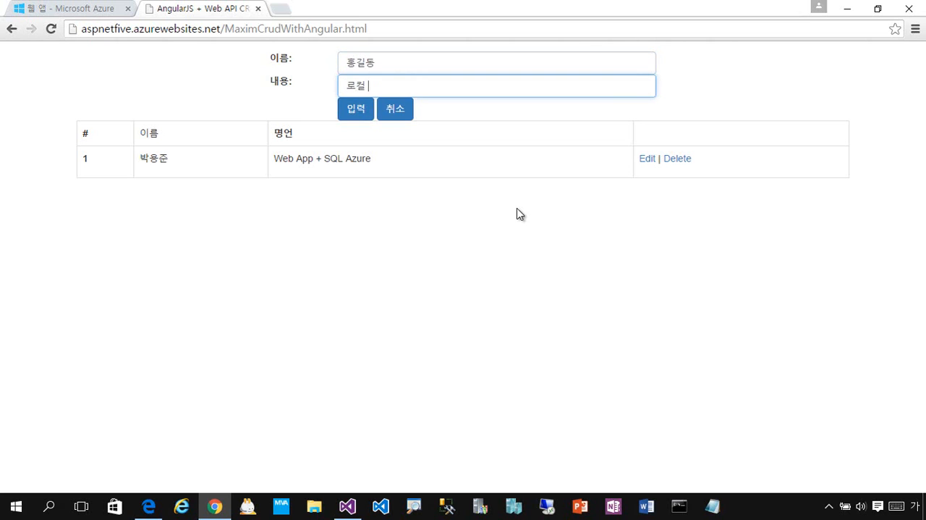
{"action": "type", "text": "웹 앱을 원격 웹 앱으로 "}
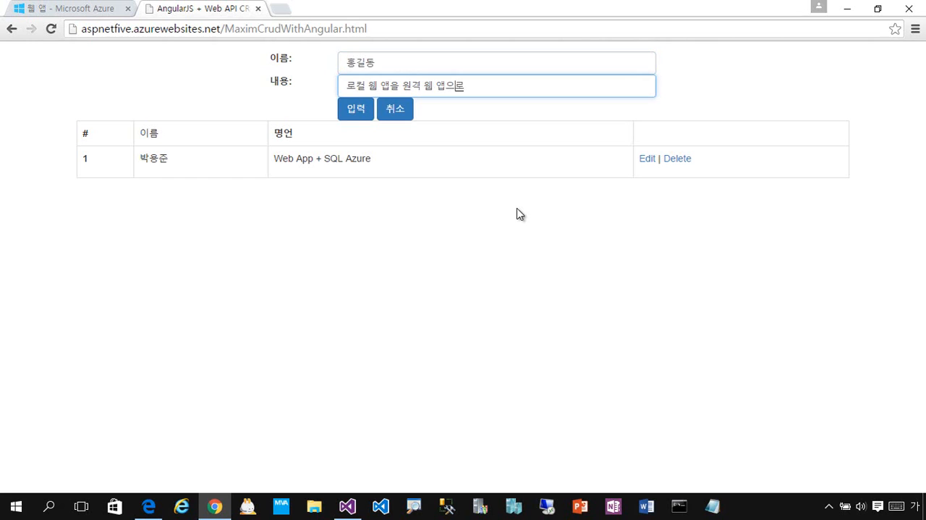
{"action": "type", "text": "밸"}
{"action": "key", "text": "BackSpace"}
{"action": "type", "text": "포 완료"}
{"action": "left_click", "coordinate": [477, 267]}
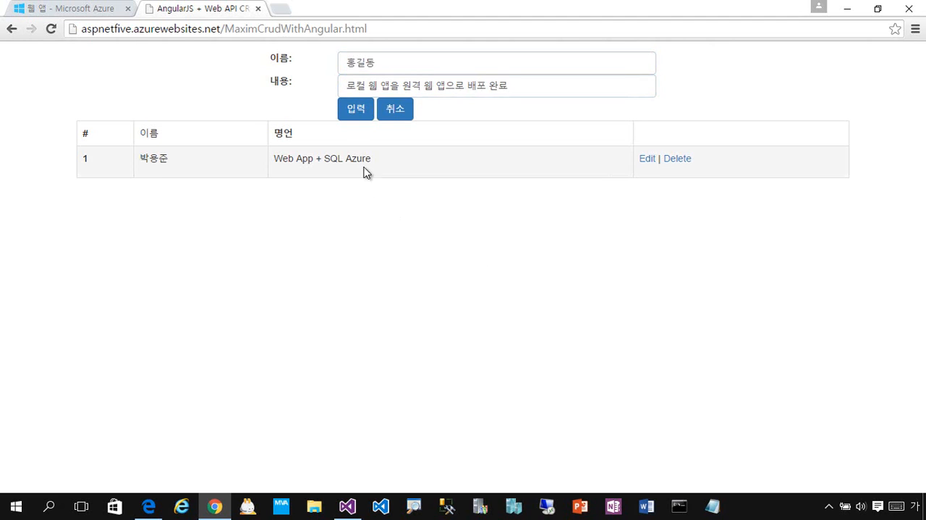
Step: Submit the new entry, acknowledging the site's message, and close Chrome
{"action": "left_click", "coordinate": [366, 112]}
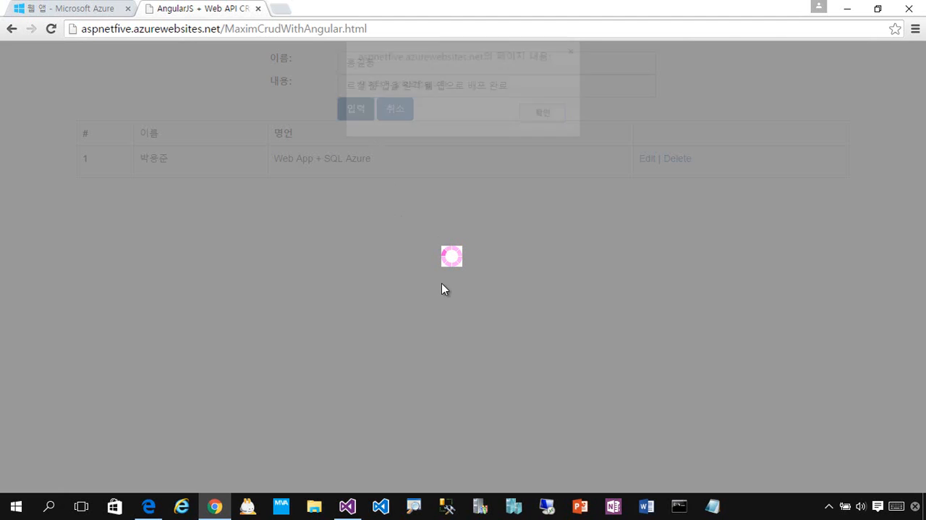
{"action": "left_click", "coordinate": [565, 117]}
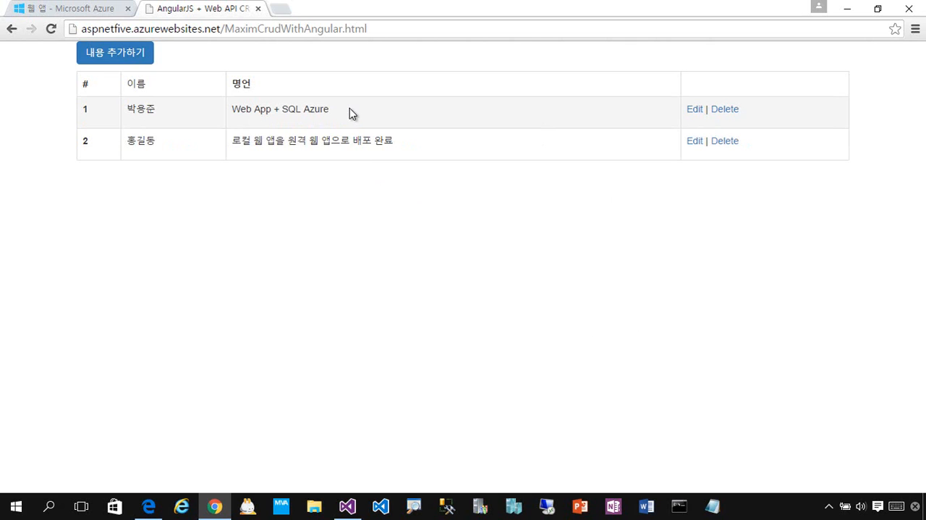
{"action": "left_click", "coordinate": [911, 16]}
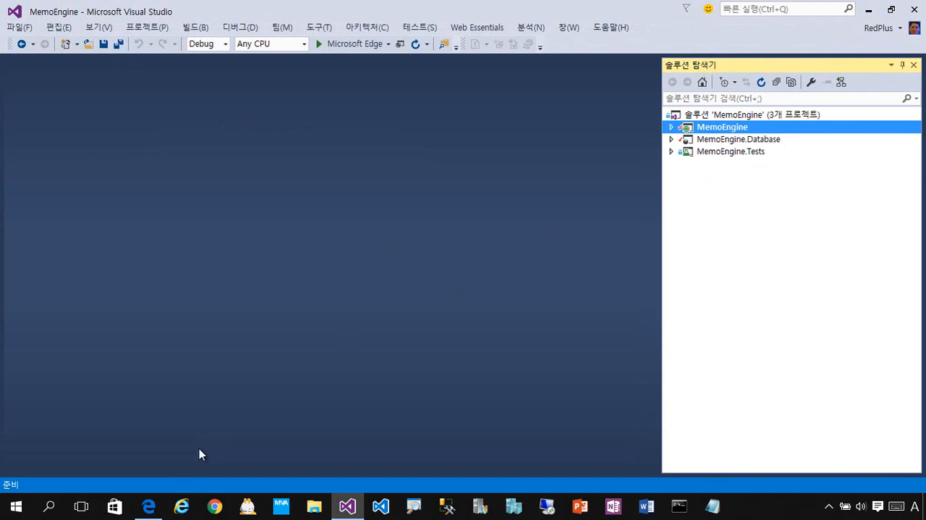
Step: Switch to Microsoft Edge to reload the aspnetfive.azurewebsites.net page, then close it and select the MemoEngine.Database project in Visual Studio
{"action": "left_click", "coordinate": [148, 506]}
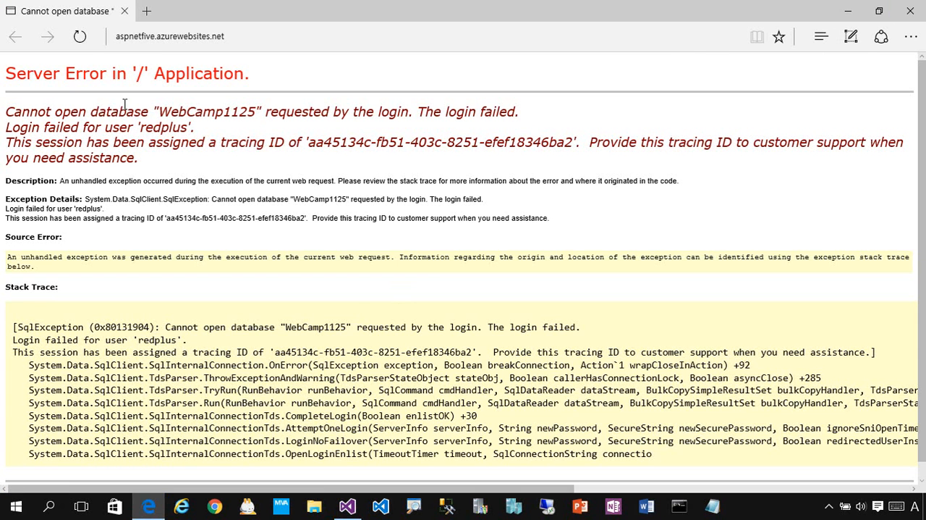
{"action": "left_click", "coordinate": [79, 36]}
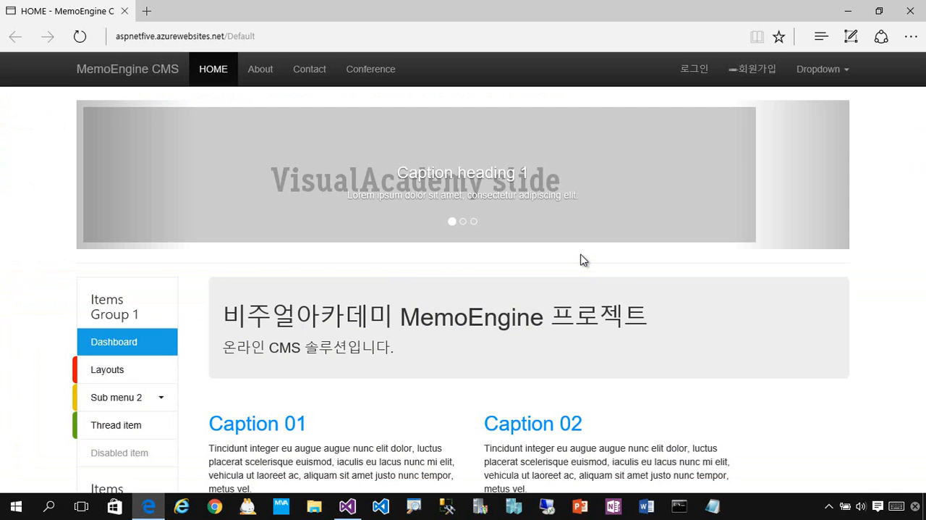
{"action": "left_click", "coordinate": [910, 11]}
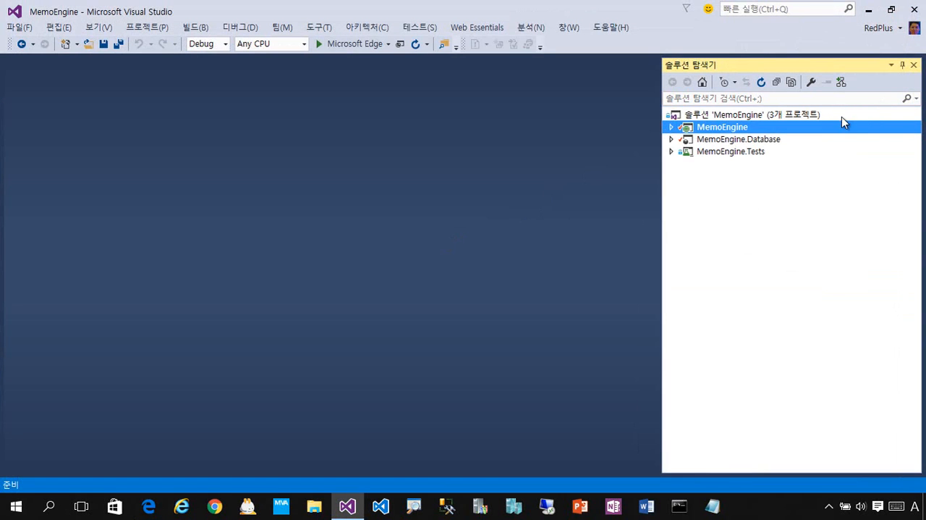
{"action": "left_click", "coordinate": [834, 141]}
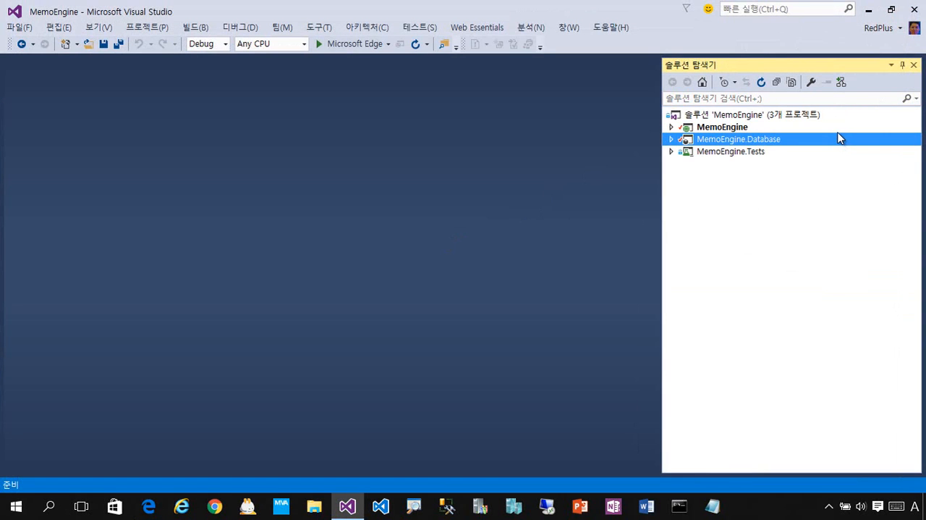